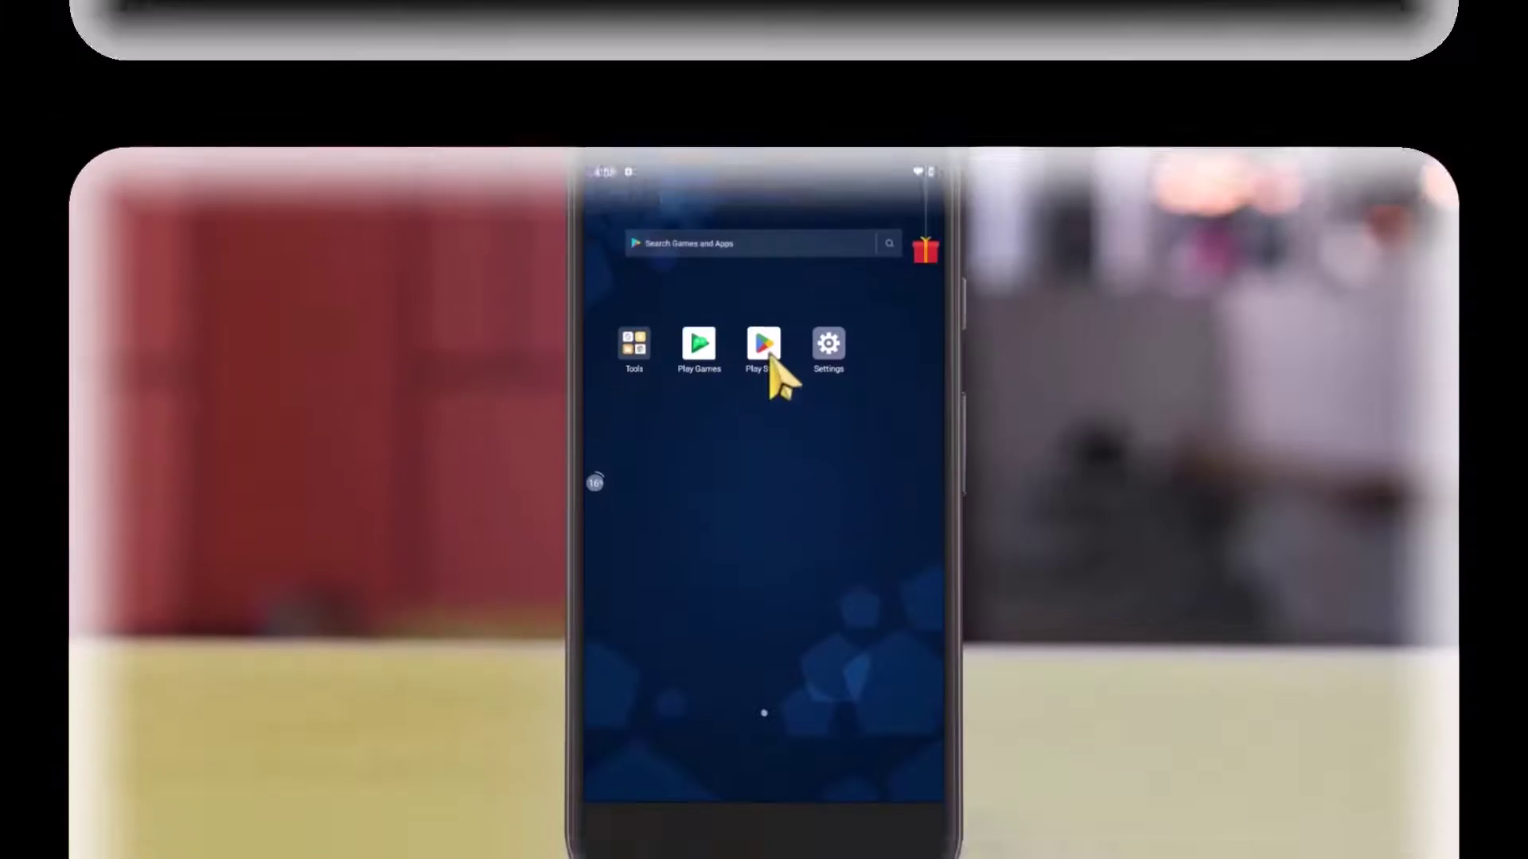
# Search the Play Store for camerafi and install CameraFi Live.
pyautogui.click(787, 119)
pyautogui.write('camerafi')
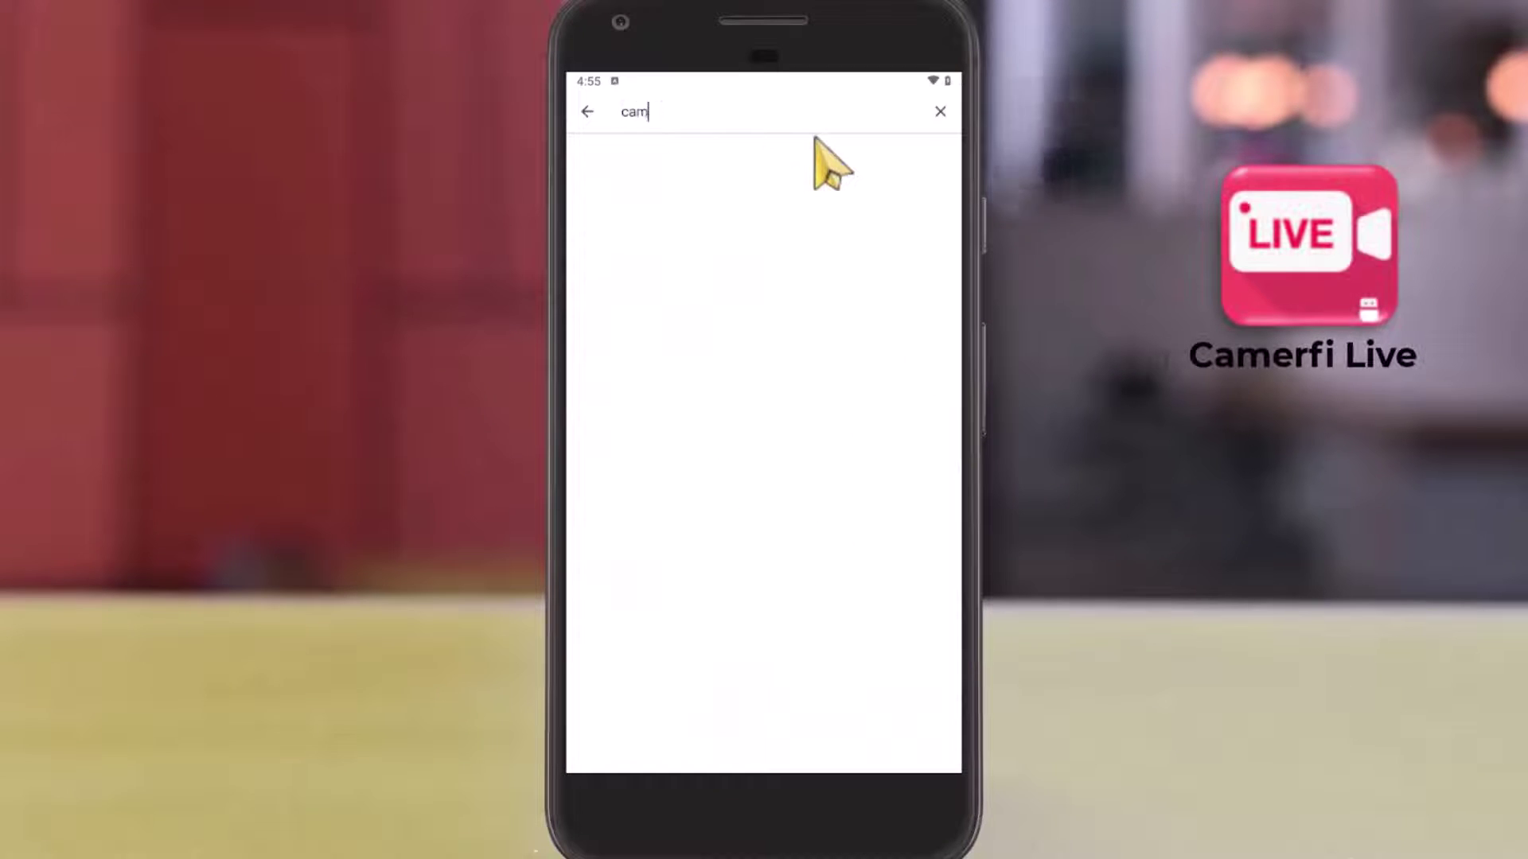
pyautogui.click(692, 159)
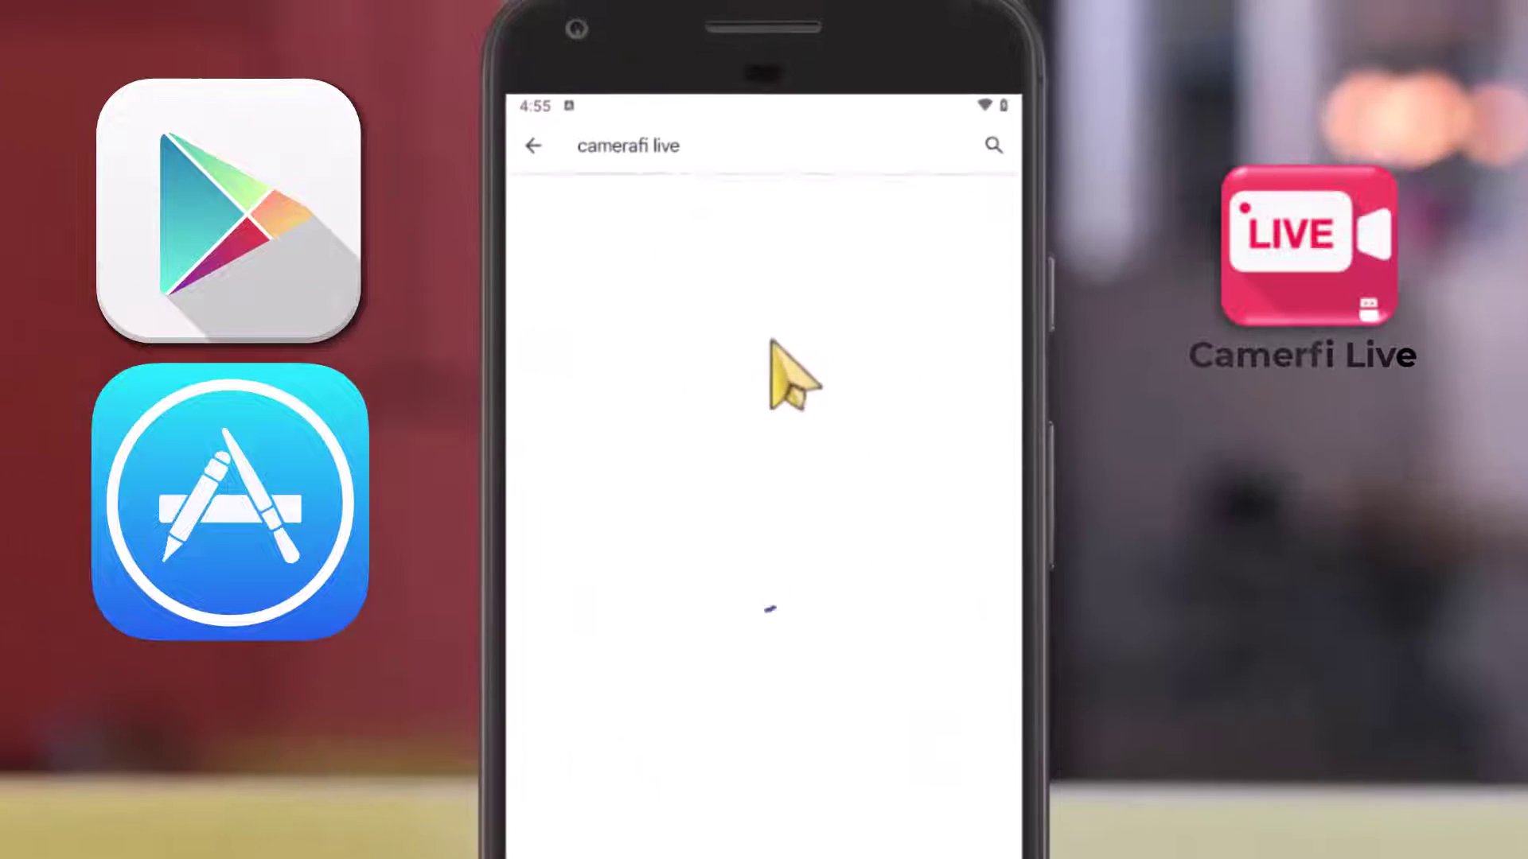
pyautogui.click(904, 372)
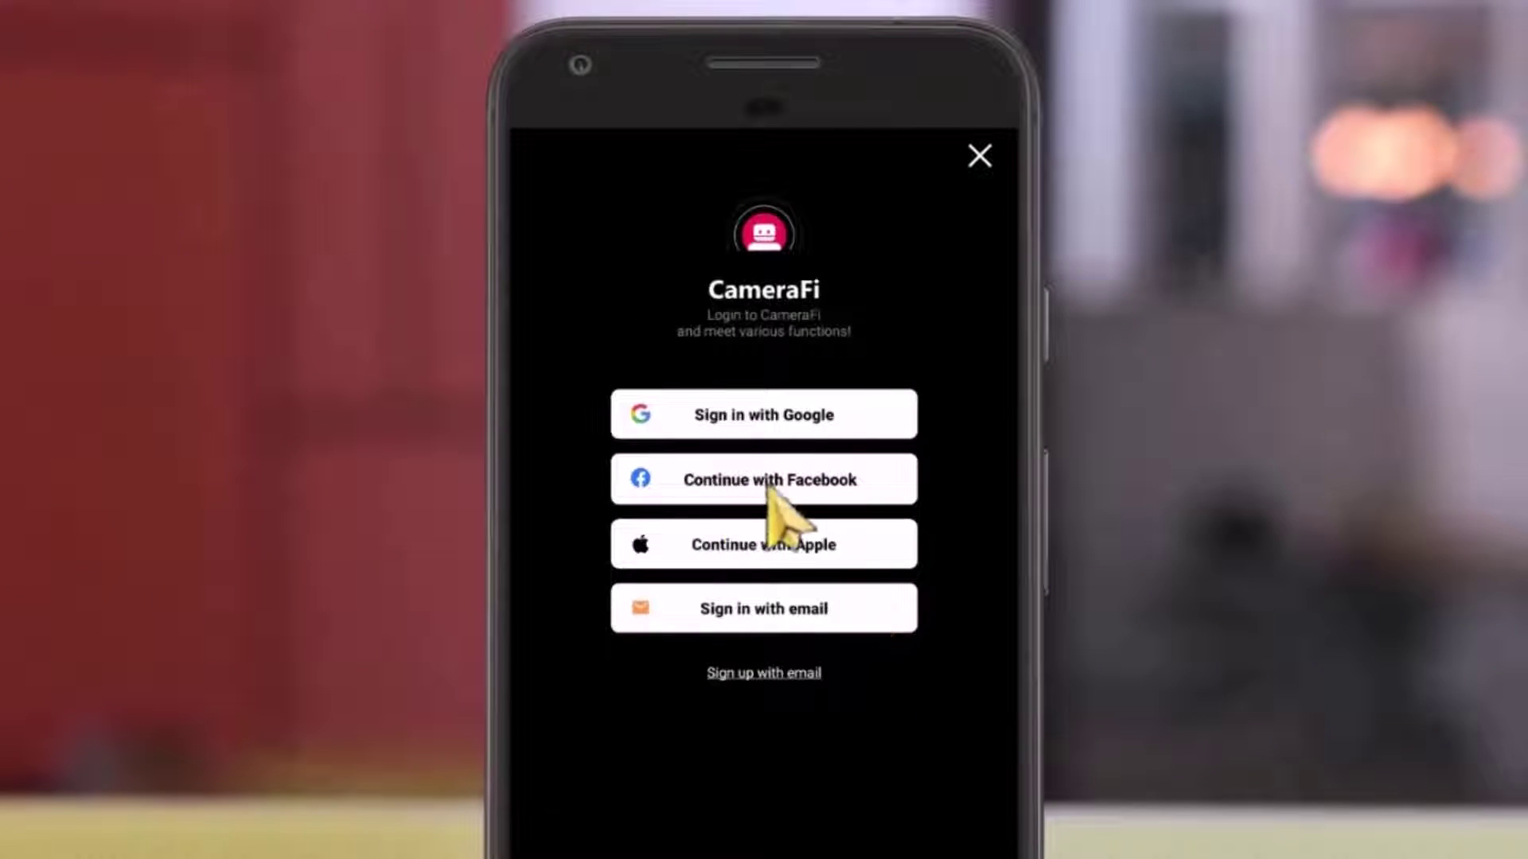
# Choose Facebook login, accept Chrome's terms, and sign in and sync with the Google account.
pyautogui.click(775, 487)
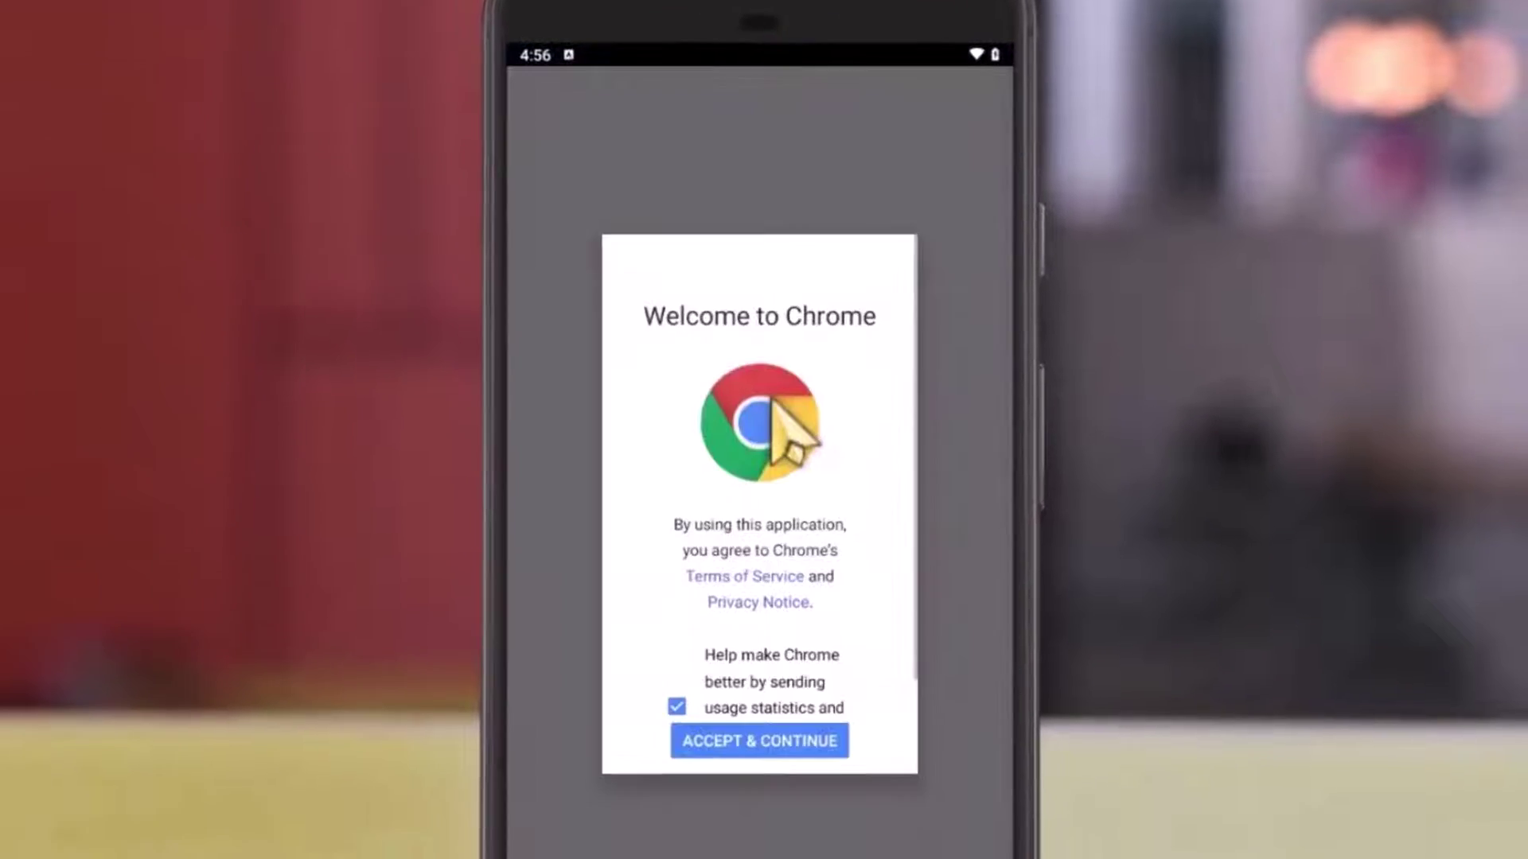
pyautogui.click(770, 691)
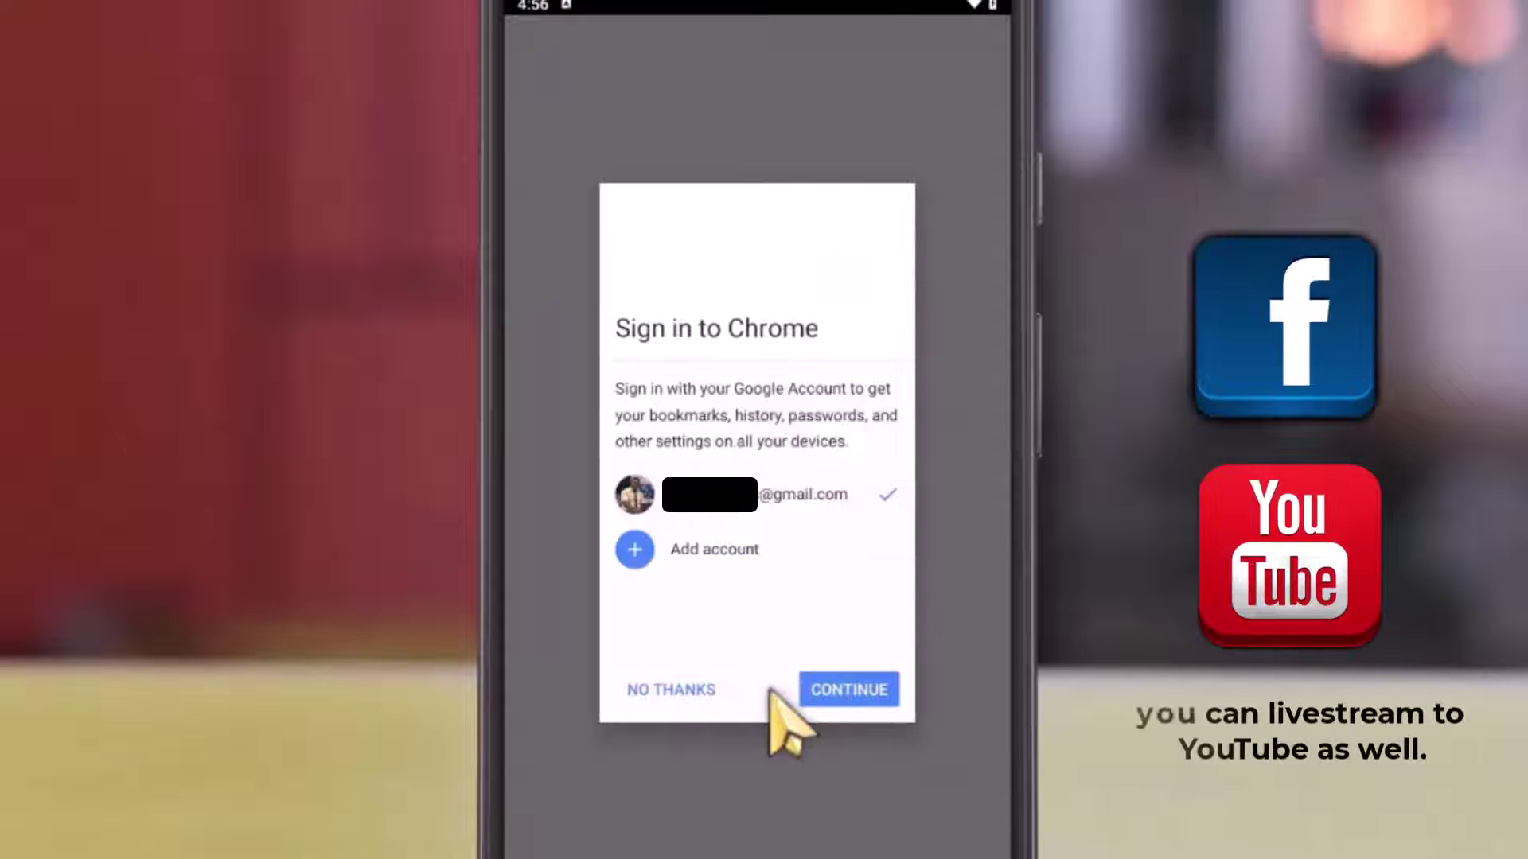
pyautogui.click(850, 690)
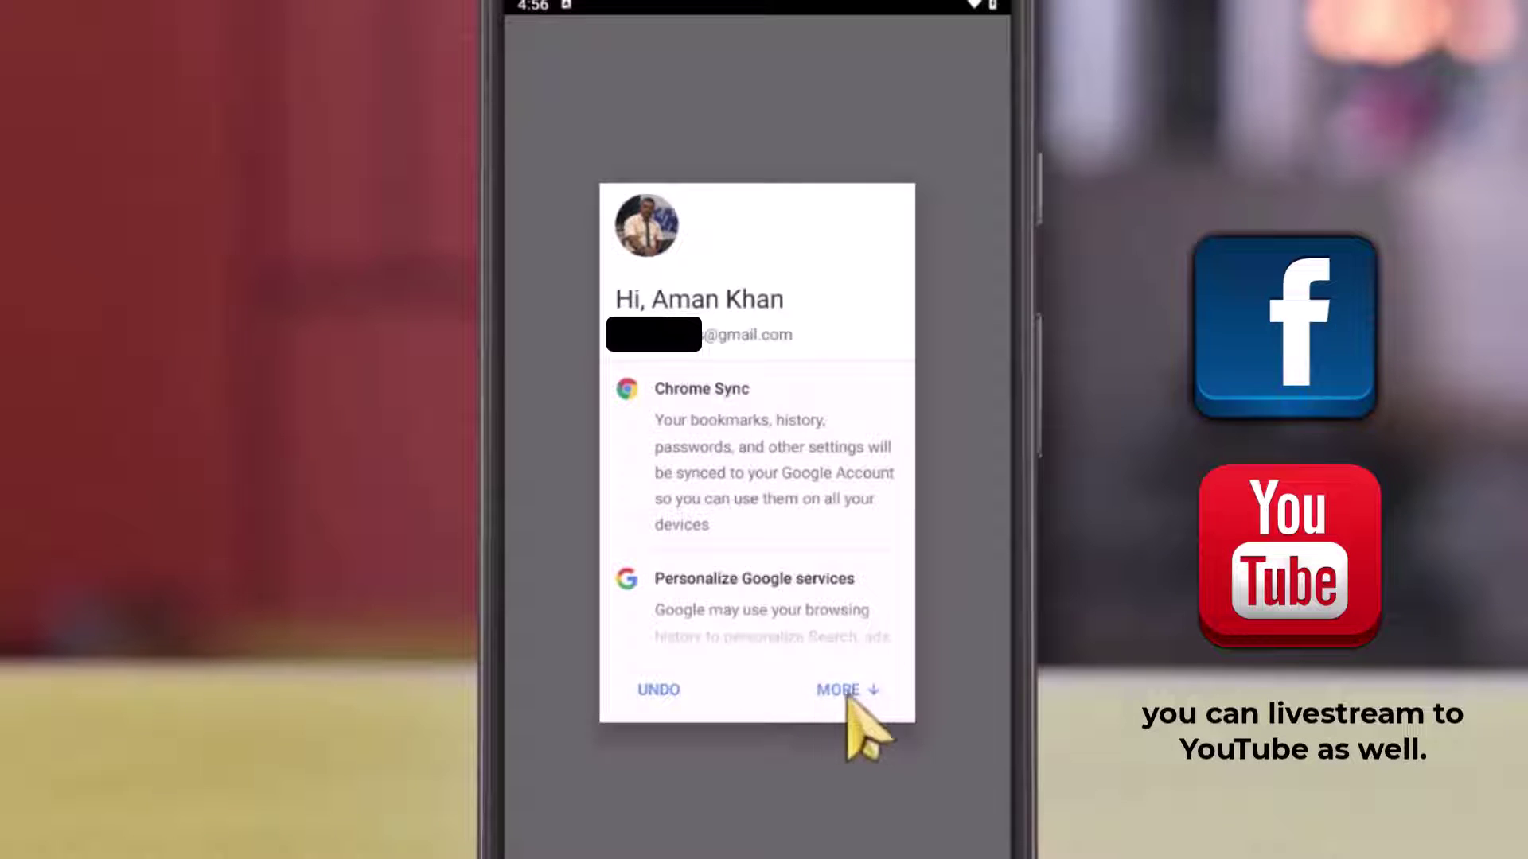
pyautogui.click(848, 692)
pyautogui.click(850, 693)
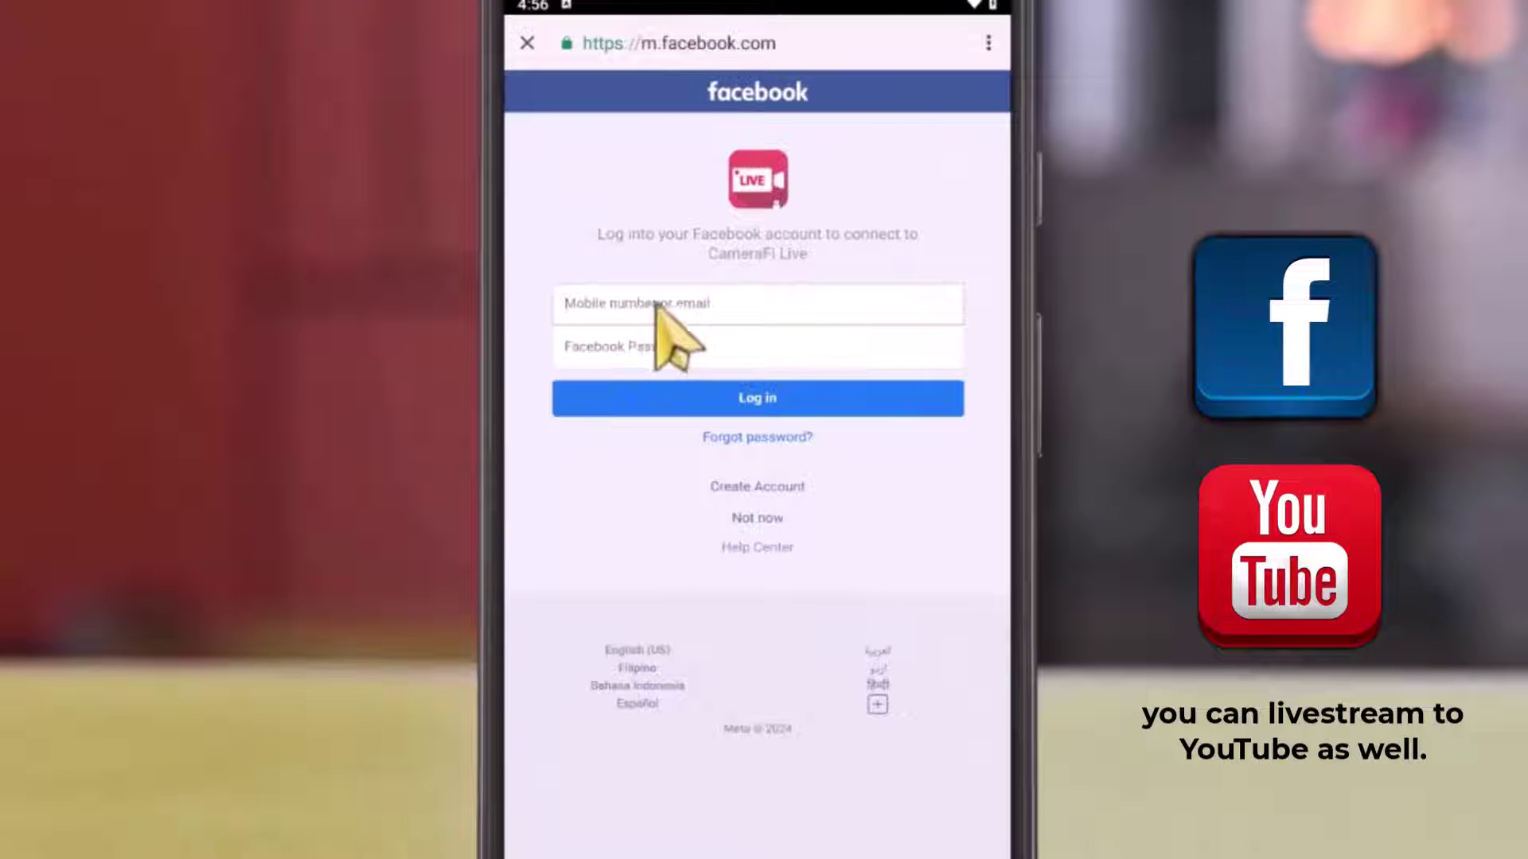
# Log into Facebook, decline saving the password, and continue with the linked account.
pyautogui.click(656, 312)
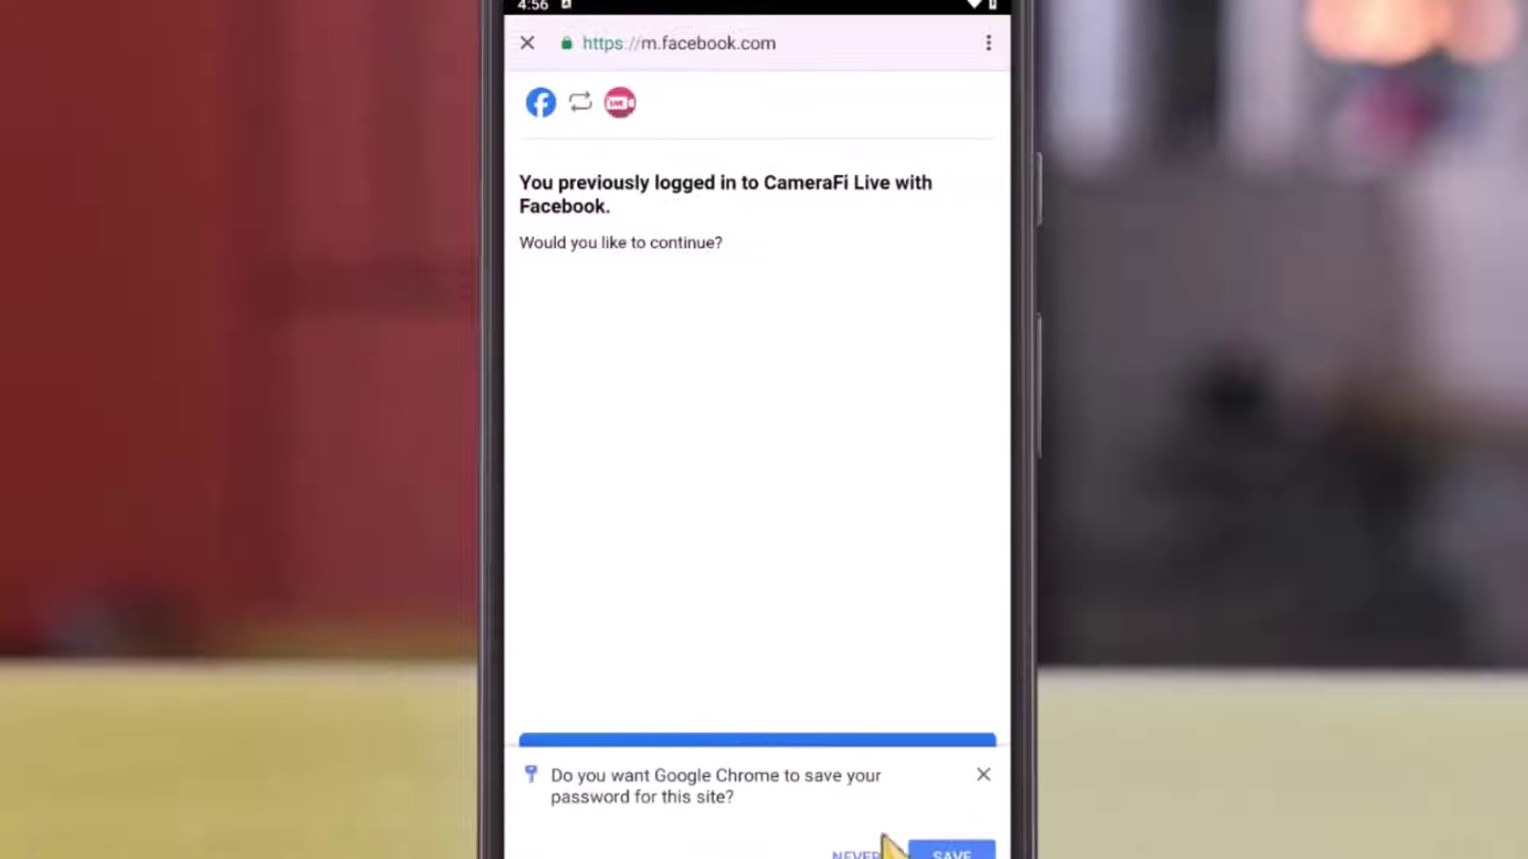
pyautogui.click(857, 854)
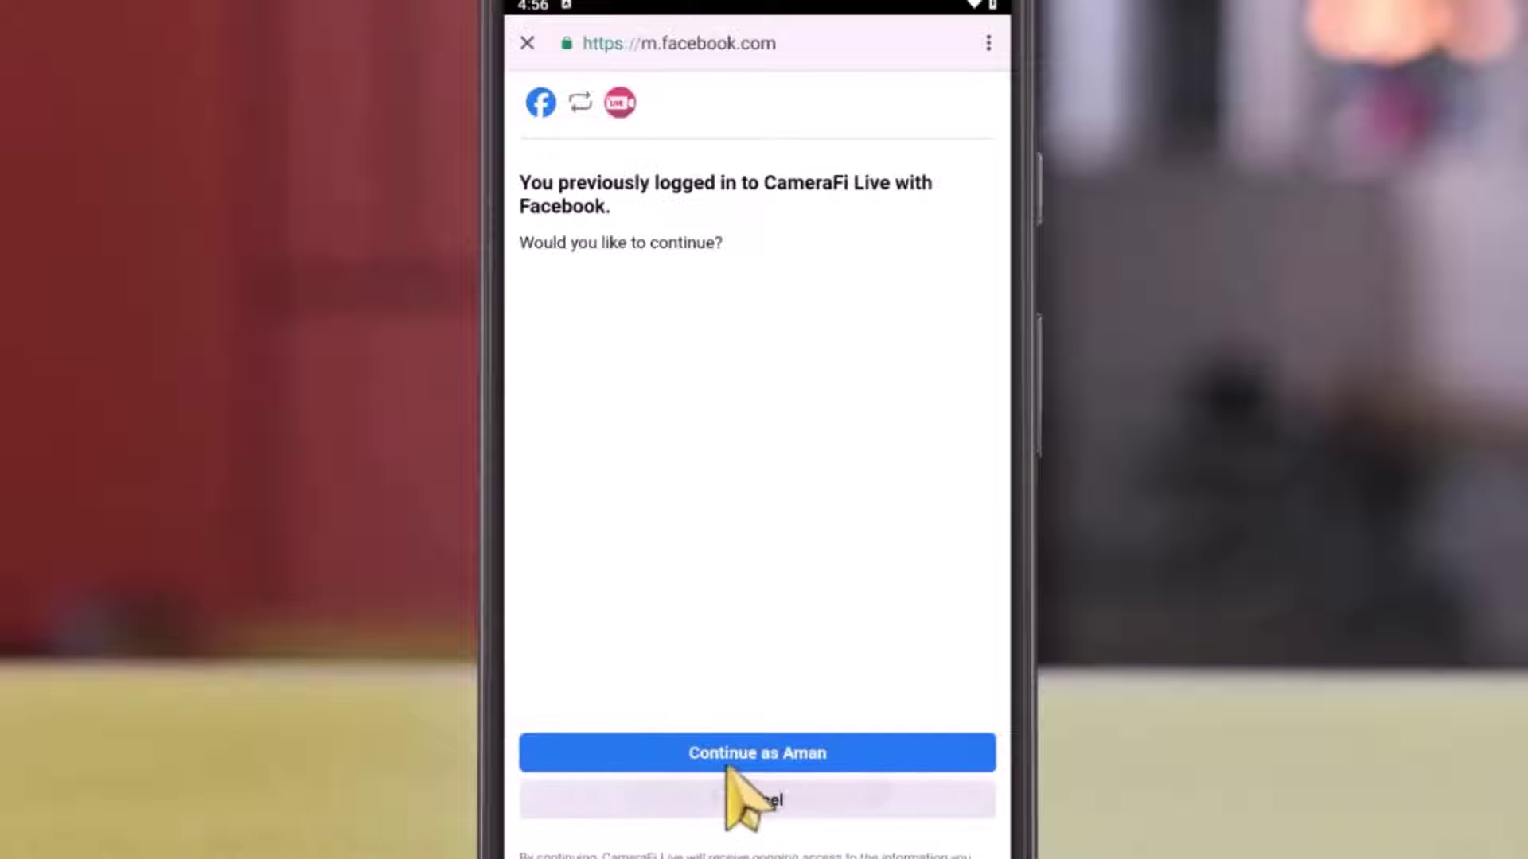
pyautogui.click(770, 750)
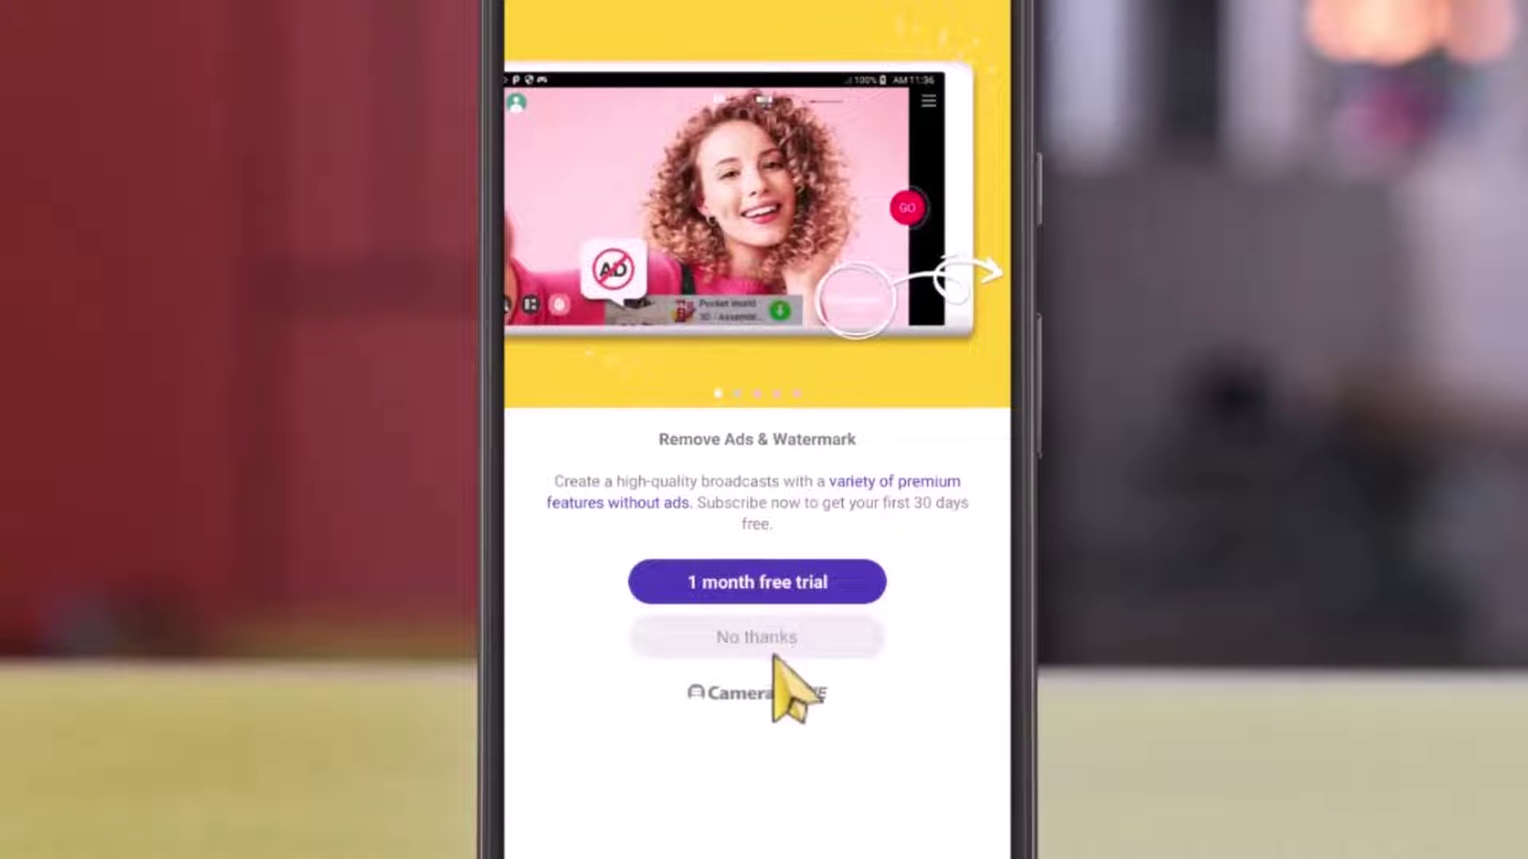
# Decline the premium free trial and select Facebook as the streaming destination.
pyautogui.click(788, 644)
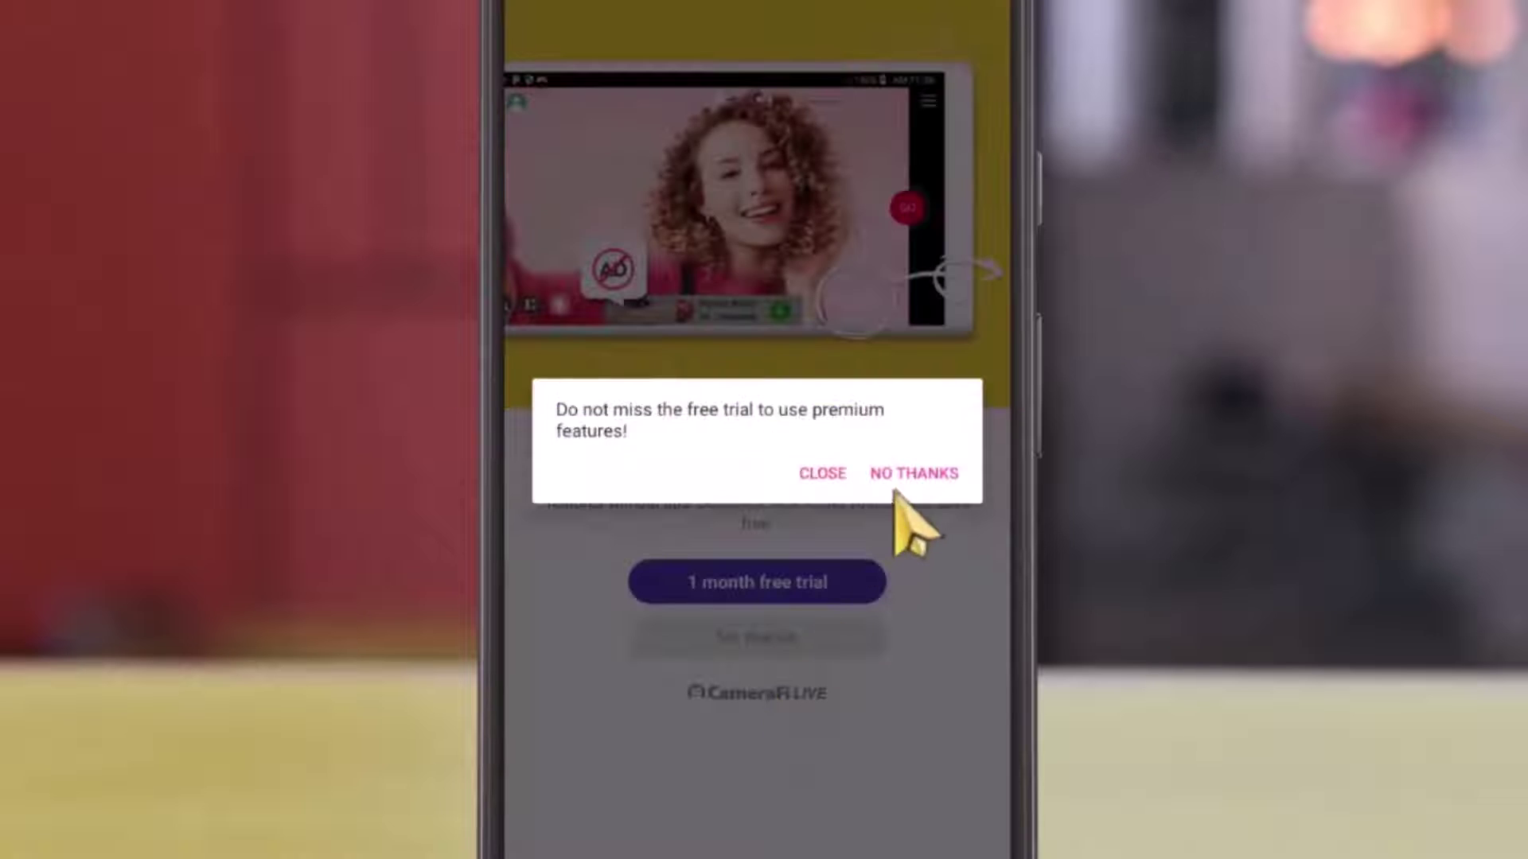
pyautogui.click(911, 474)
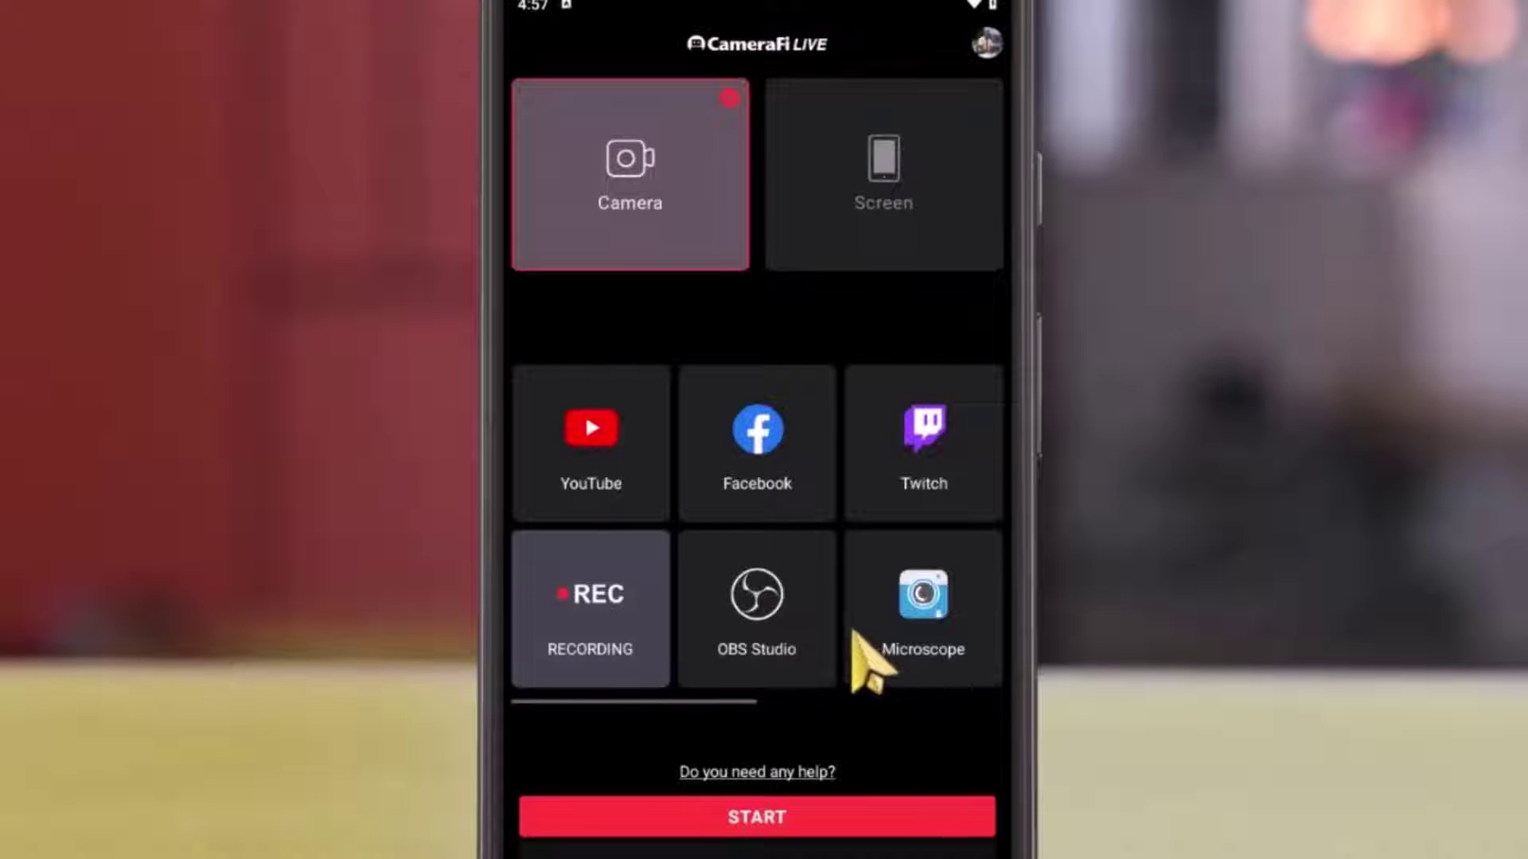
pyautogui.click(760, 483)
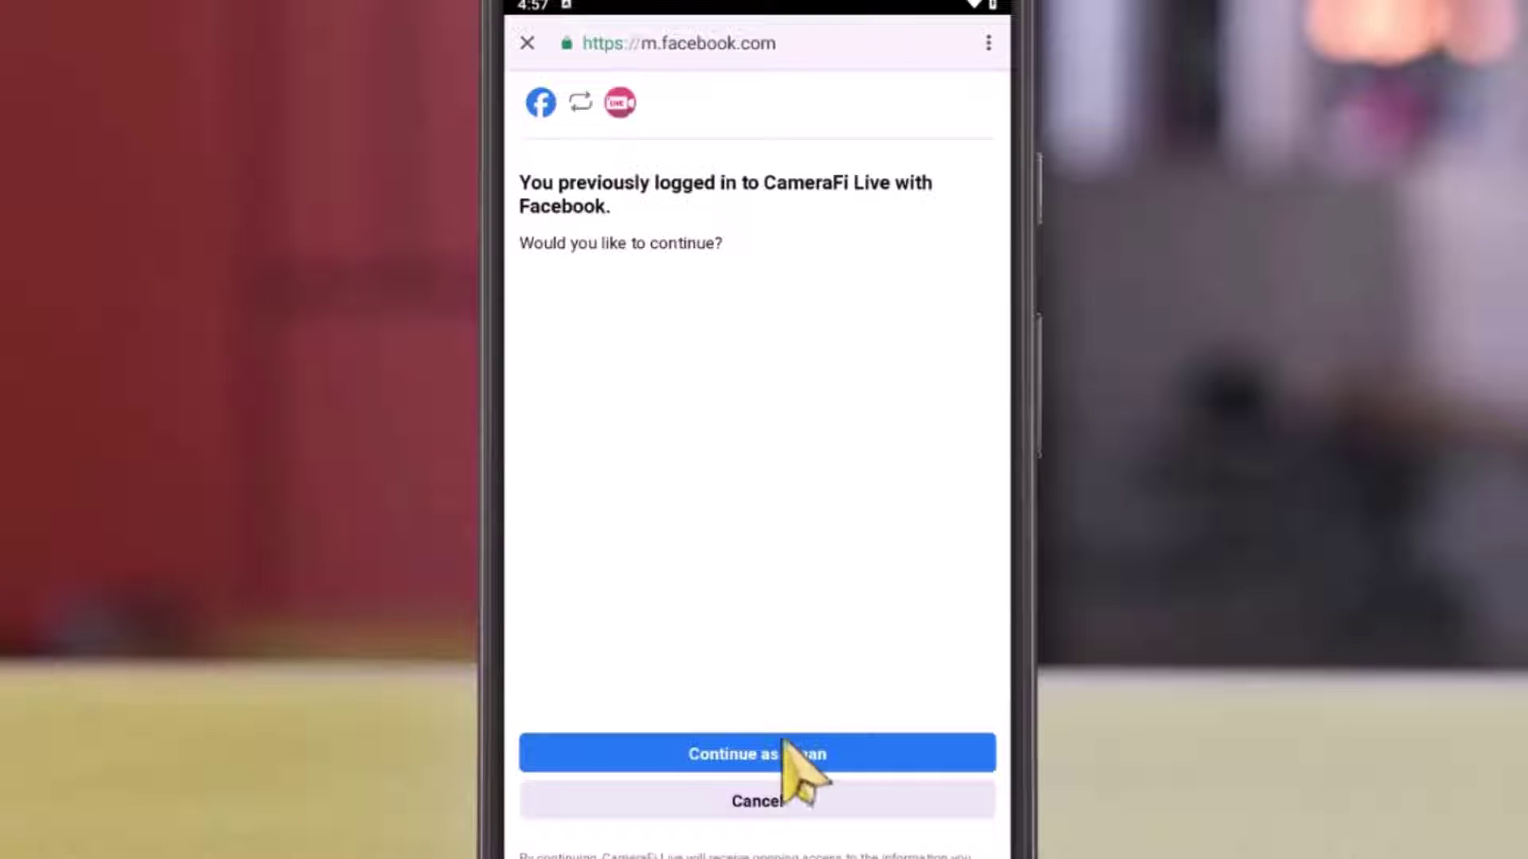
pyautogui.click(788, 754)
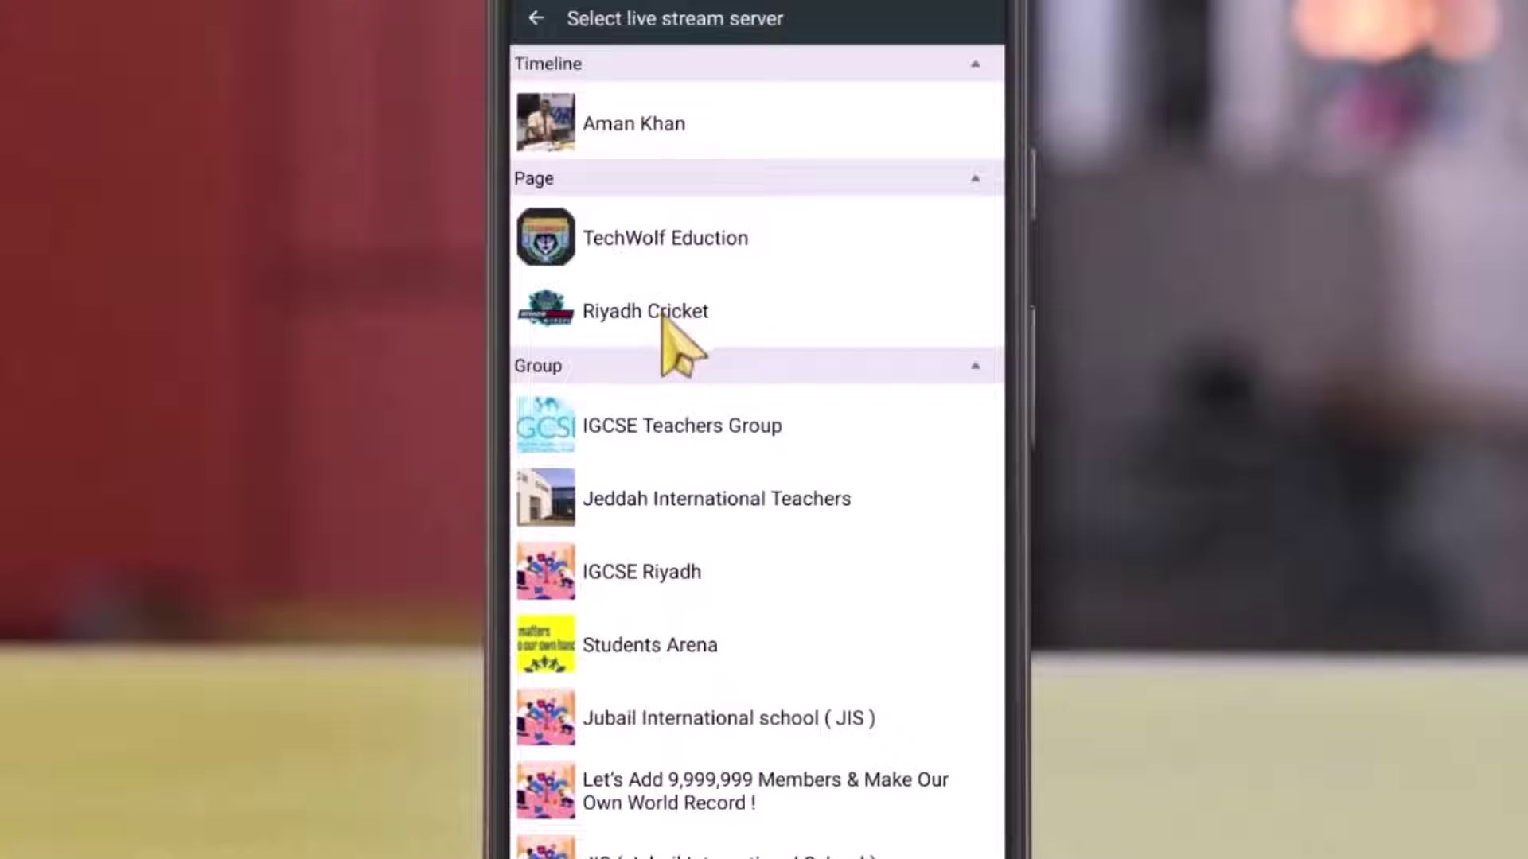
# Back in Settings, change the broadcast title to 'Live cricket match'.
pyautogui.click(537, 20)
pyautogui.click(820, 318)
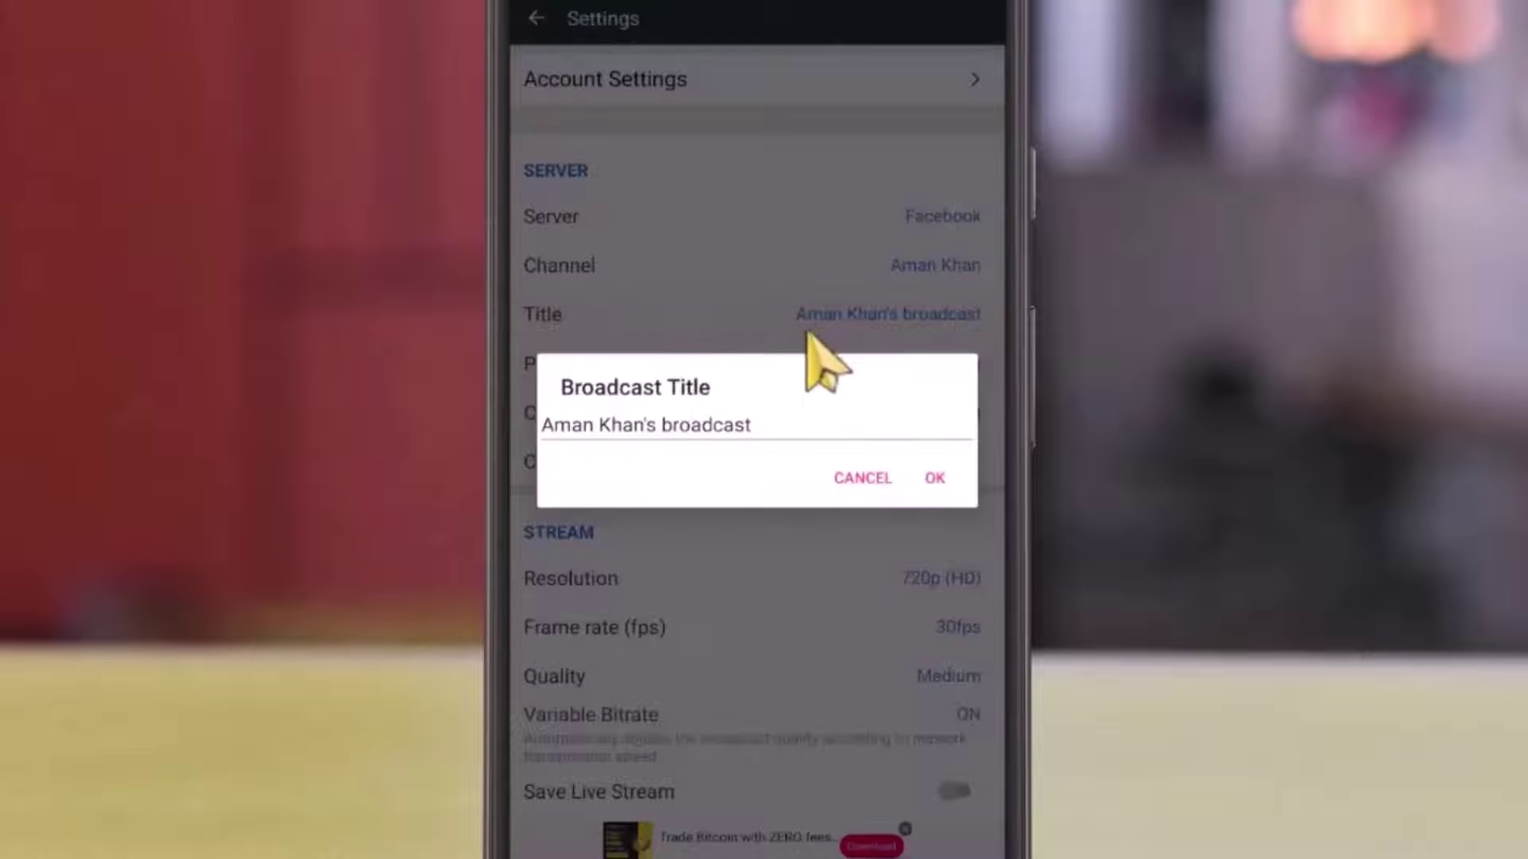
pyautogui.click(775, 424)
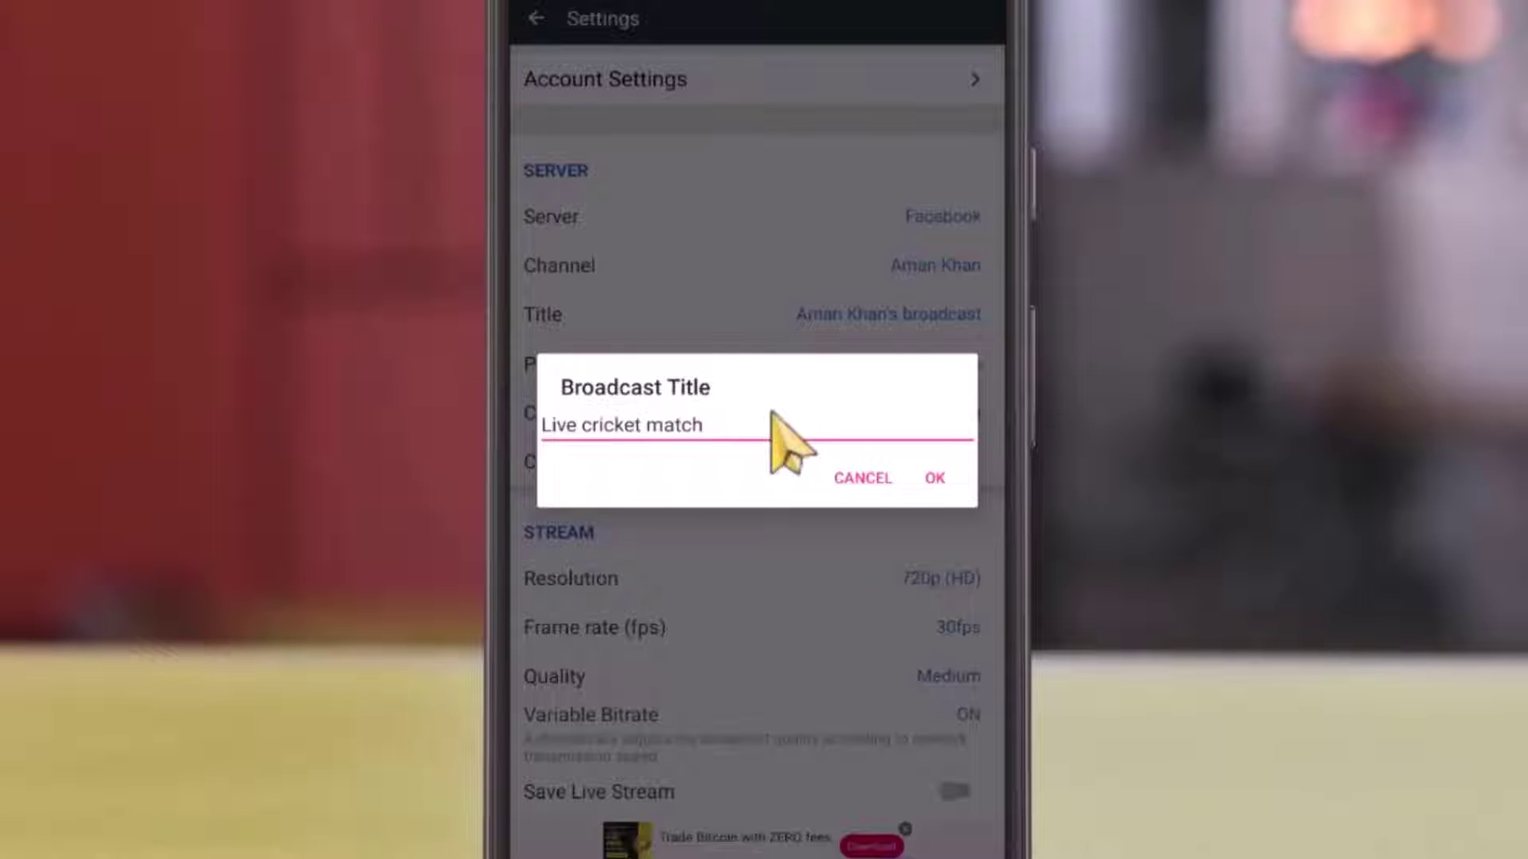
pyautogui.click(935, 478)
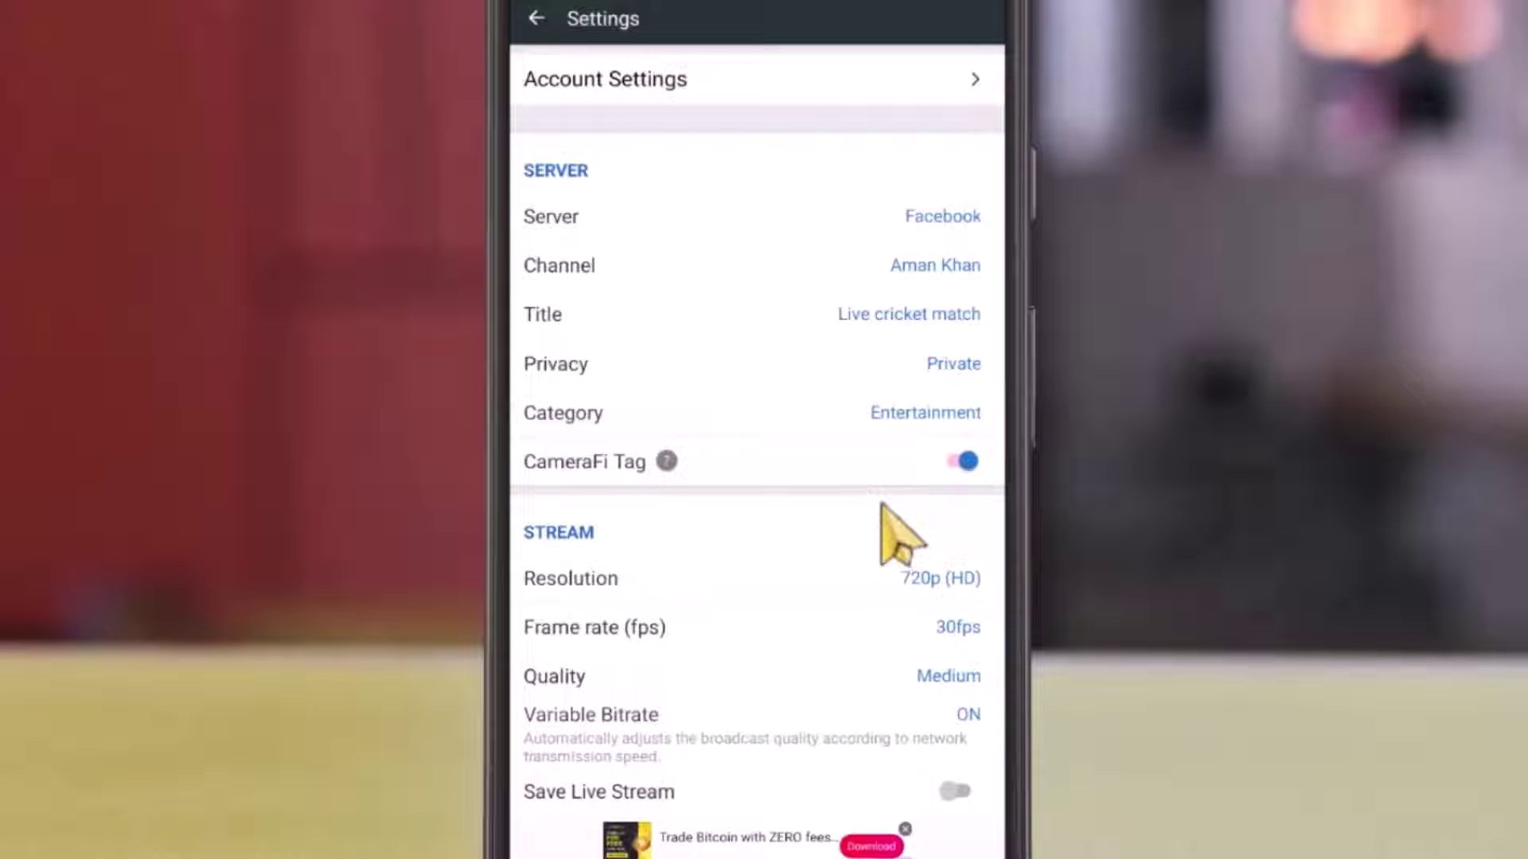
# Set the broadcast privacy to Public and the category to Sports.
pyautogui.click(756, 373)
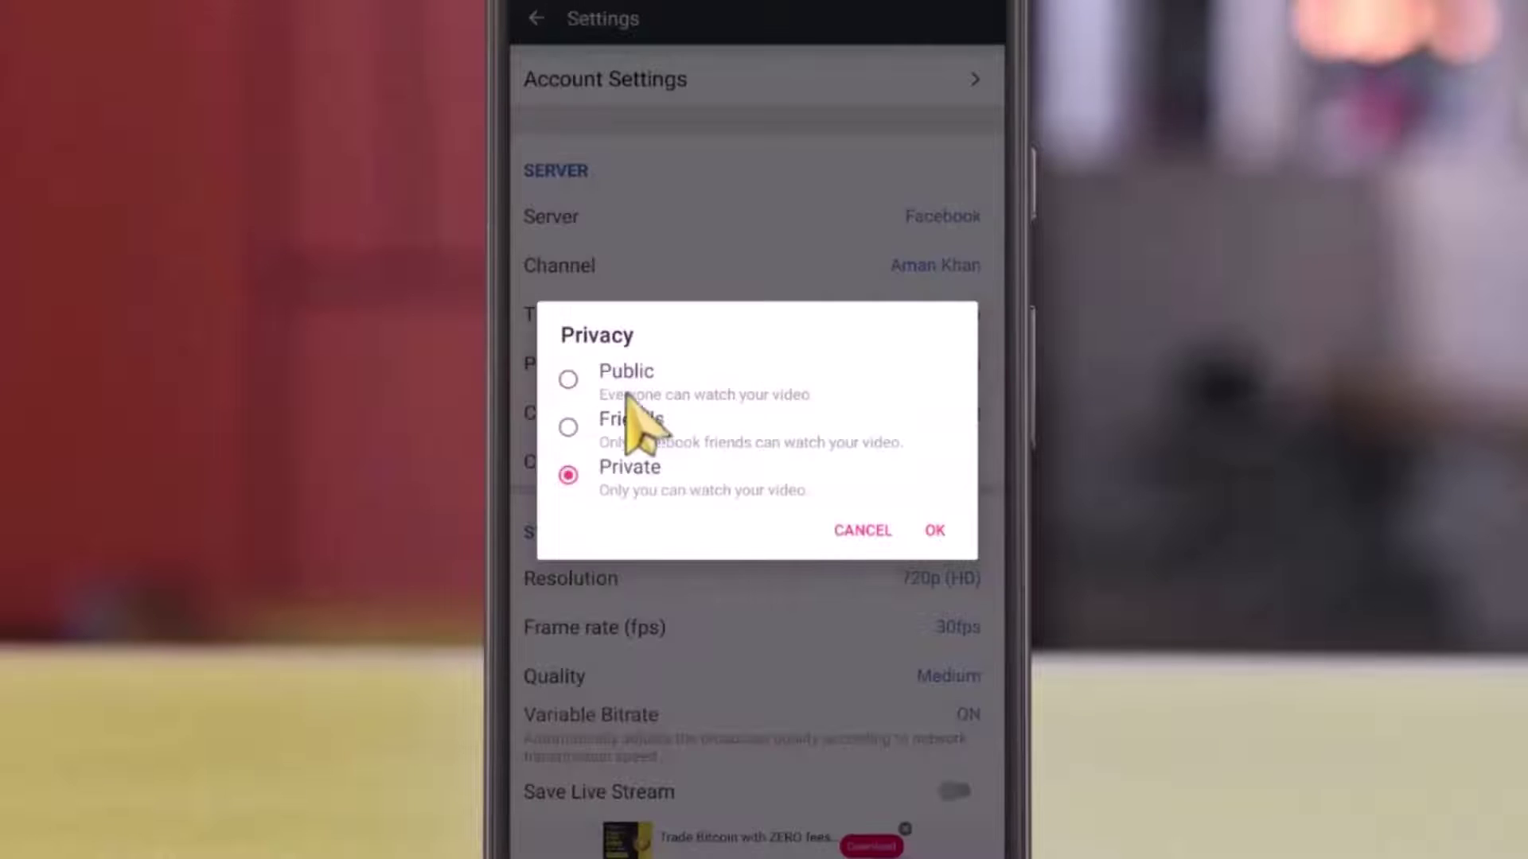
pyautogui.click(576, 387)
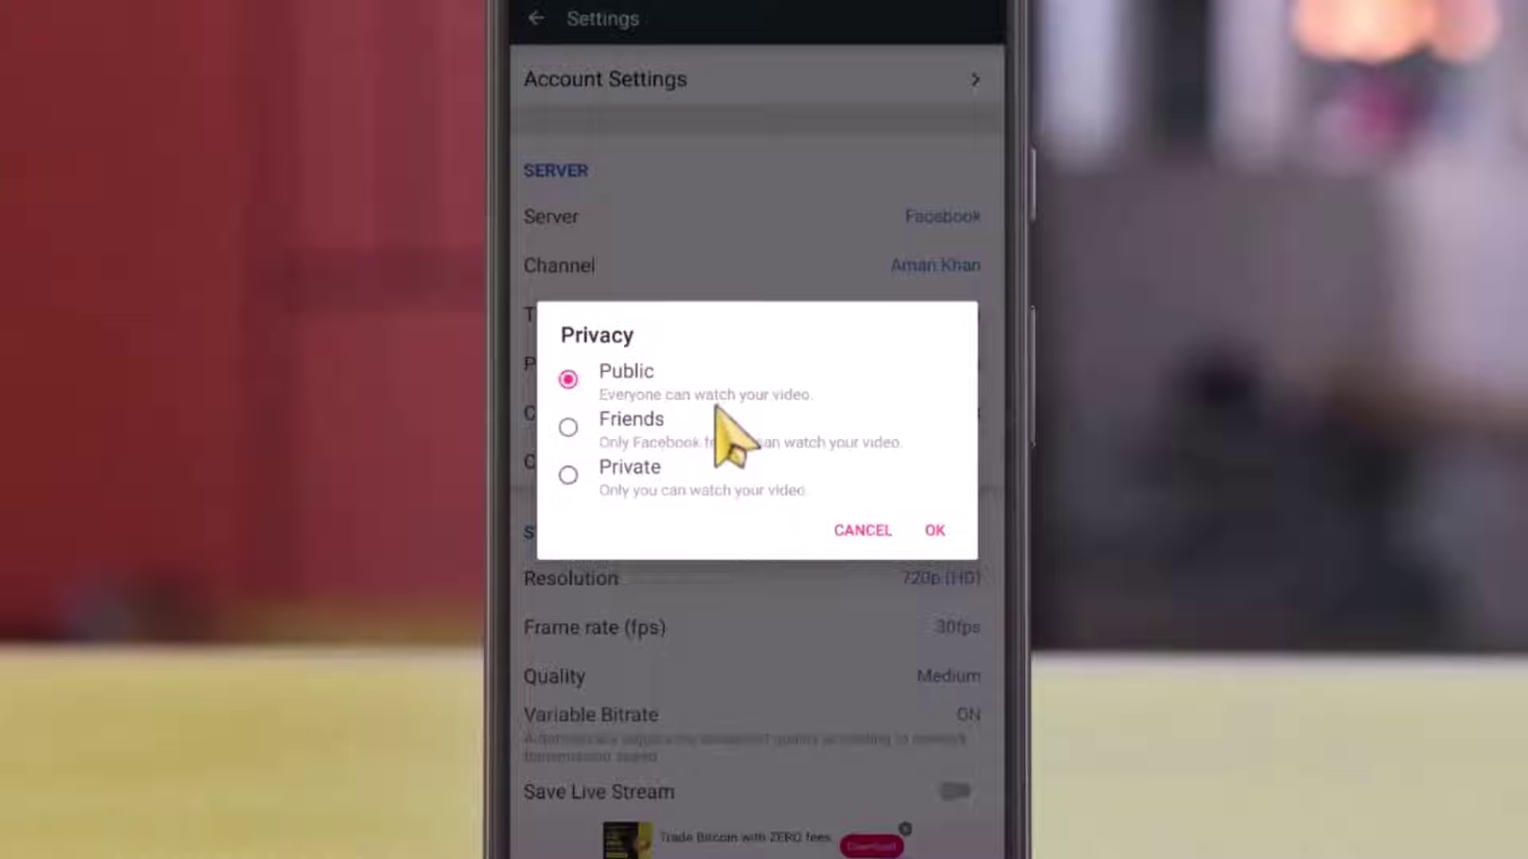
pyautogui.click(935, 531)
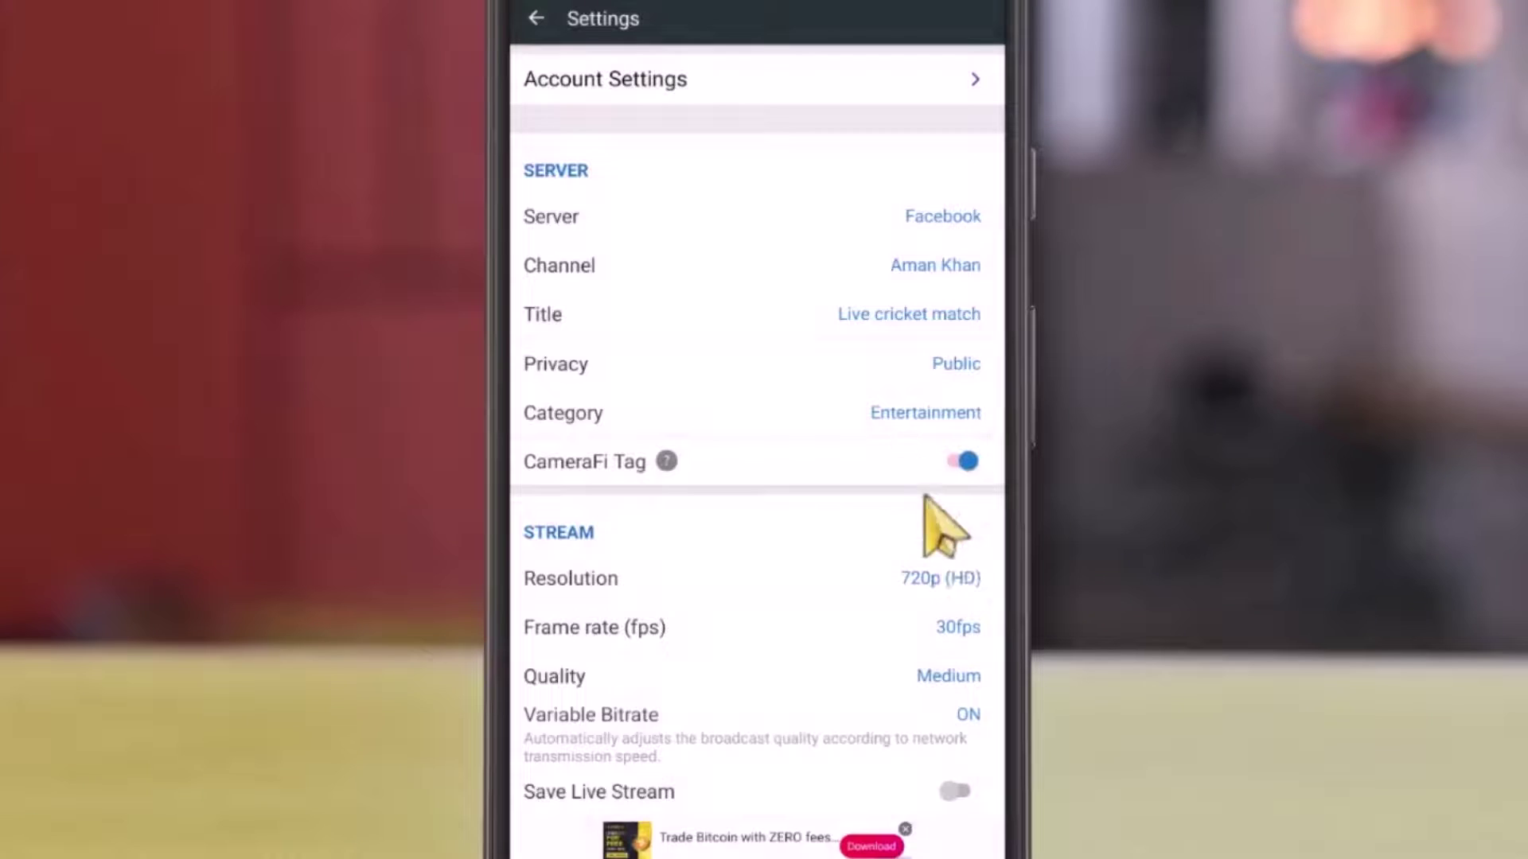
pyautogui.click(902, 417)
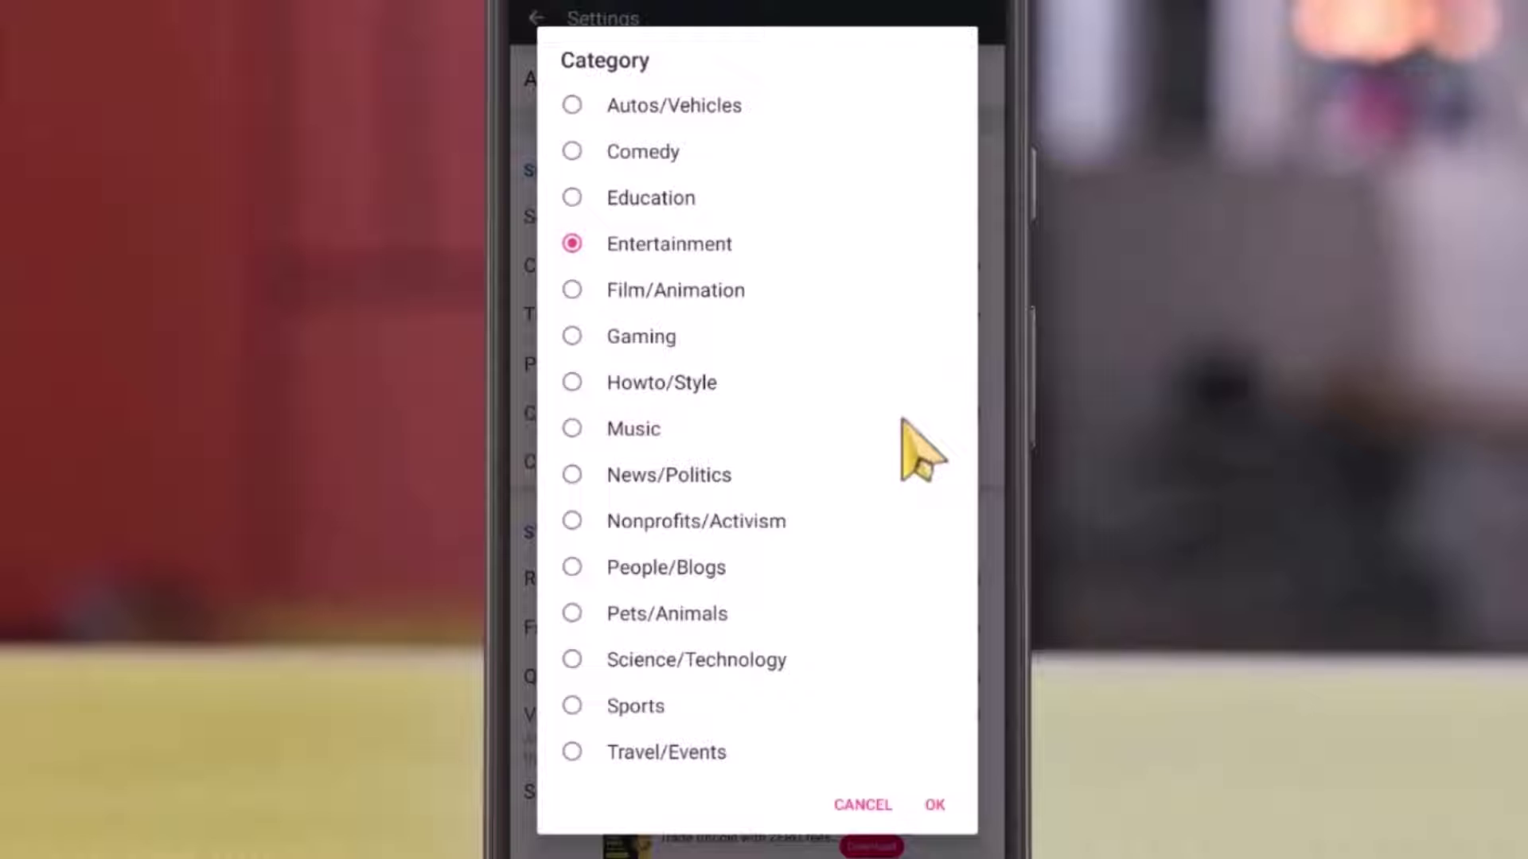
pyautogui.click(583, 706)
pyautogui.click(934, 805)
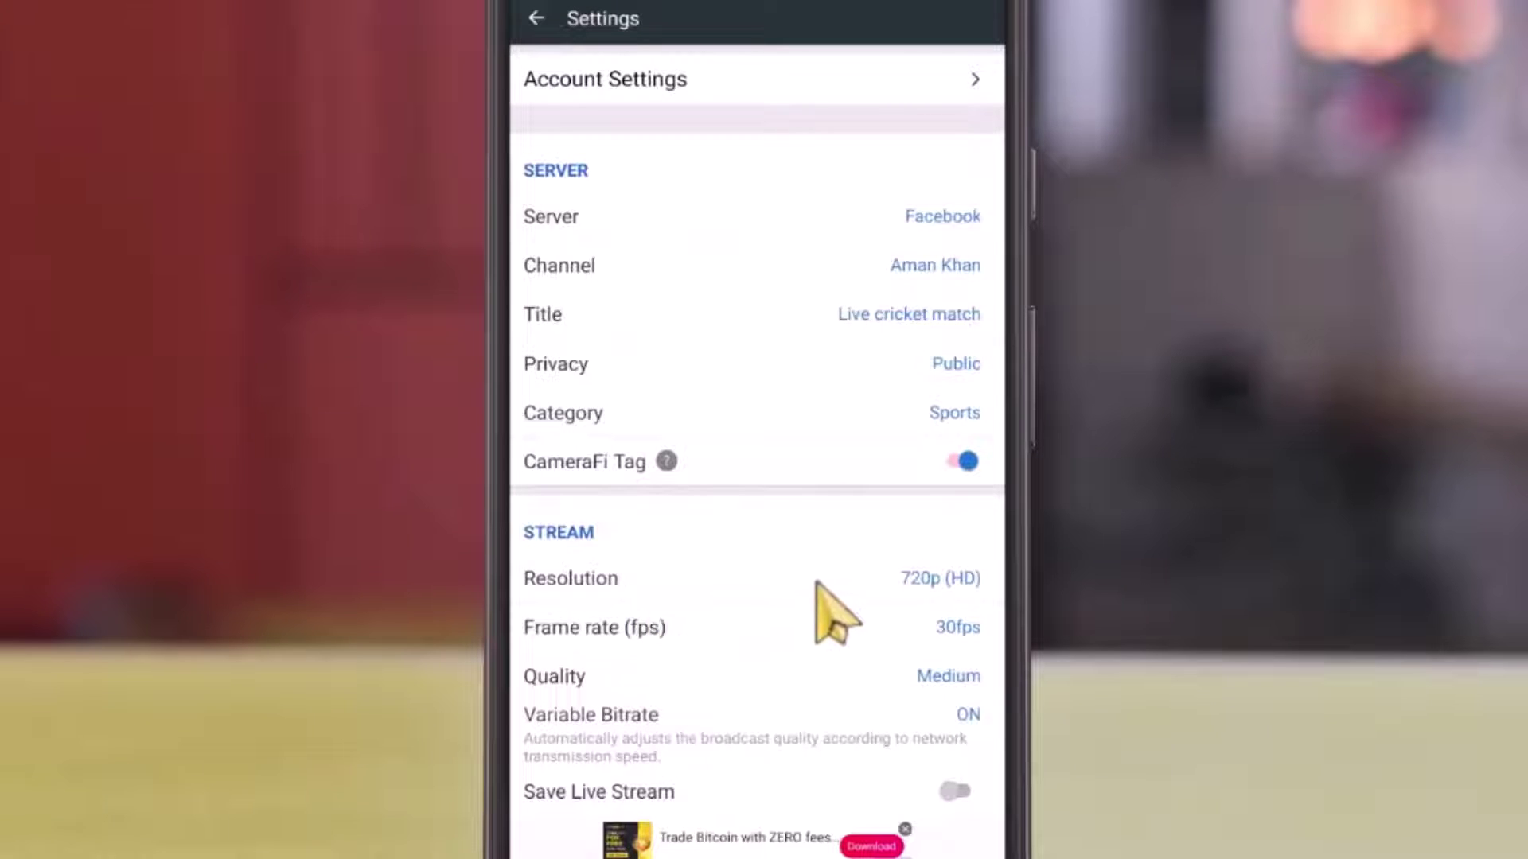
# Set resolution to 1080p (FHD) and stream quality to High, then review the settings.
pyautogui.click(817, 586)
pyautogui.click(574, 476)
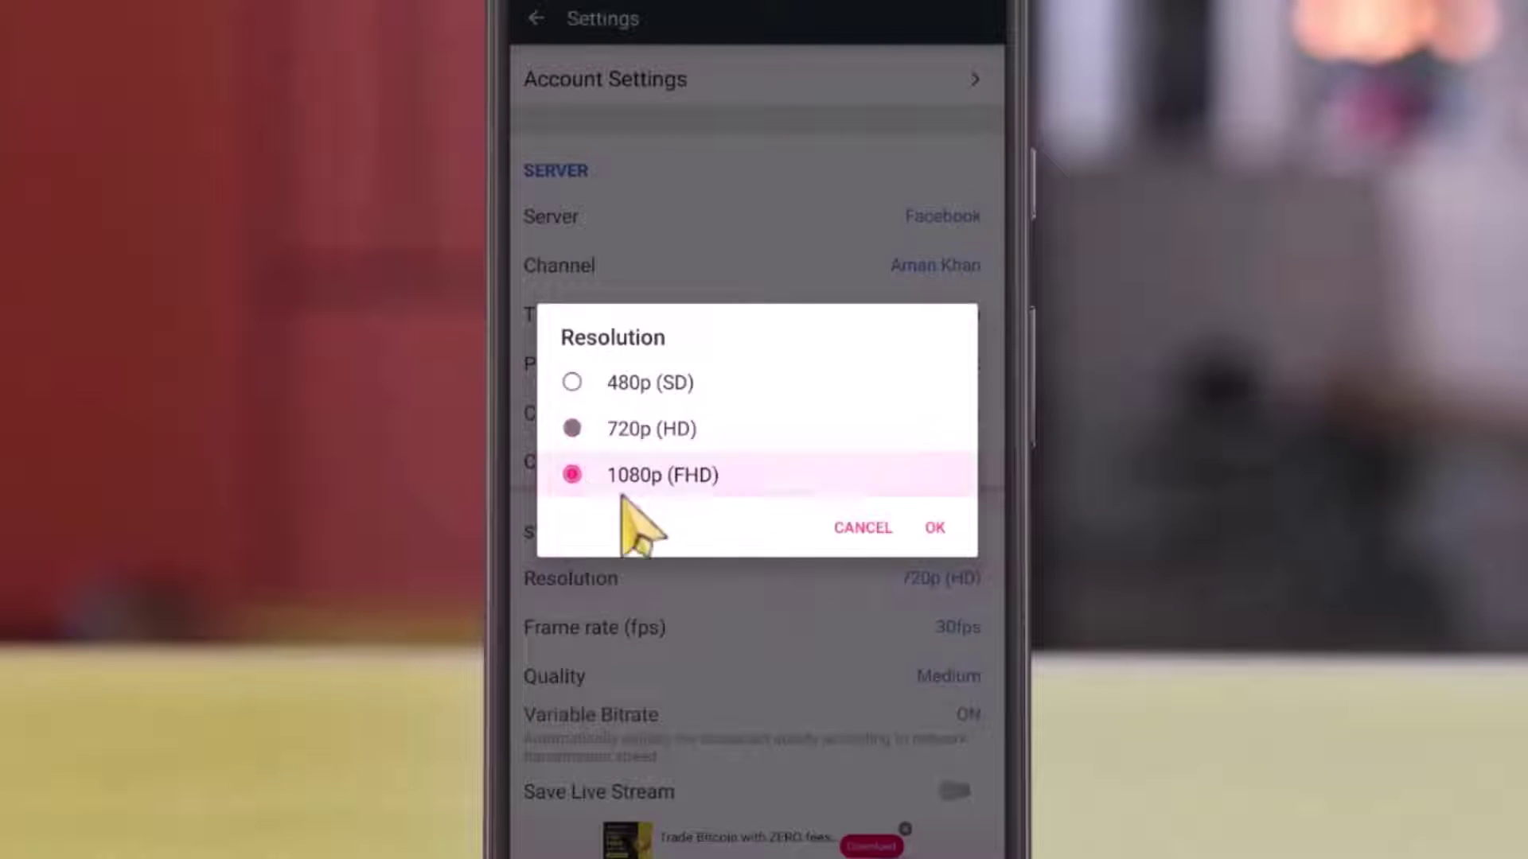
pyautogui.click(935, 528)
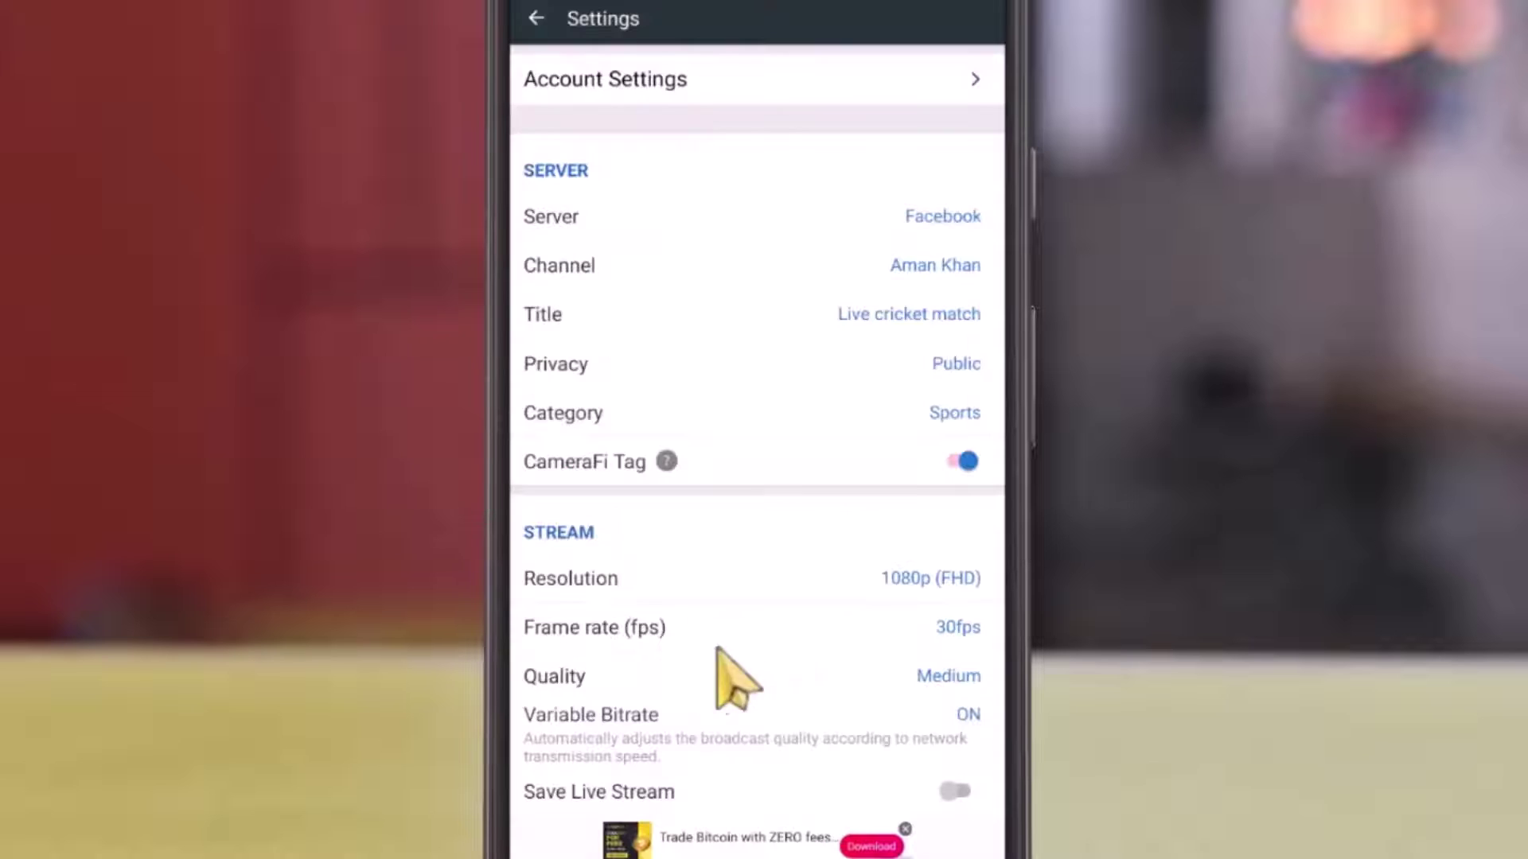
pyautogui.click(801, 675)
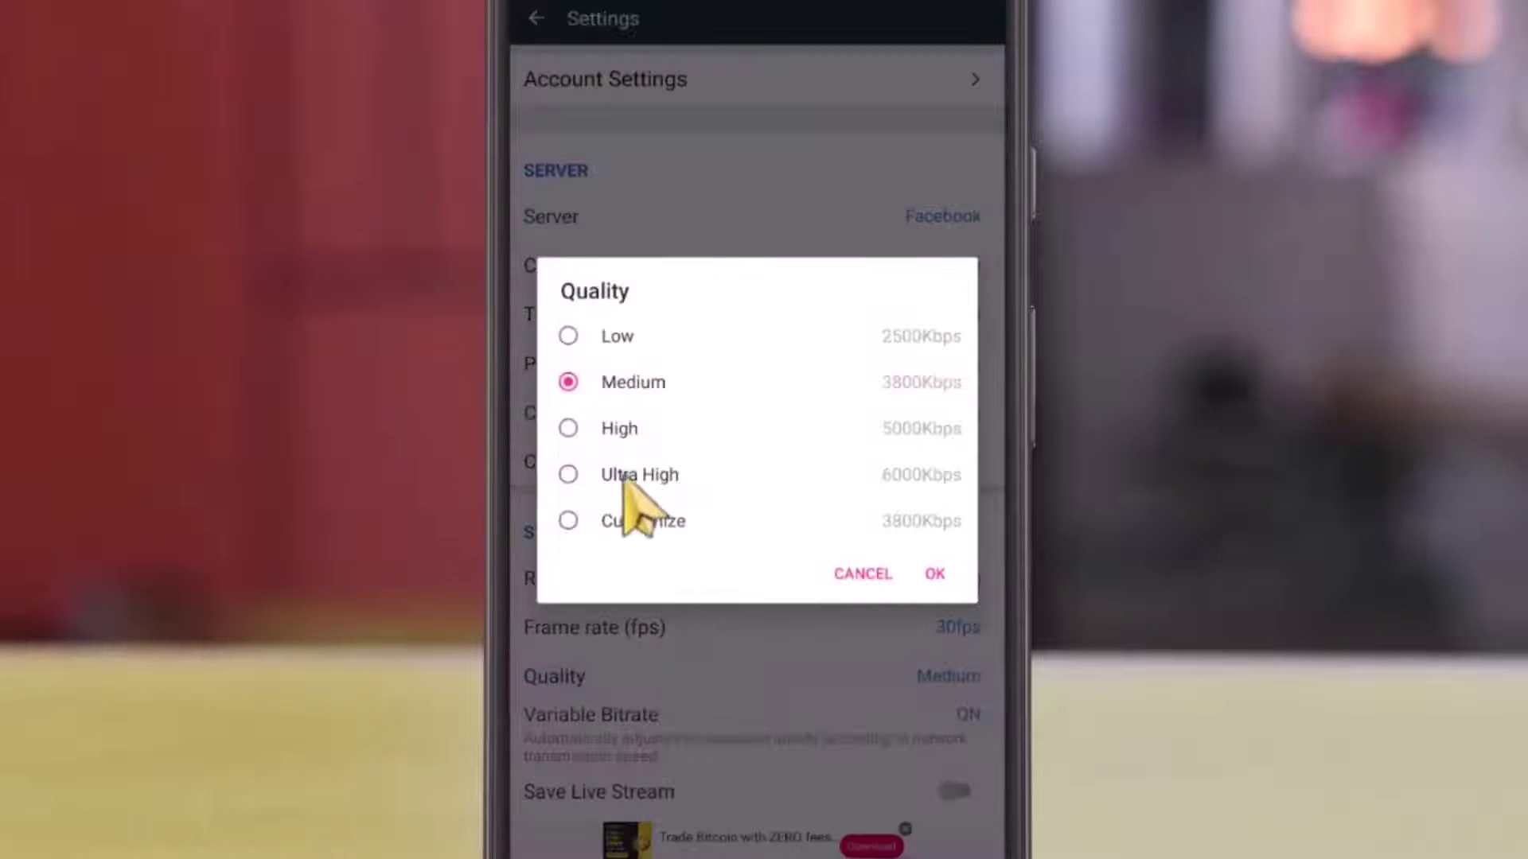
pyautogui.click(575, 434)
pyautogui.click(937, 575)
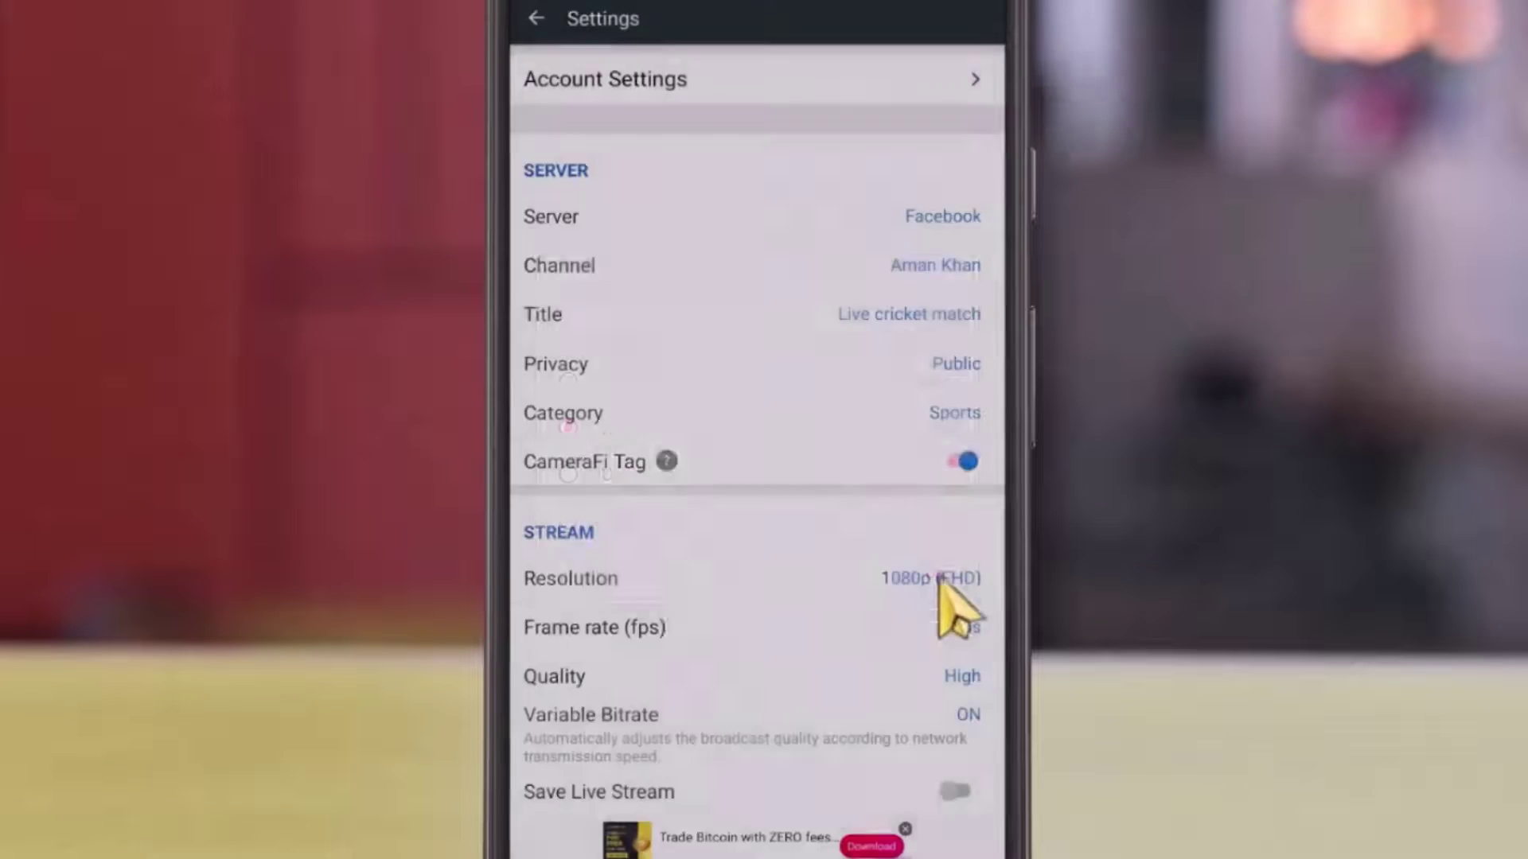
pyautogui.scroll(-10, 796, 682)
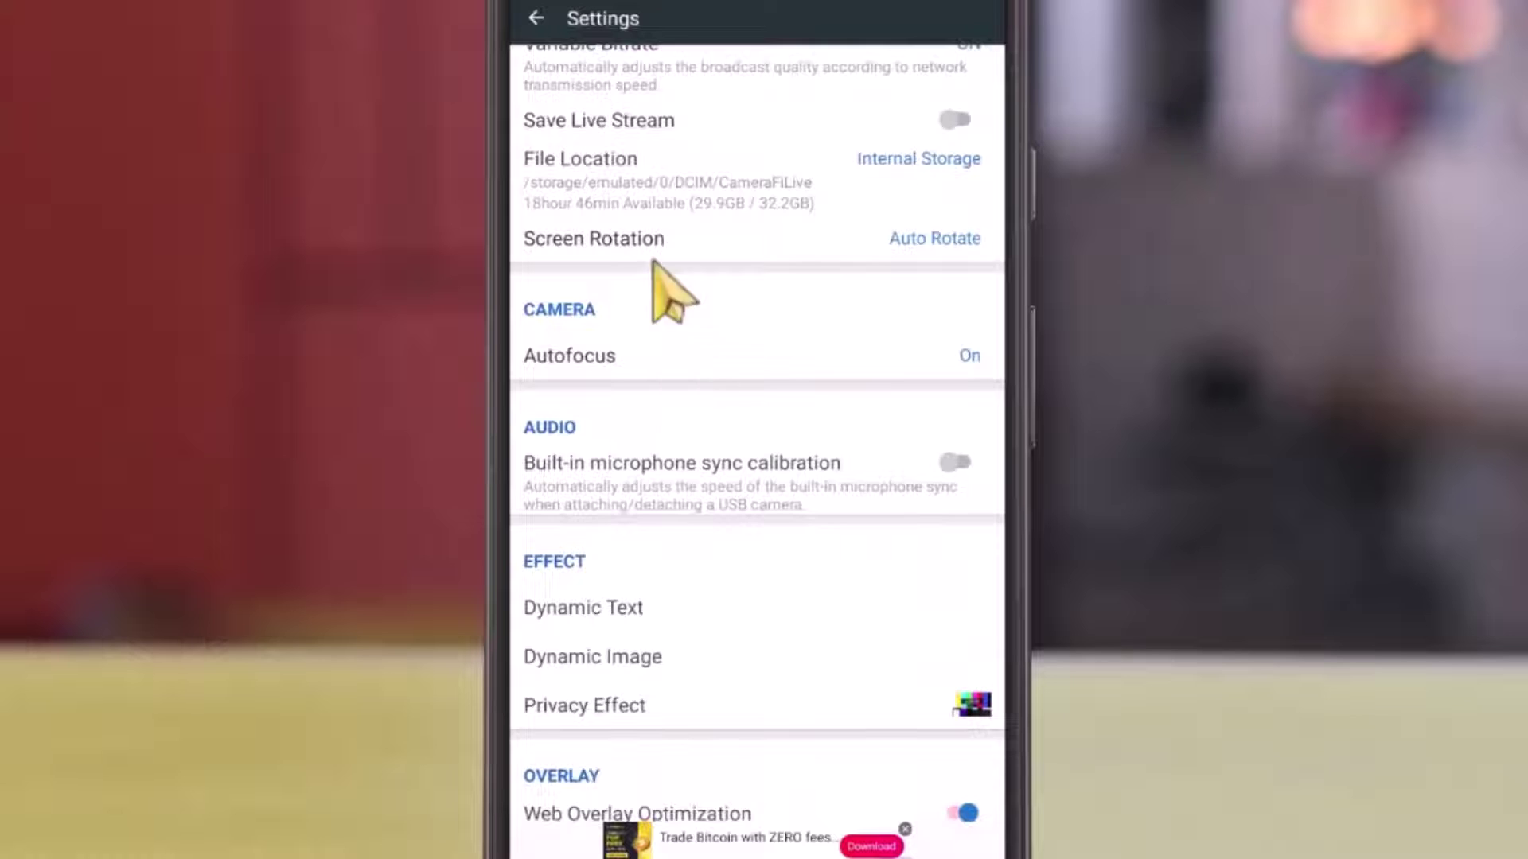
pyautogui.scroll(10, 665, 290)
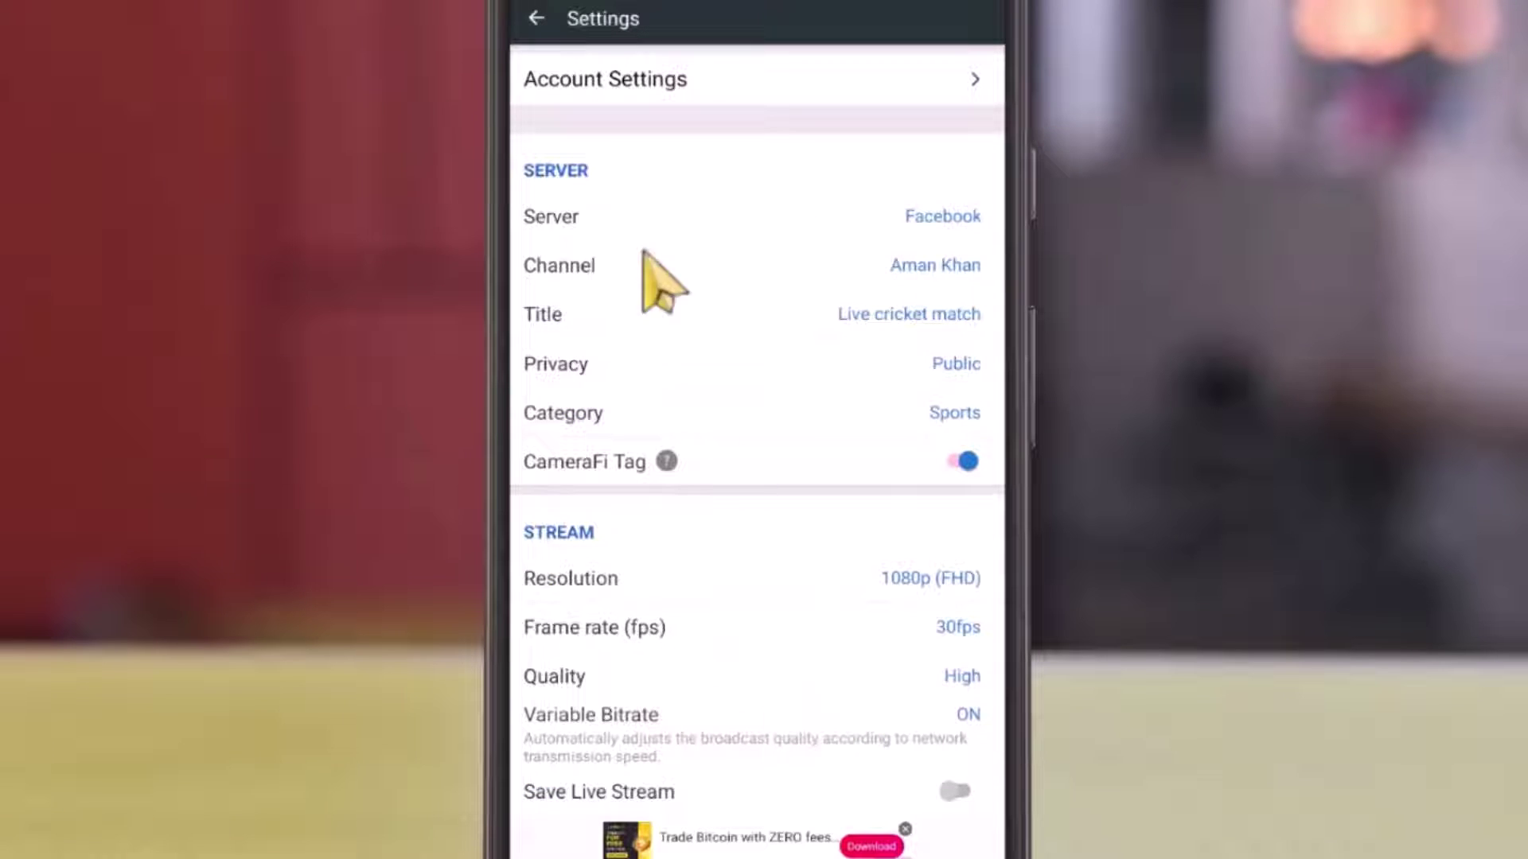
# Leave the settings and return to the camera view.
pyautogui.click(546, 29)
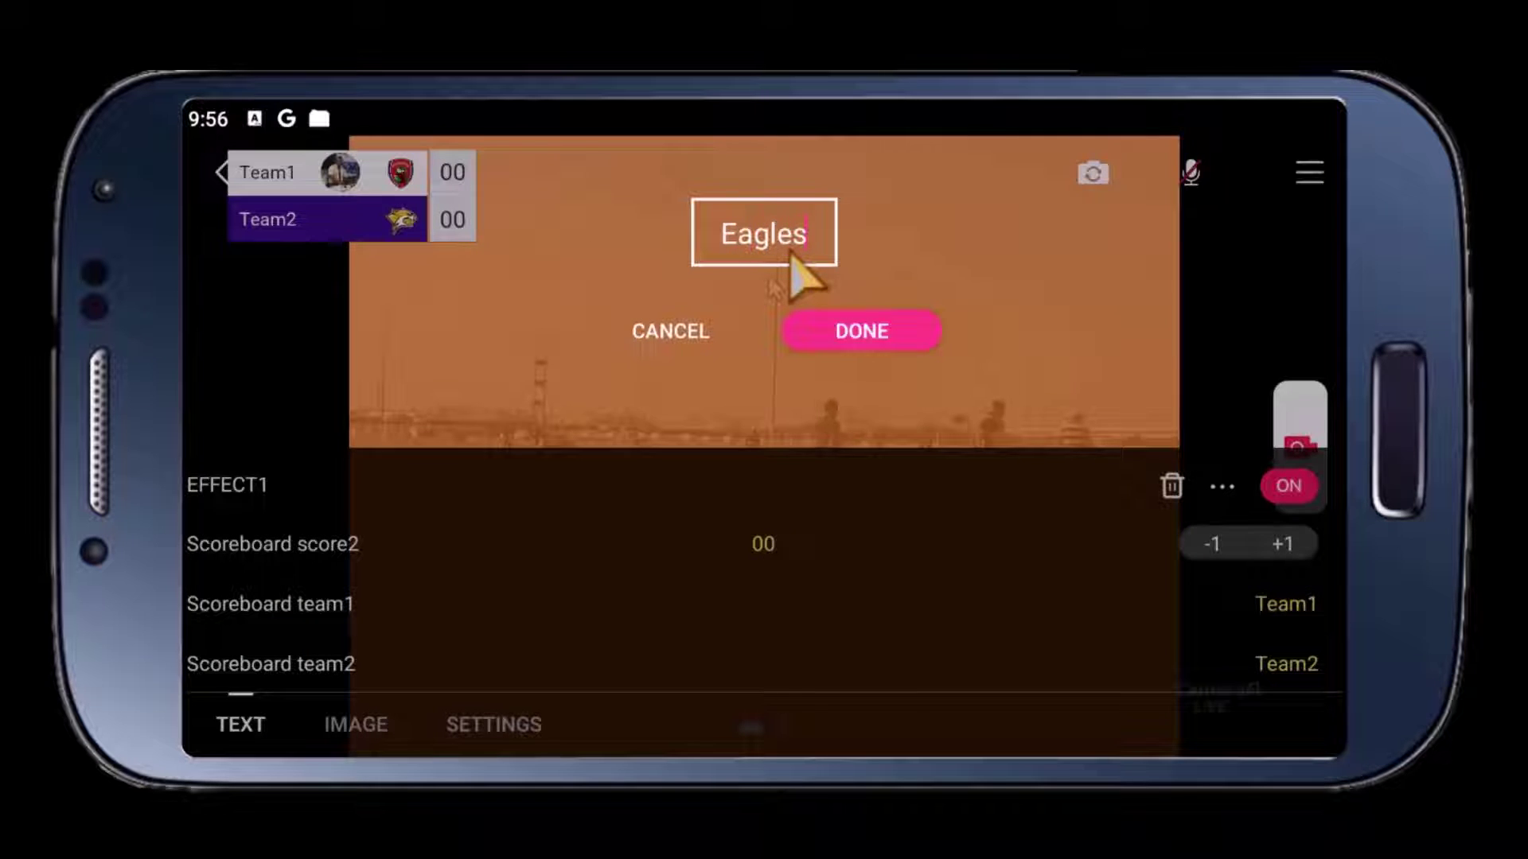
# Confirm Eagles, rename Team2 to Dragons, and open the scoreboard's detailed settings to change the Eagles logo.
pyautogui.click(840, 322)
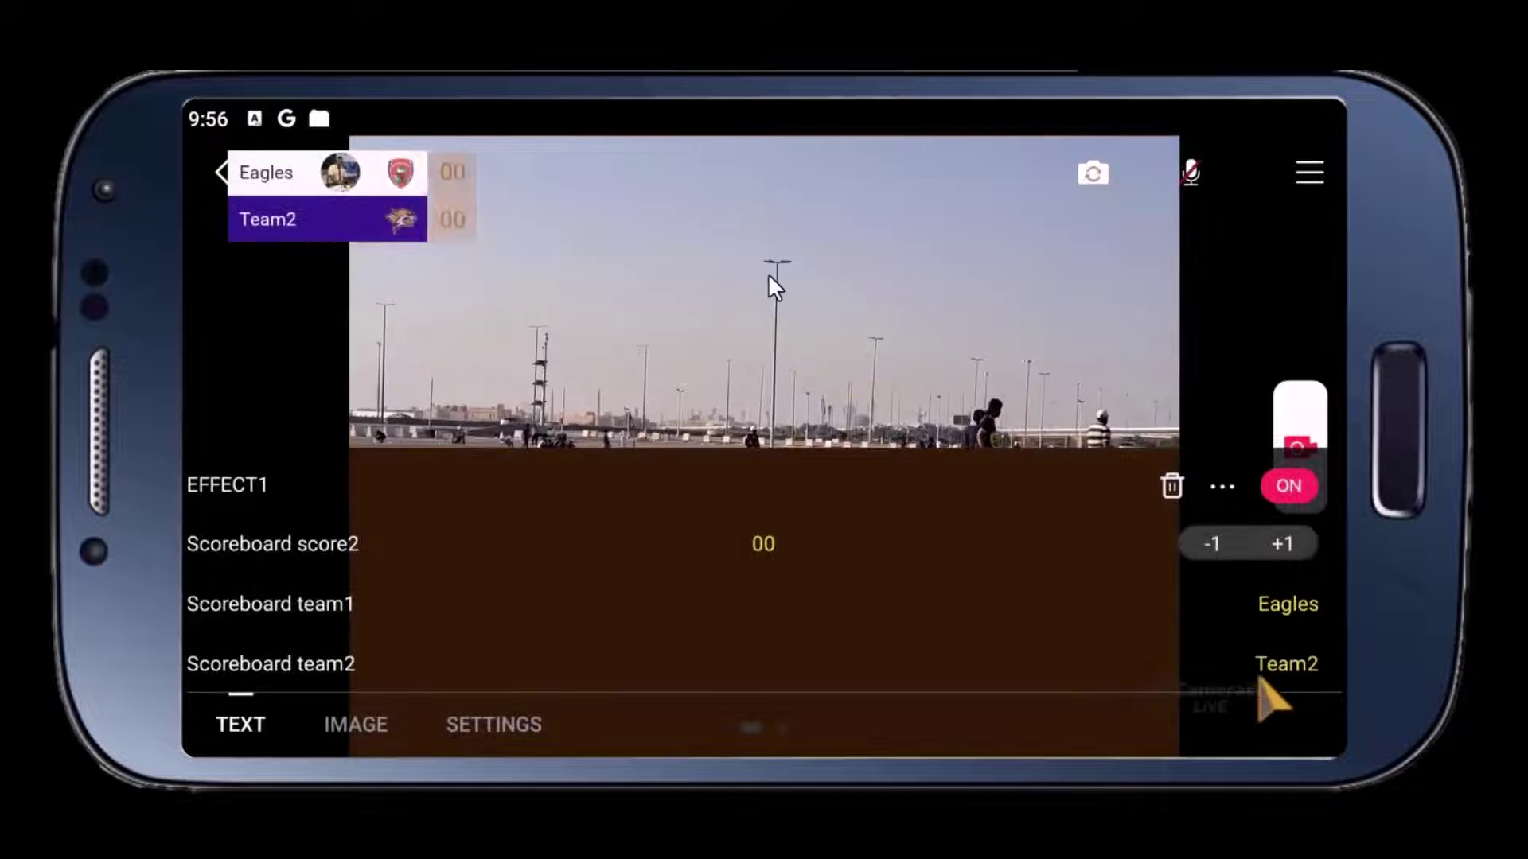
pyautogui.click(1277, 668)
pyautogui.click(796, 233)
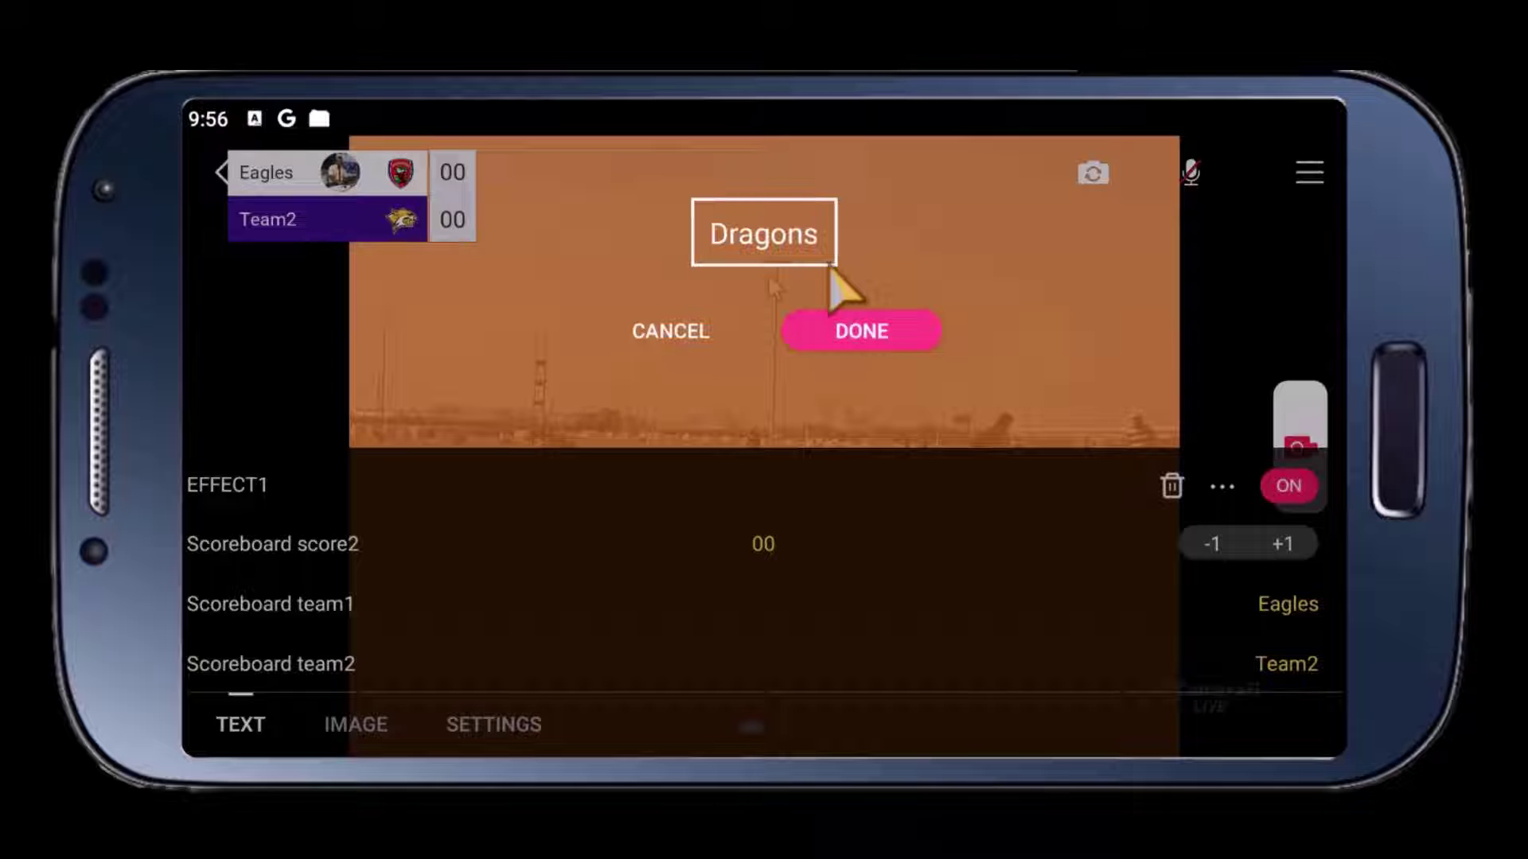
pyautogui.click(863, 331)
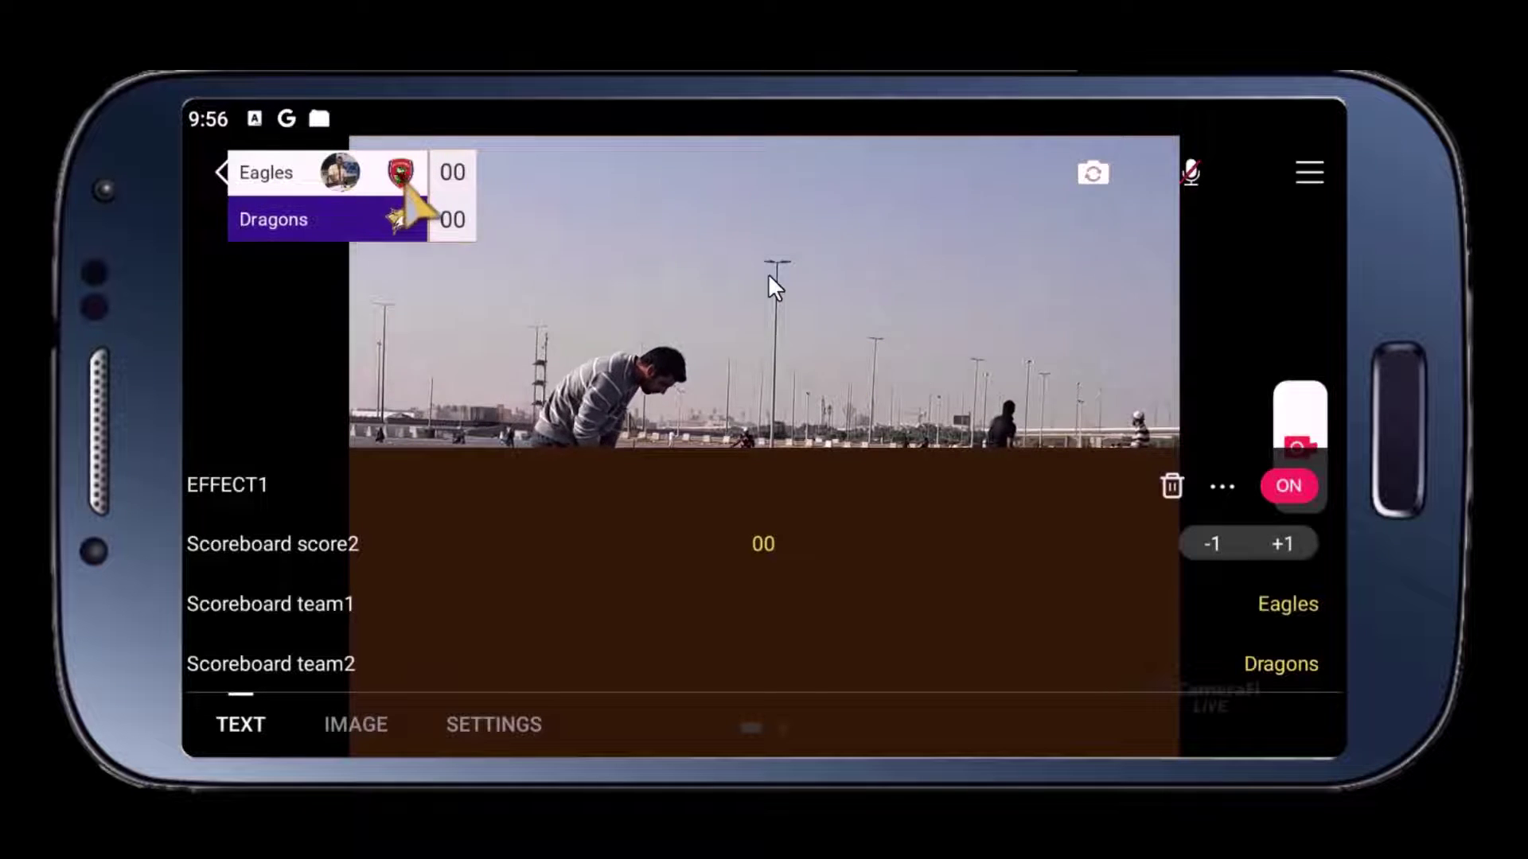
pyautogui.click(1221, 485)
pyautogui.click(306, 232)
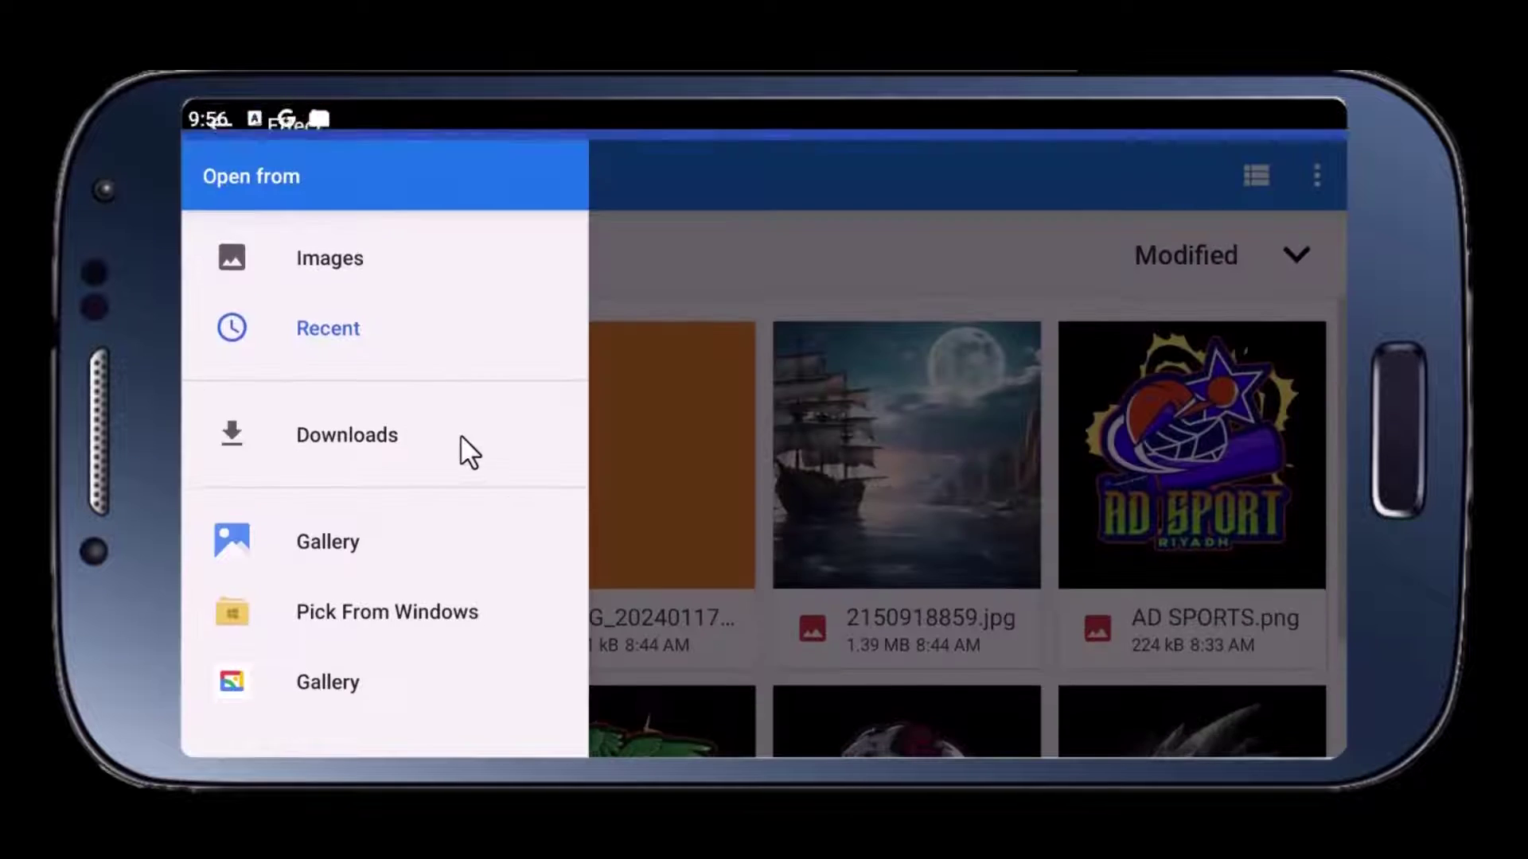
# Pick the Pak Eagles image from Recent as the Eagles logo.
pyautogui.click(355, 262)
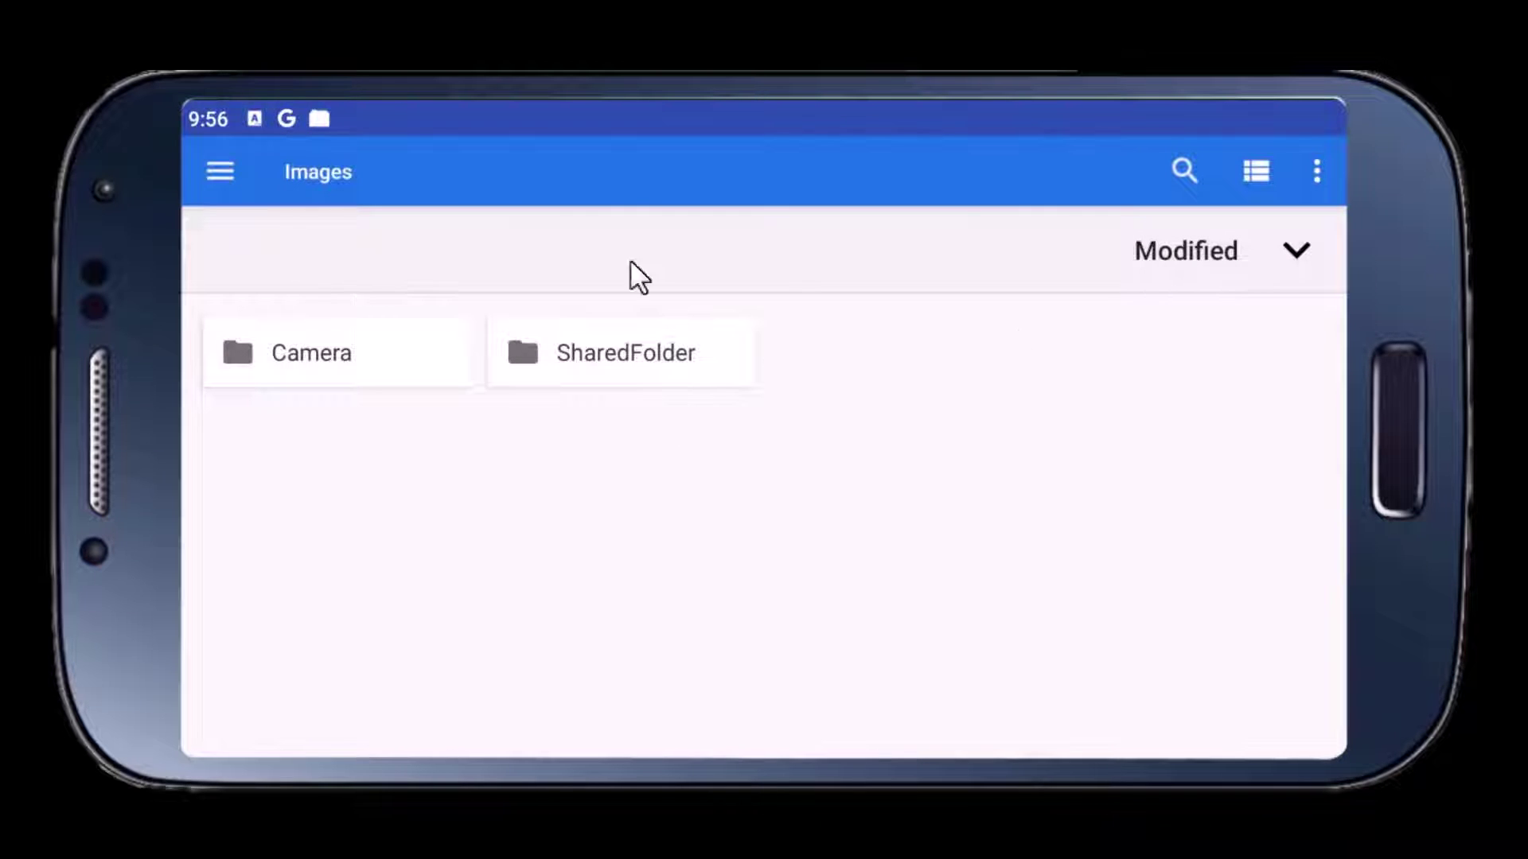
pyautogui.click(220, 174)
pyautogui.click(334, 324)
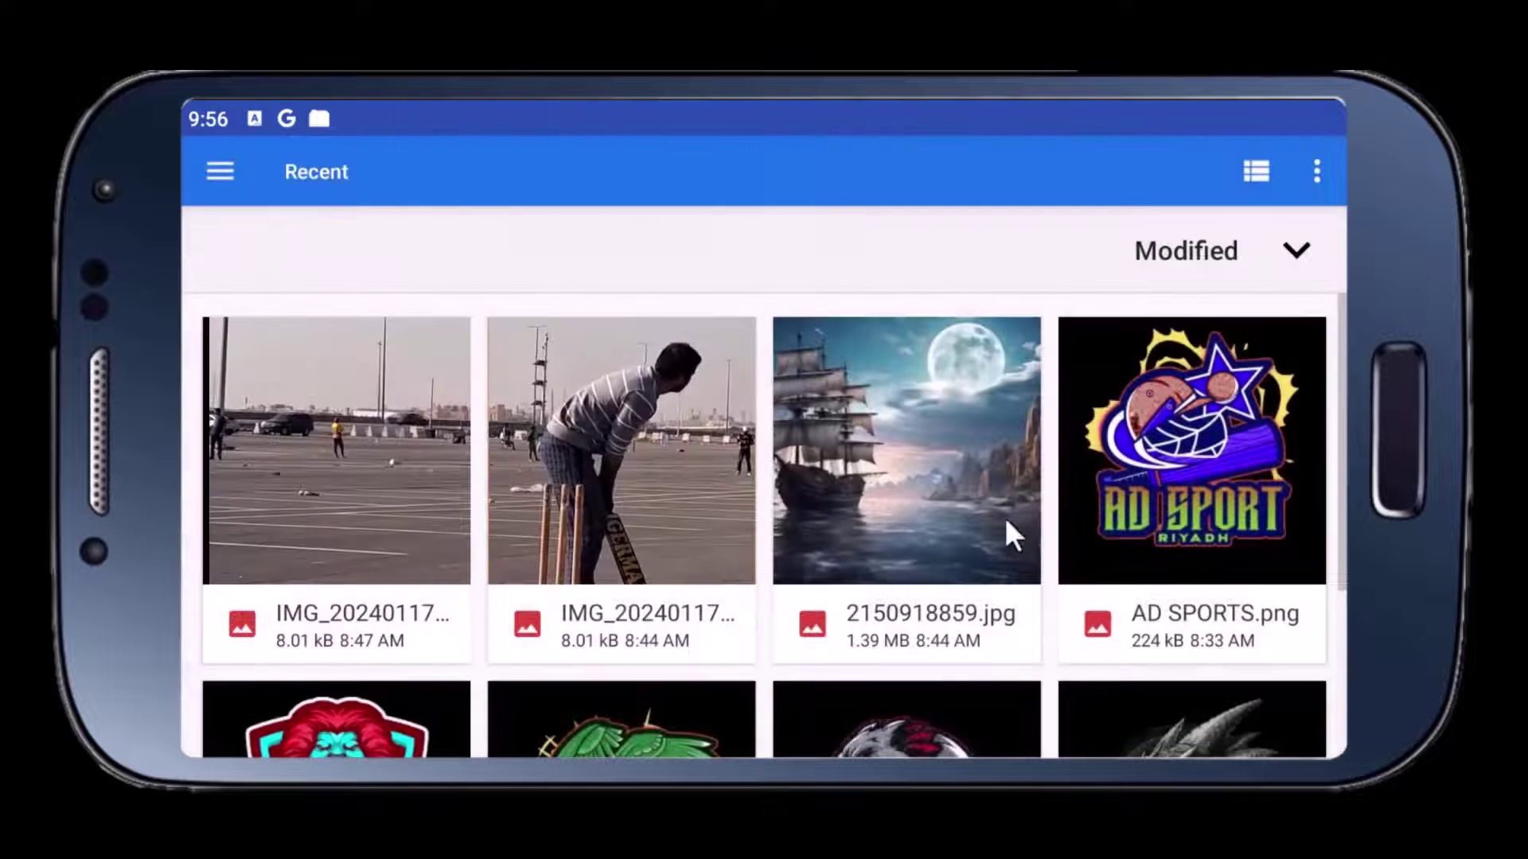
pyautogui.scroll(-3, 1225, 586)
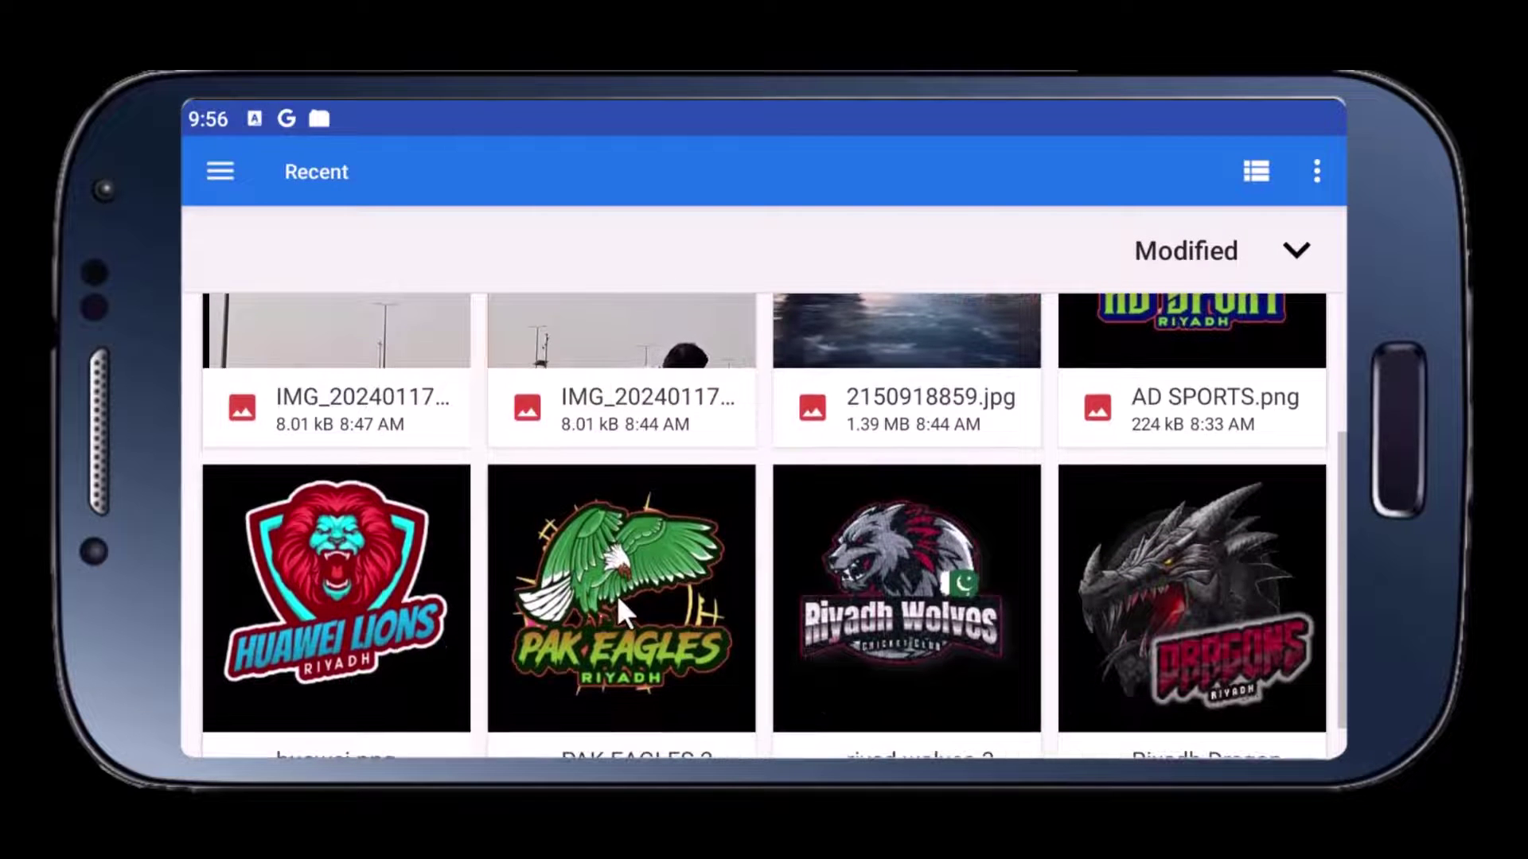
pyautogui.click(617, 595)
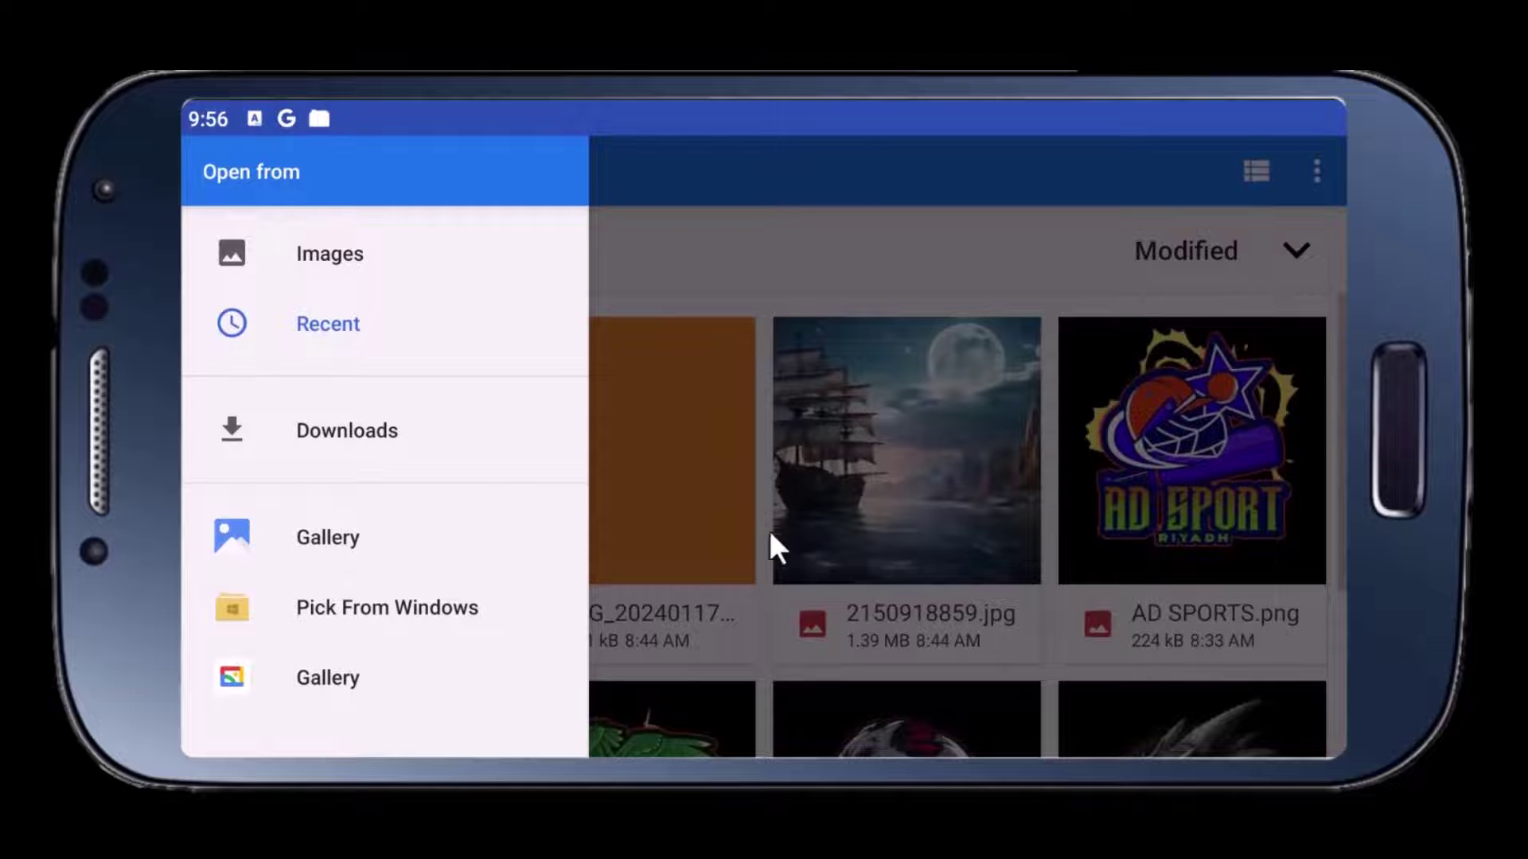
# Set the dragon image as the Dragons logo, check both team names, and return to the camera view.
pyautogui.click(769, 534)
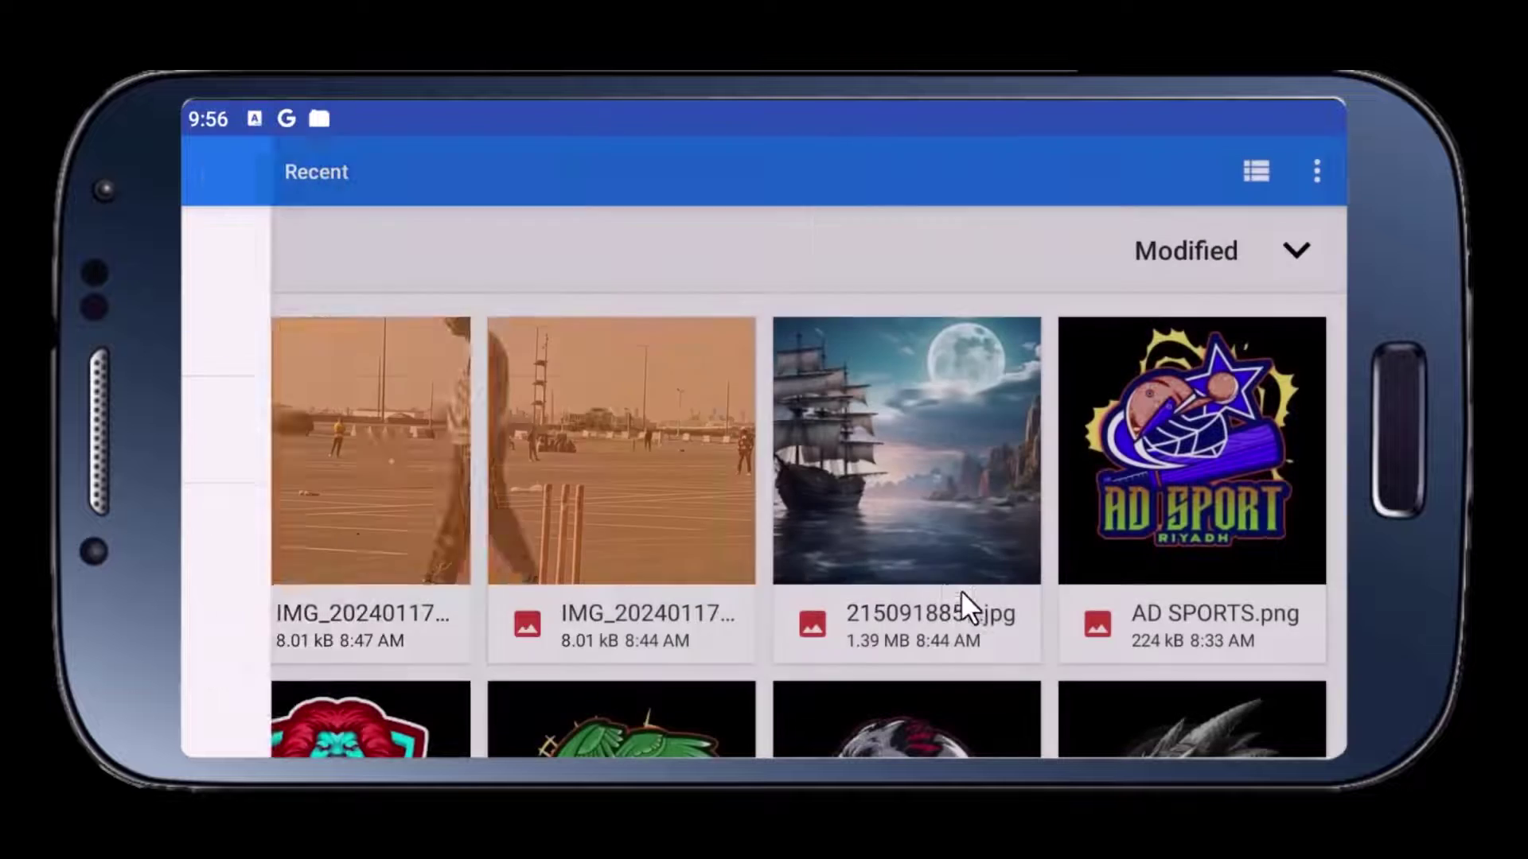
pyautogui.scroll(-2, 799, 585)
pyautogui.click(1133, 657)
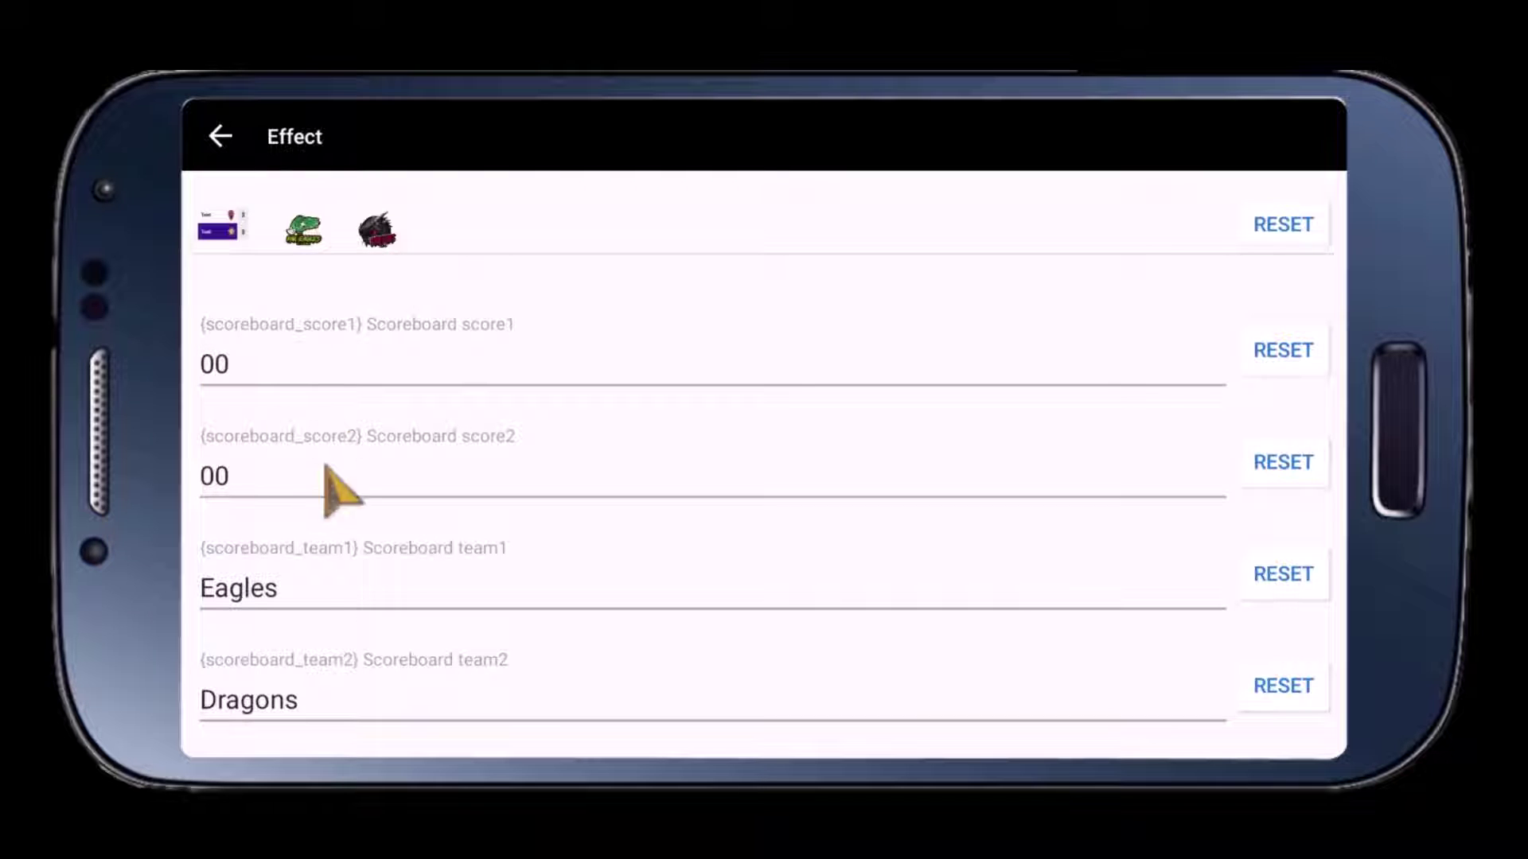
pyautogui.click(348, 600)
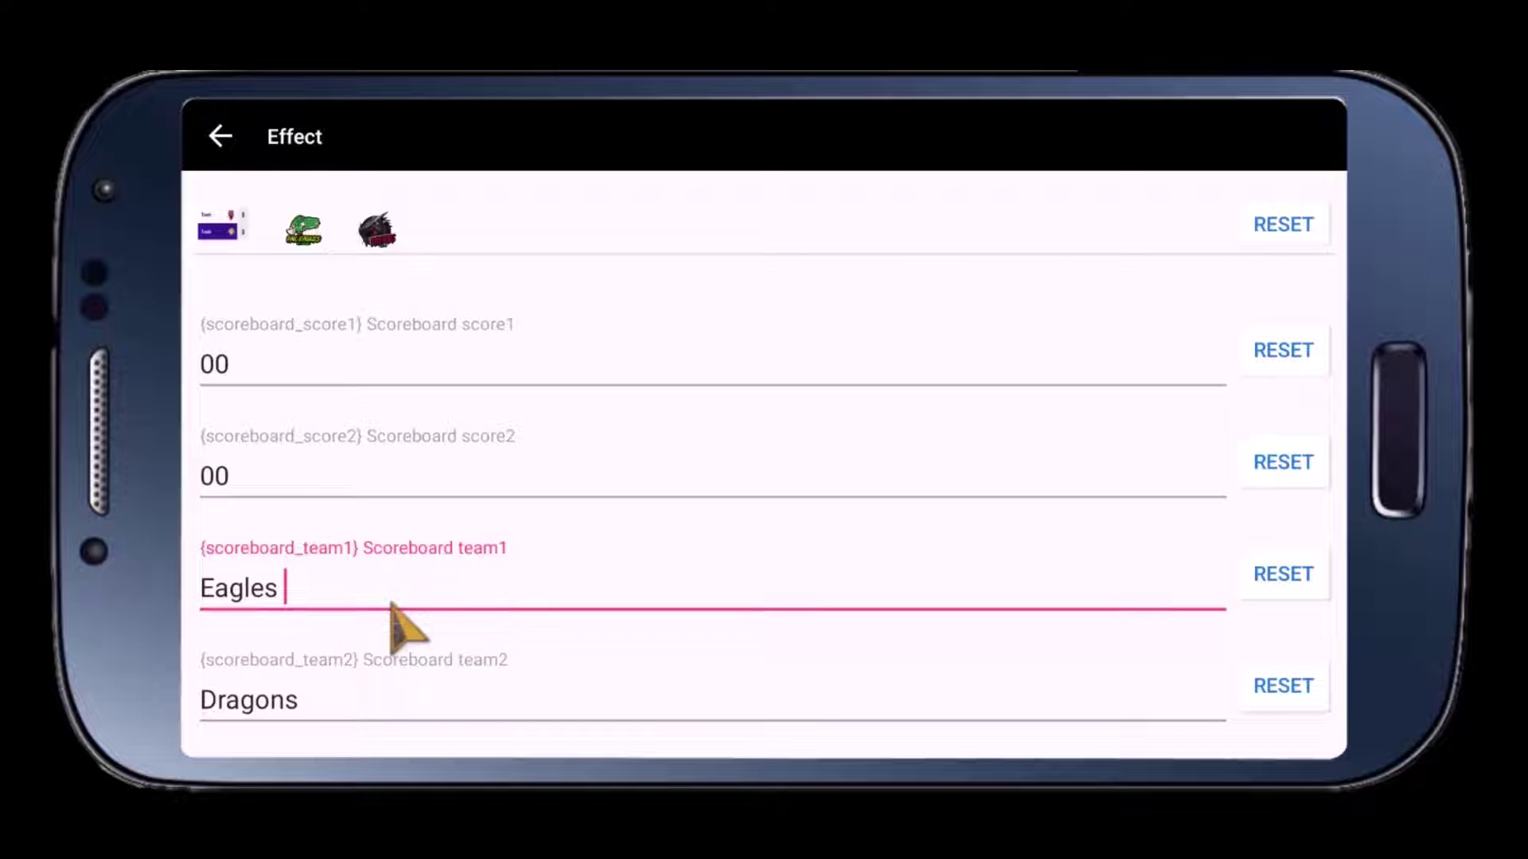
pyautogui.click(445, 668)
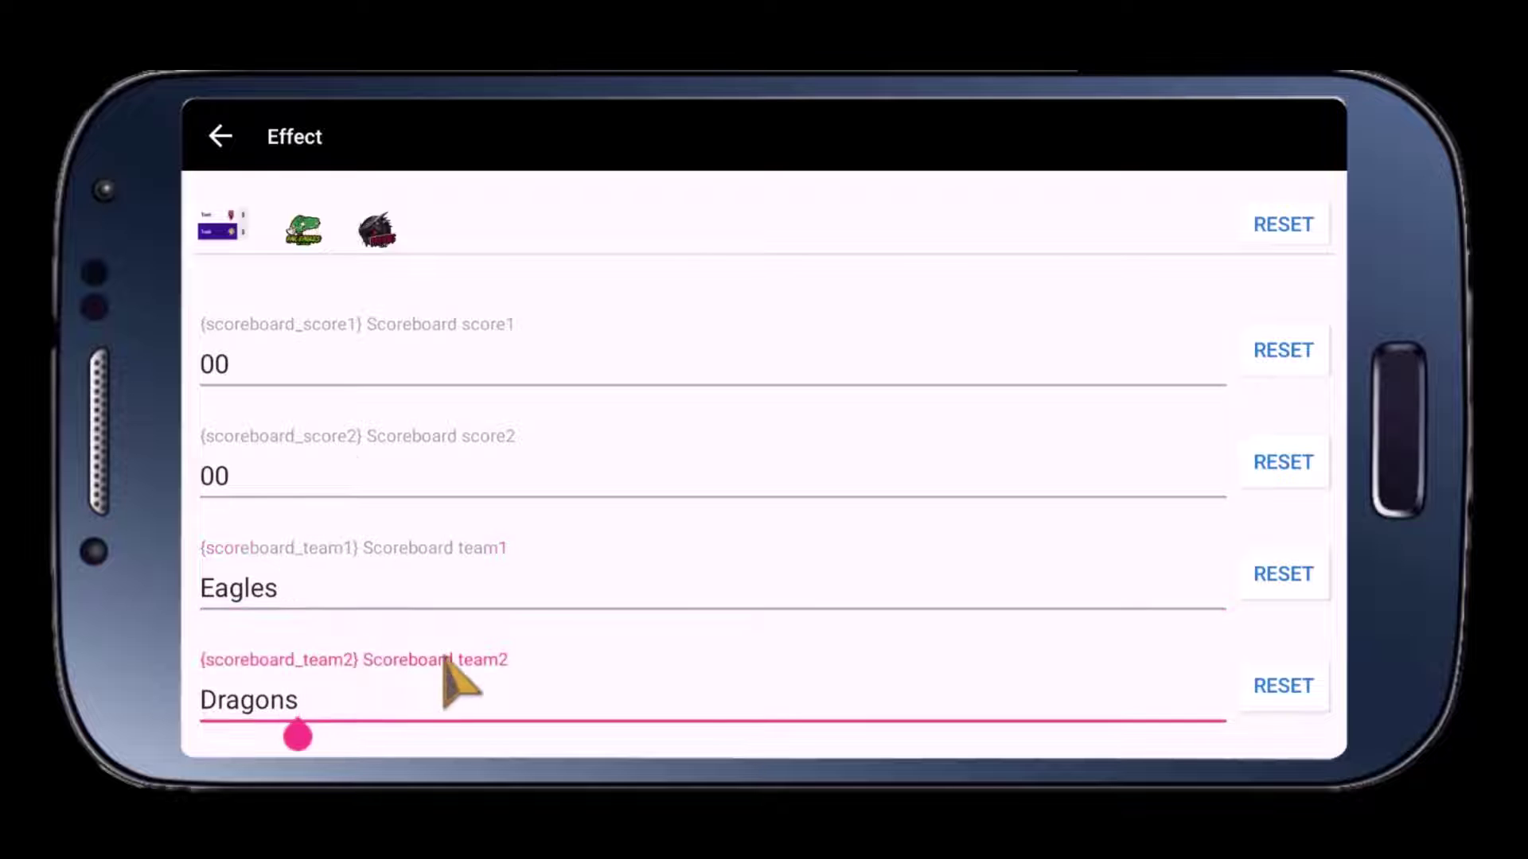
pyautogui.click(220, 137)
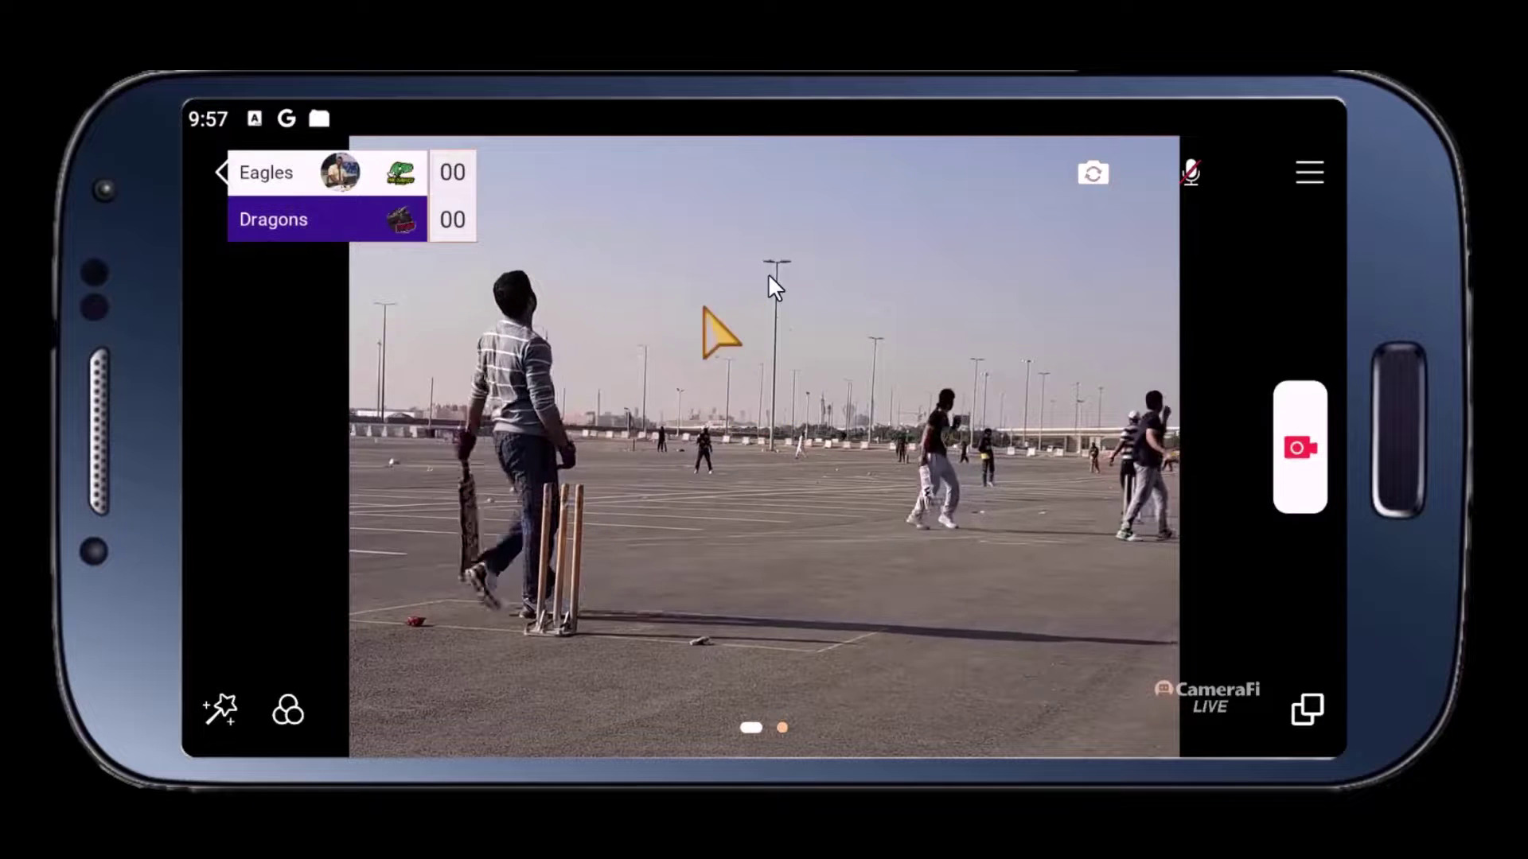
pyautogui.click(424, 188)
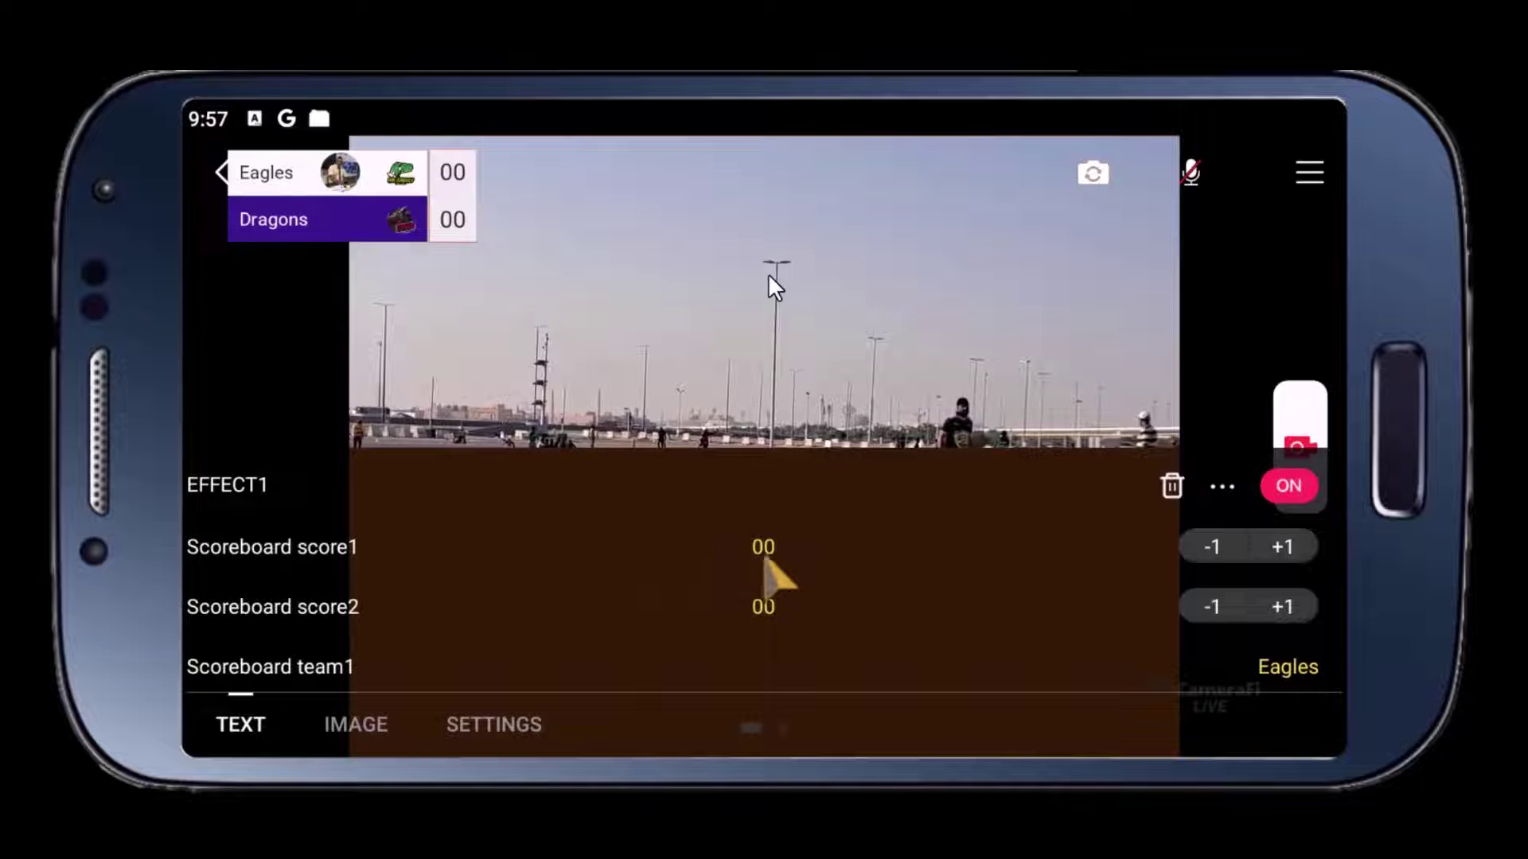
# Raise the Eagles score to 10, correcting a slip at 06, and the Dragons score to 02.
pyautogui.click(1281, 546)
pyautogui.click(1282, 547)
pyautogui.click(1282, 547)
pyautogui.click(1282, 547)
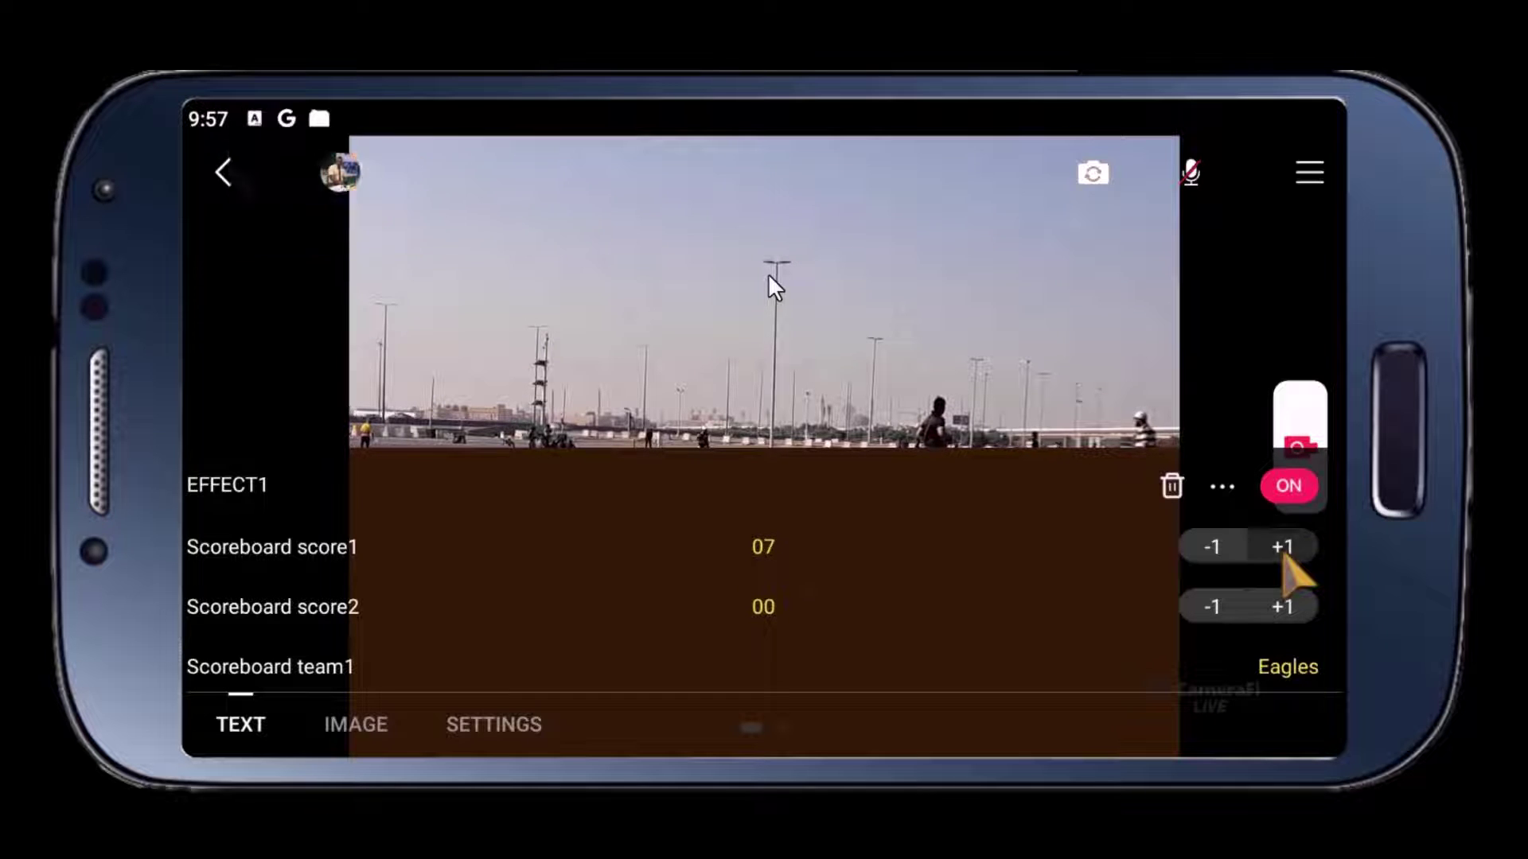
pyautogui.click(1211, 547)
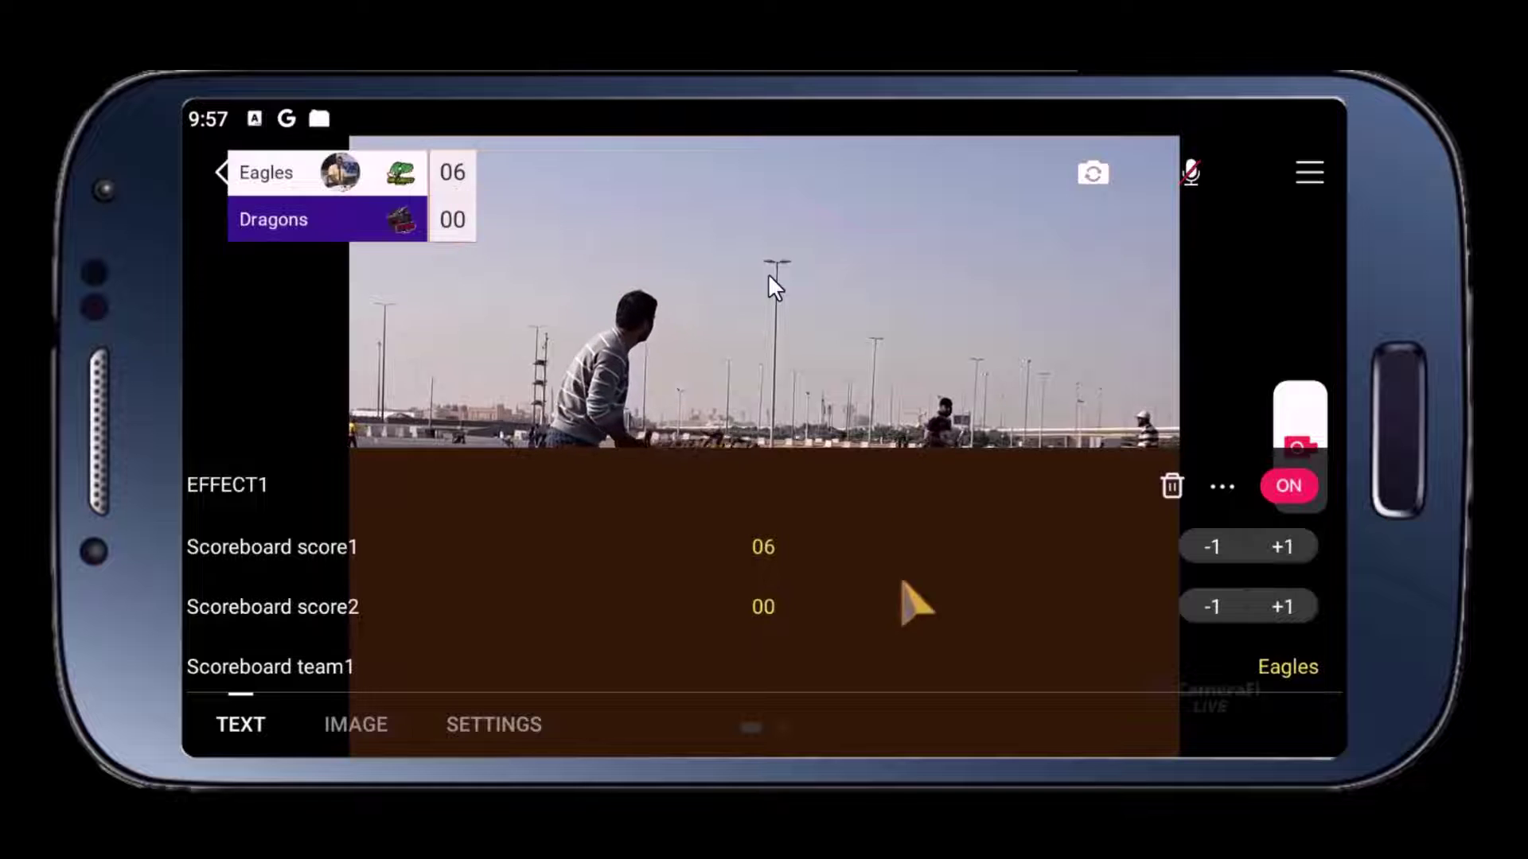
pyautogui.click(1281, 547)
pyautogui.click(1281, 547)
pyautogui.click(1282, 546)
pyautogui.click(1282, 546)
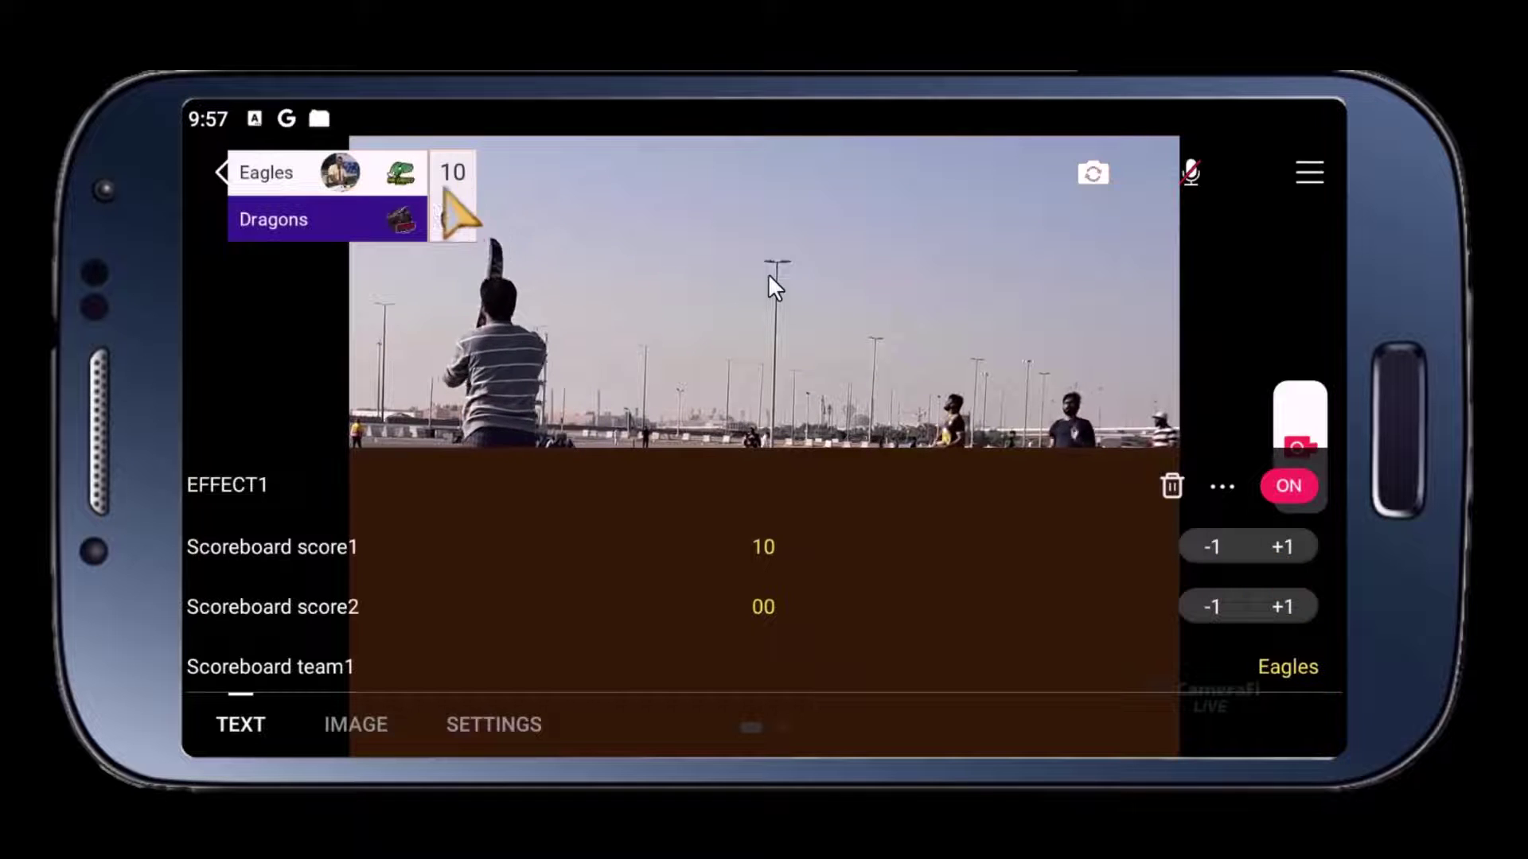
pyautogui.scroll(-1, 648, 557)
pyautogui.scroll(1, 659, 655)
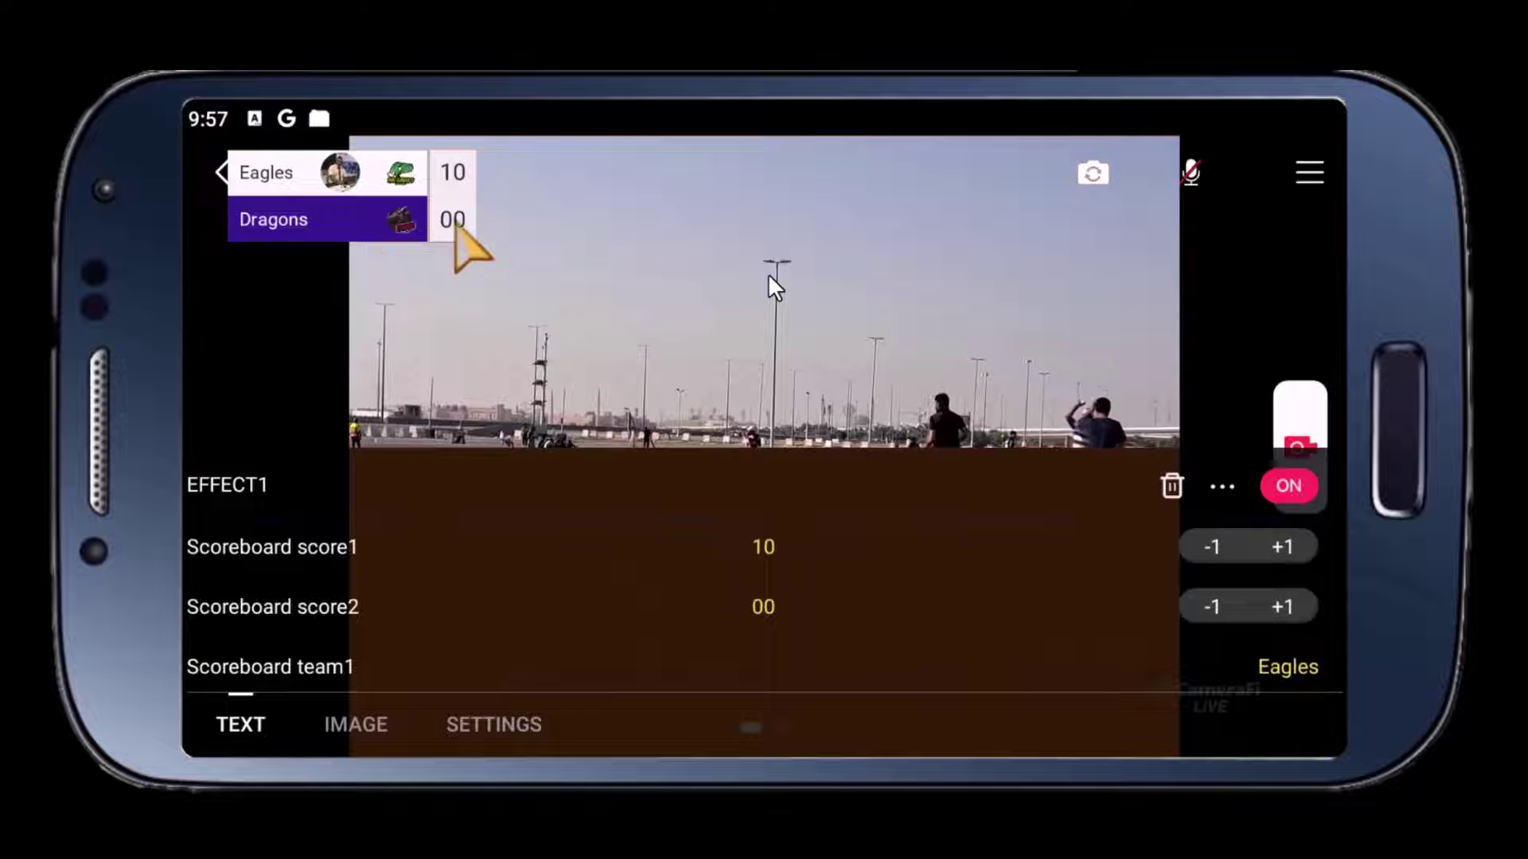
pyautogui.click(1281, 607)
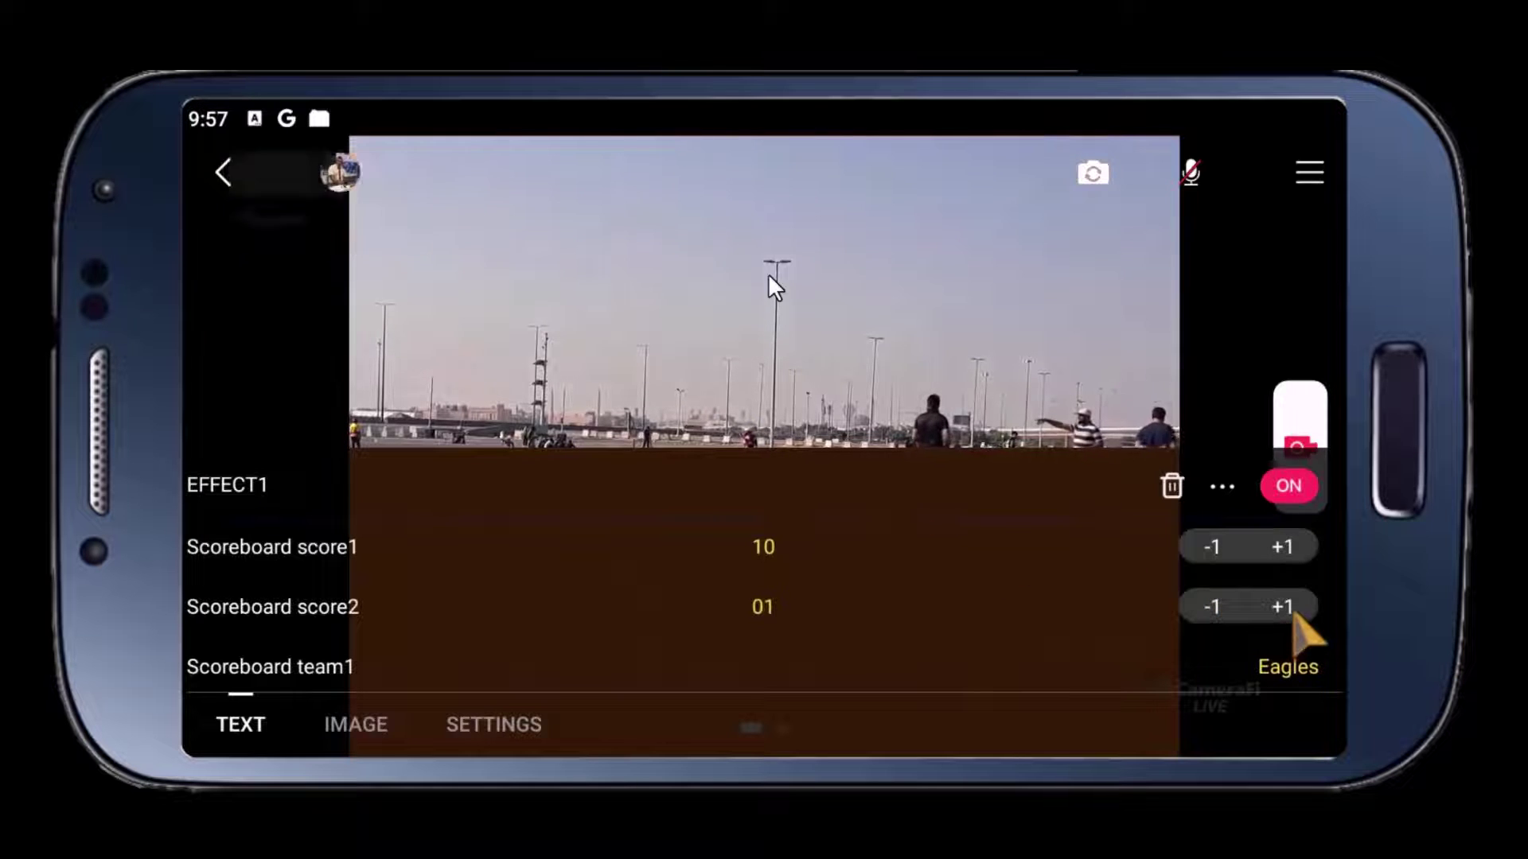
pyautogui.click(1282, 606)
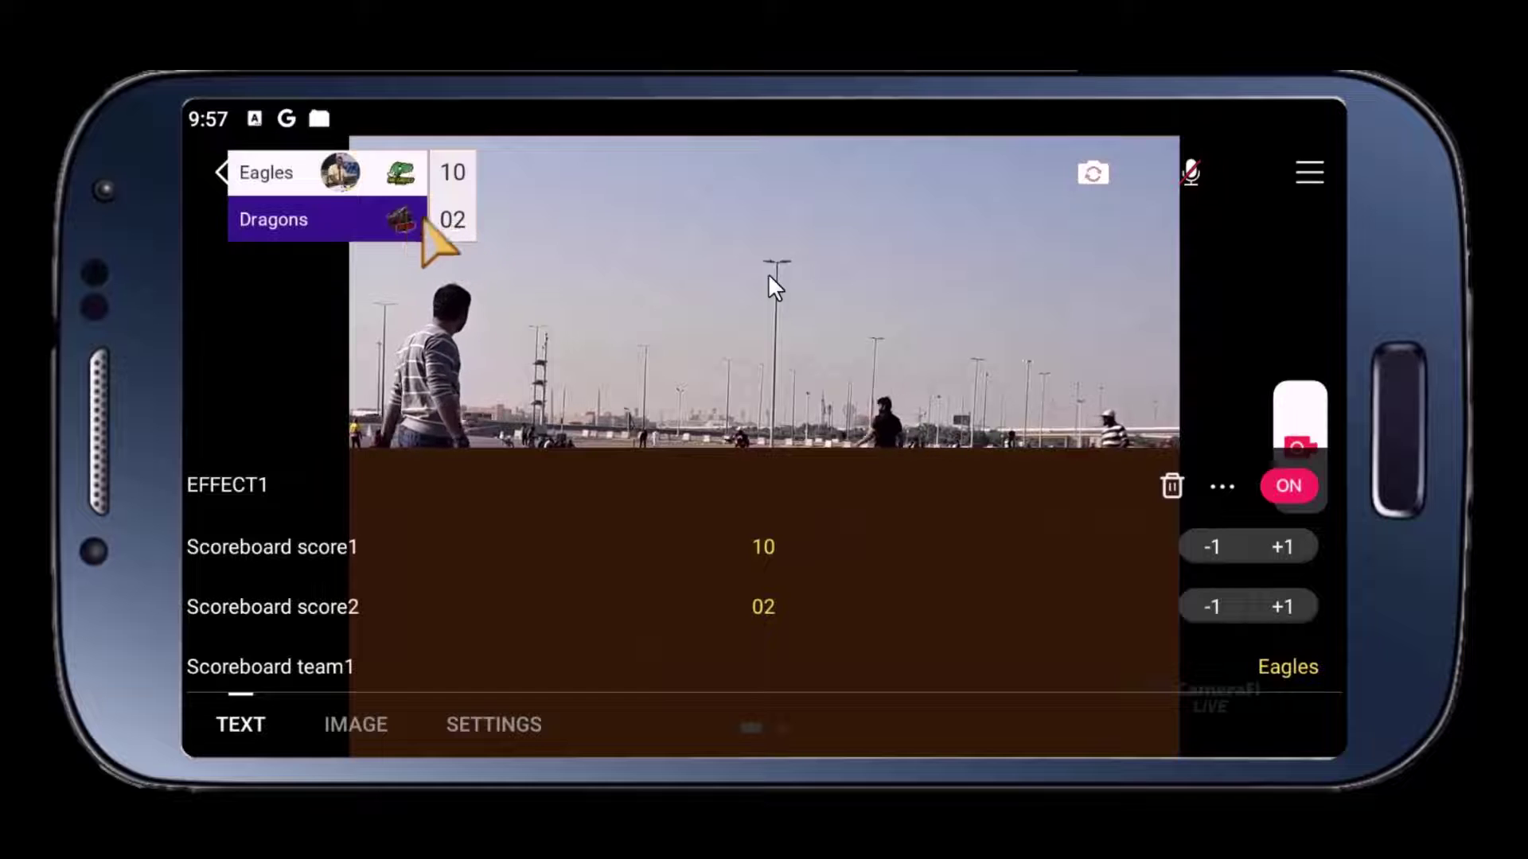
# Apply the scoreboard template overlay to the camera preview and open its EFFECT1 text fields.
pyautogui.click(1172, 485)
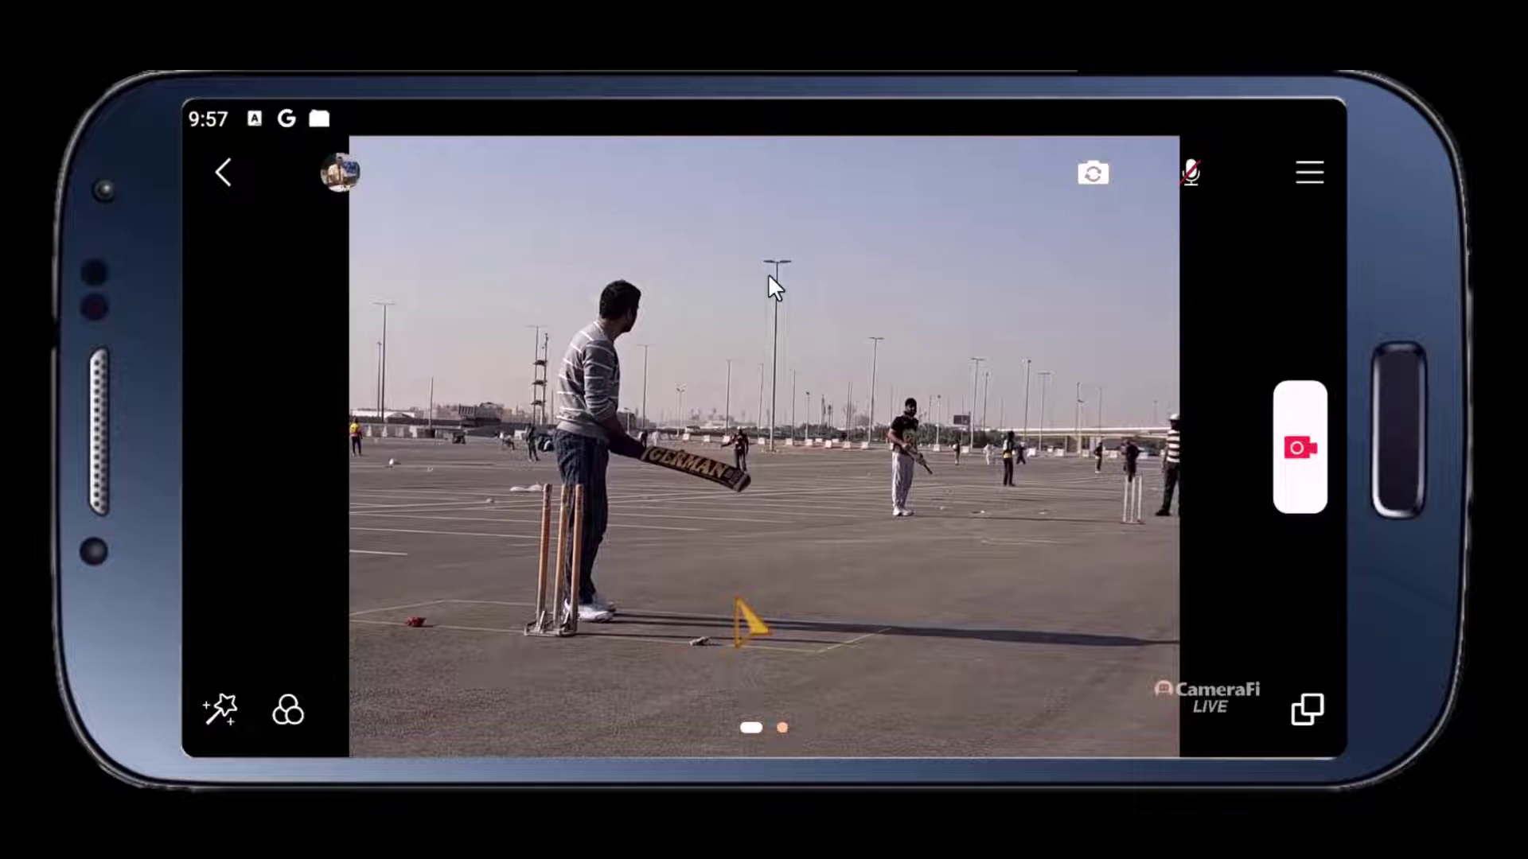
pyautogui.click(220, 708)
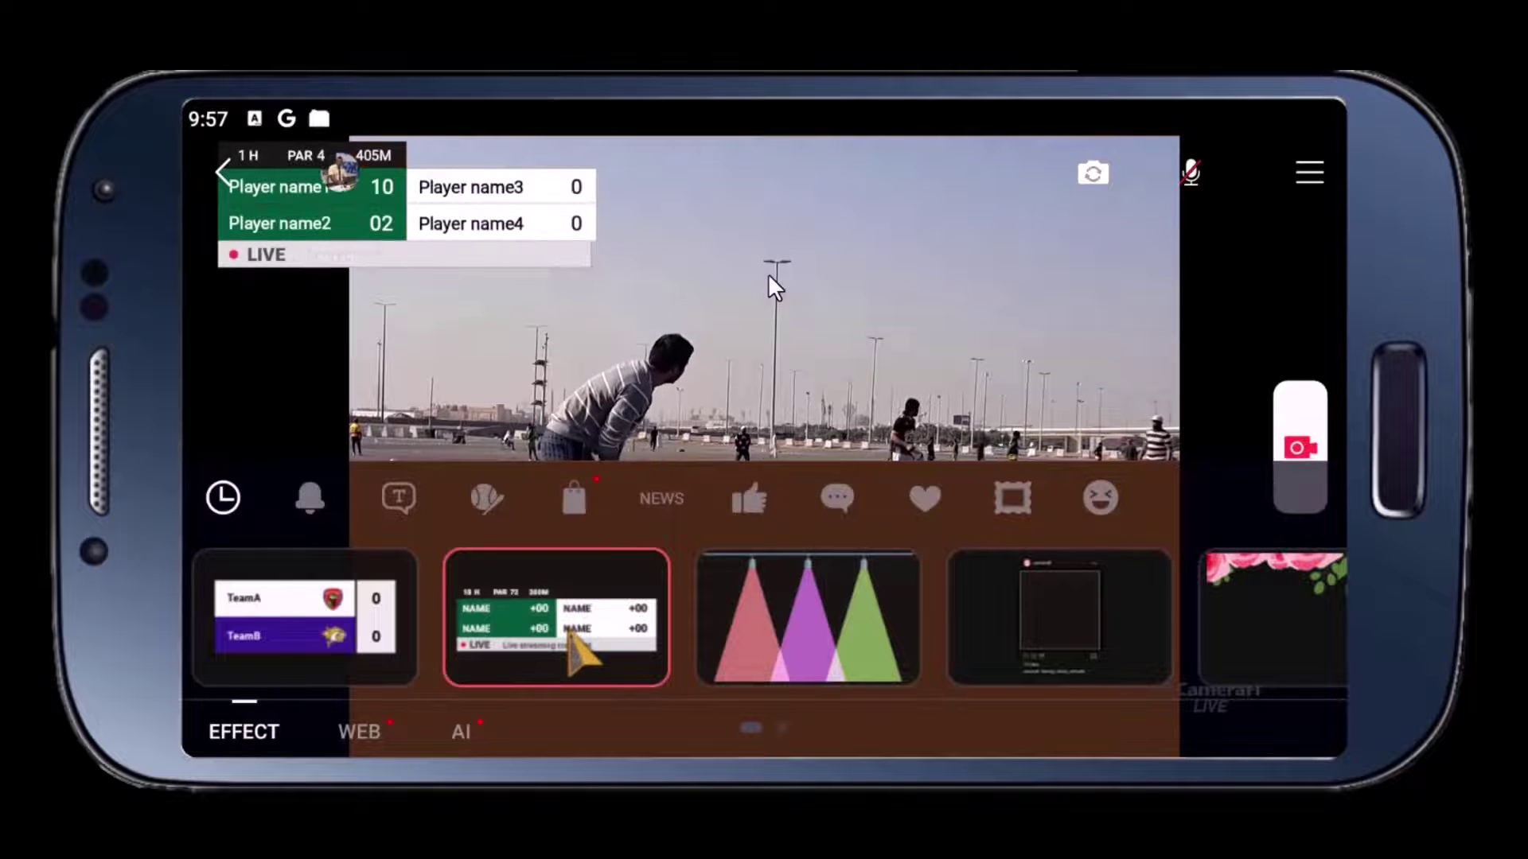
pyautogui.click(613, 422)
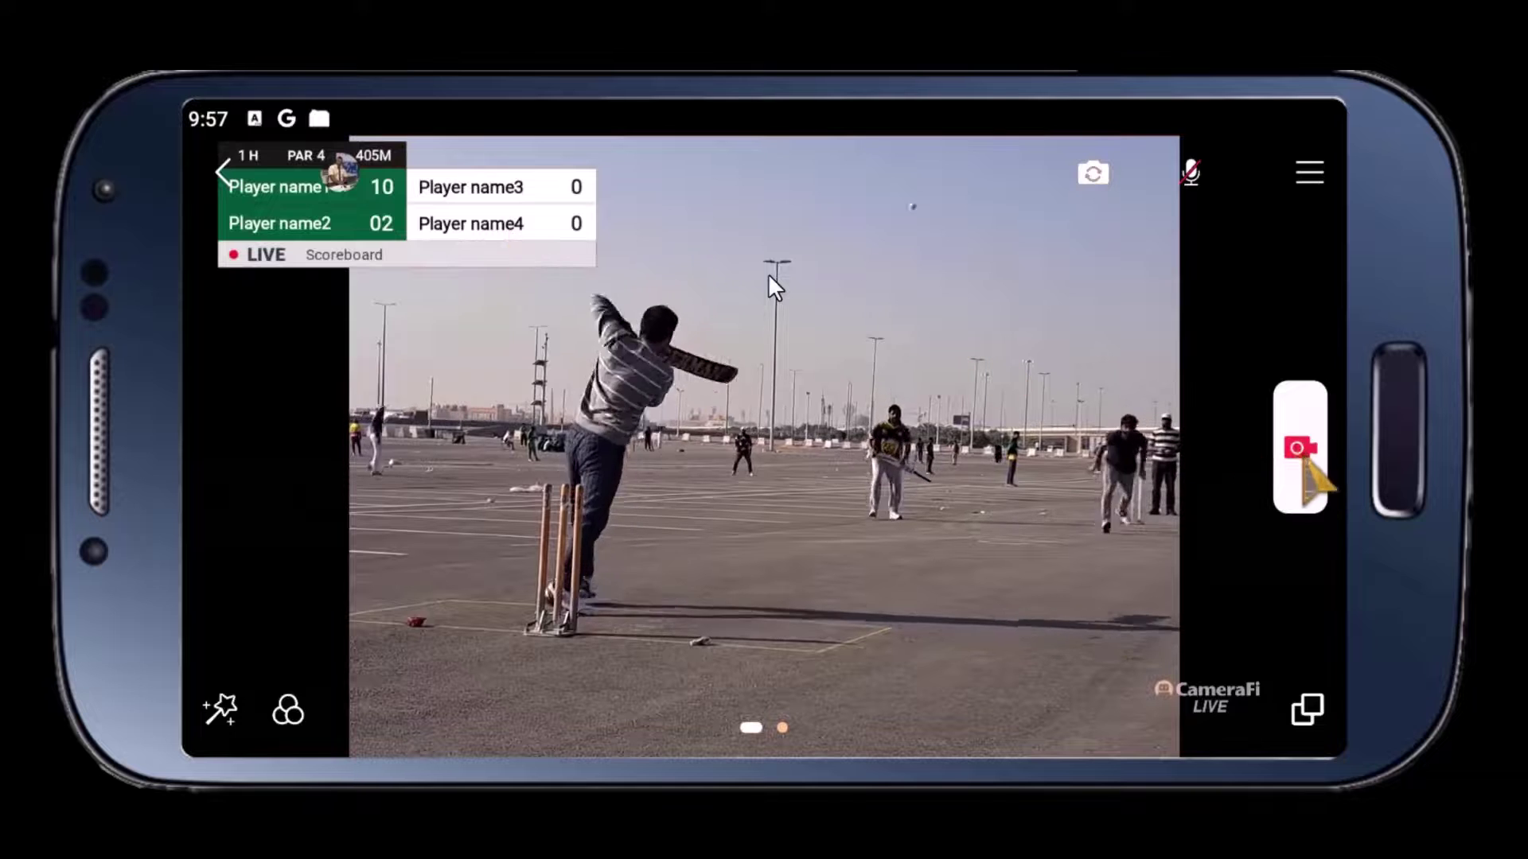
pyautogui.click(453, 215)
# Change the scoreboard's Distance value from 405M to '10 Overs'.
pyautogui.scroll(-5, 628, 641)
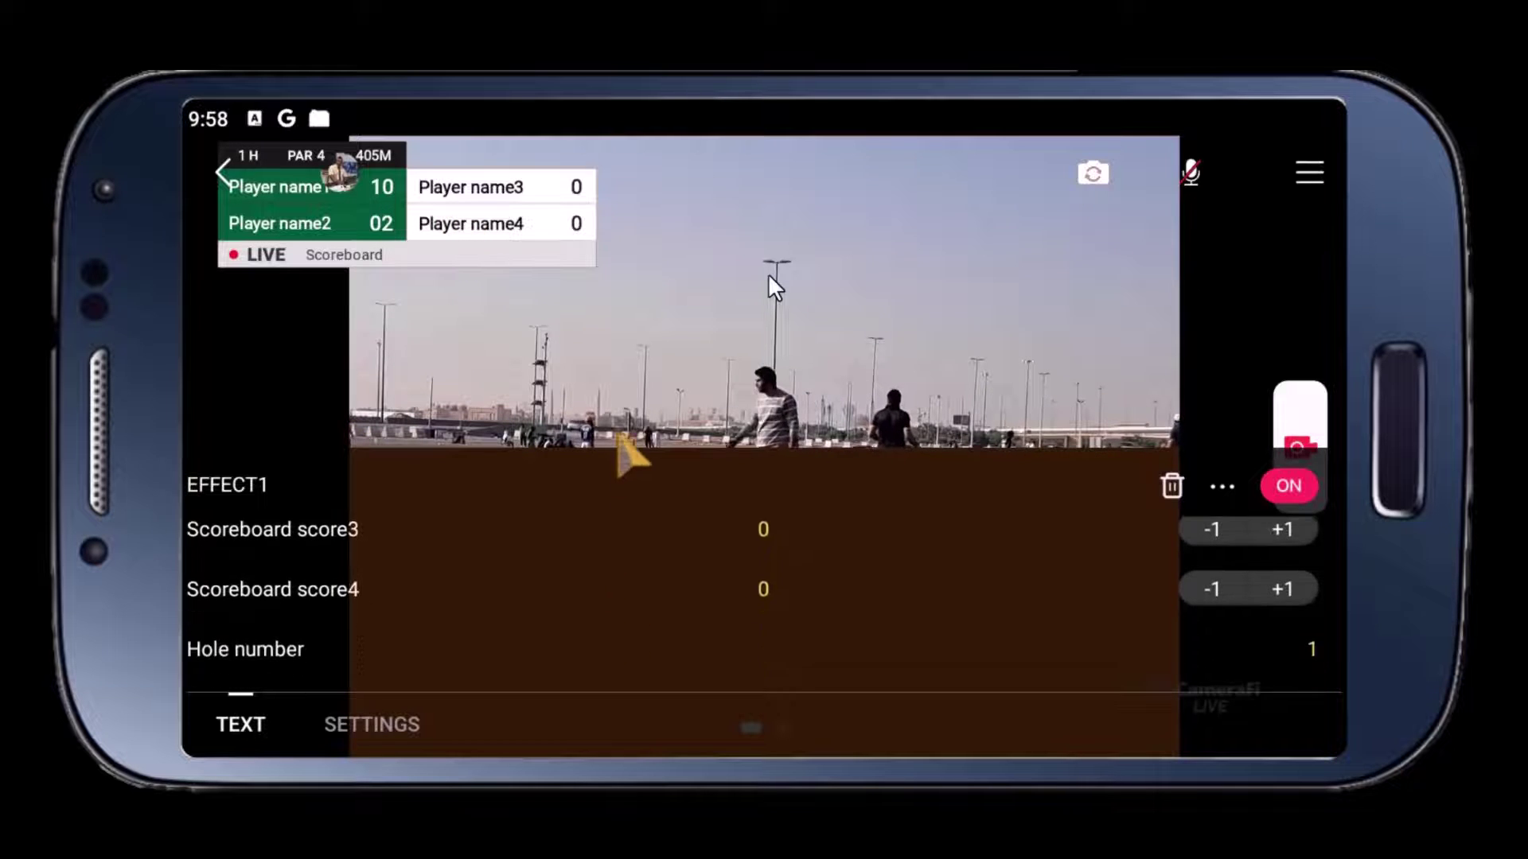
pyautogui.scroll(-2, 683, 580)
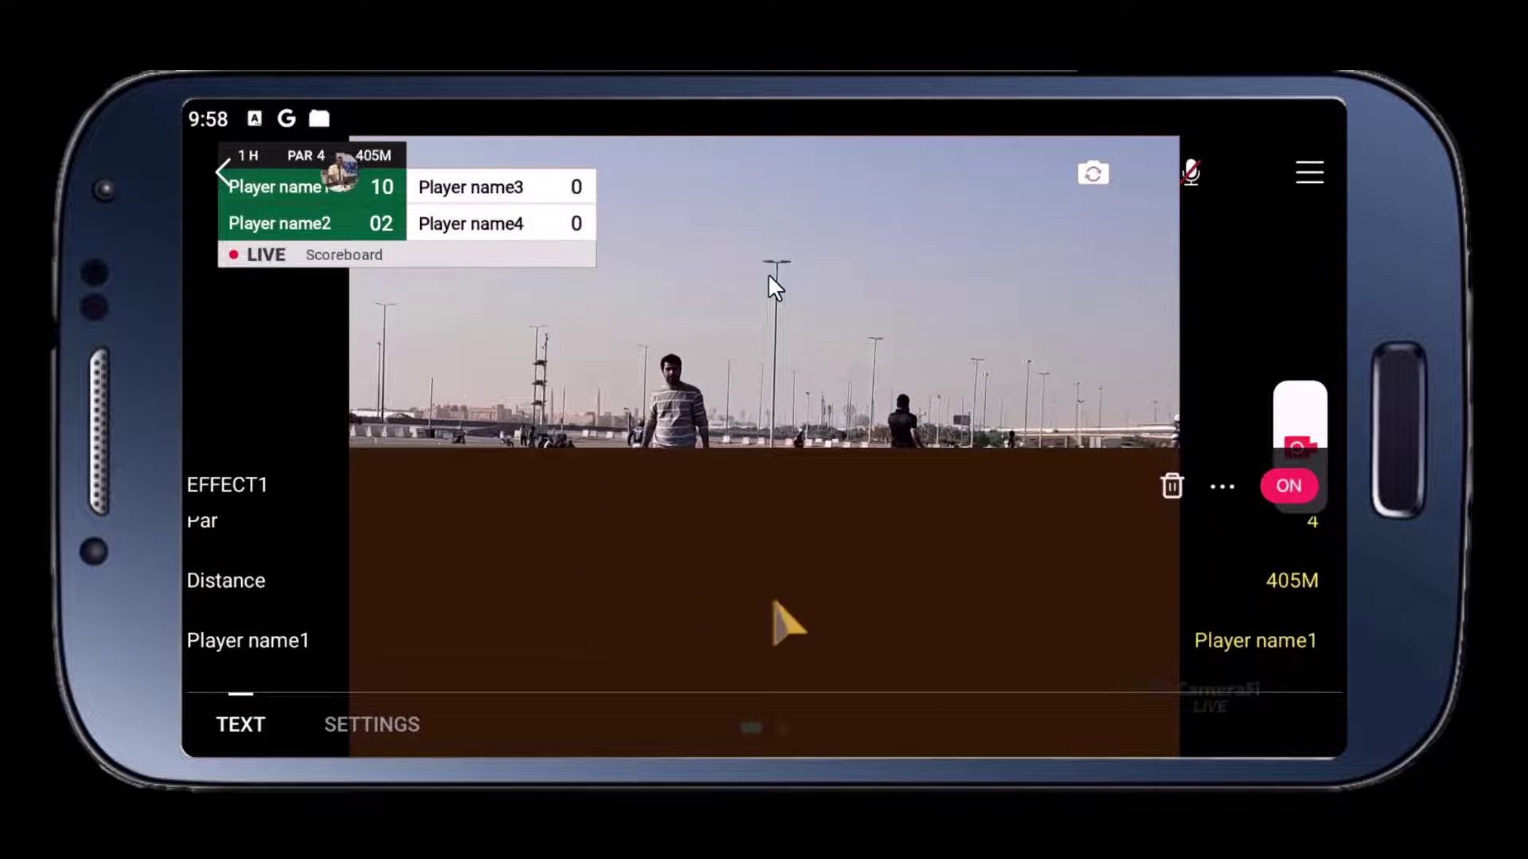
pyautogui.click(1281, 596)
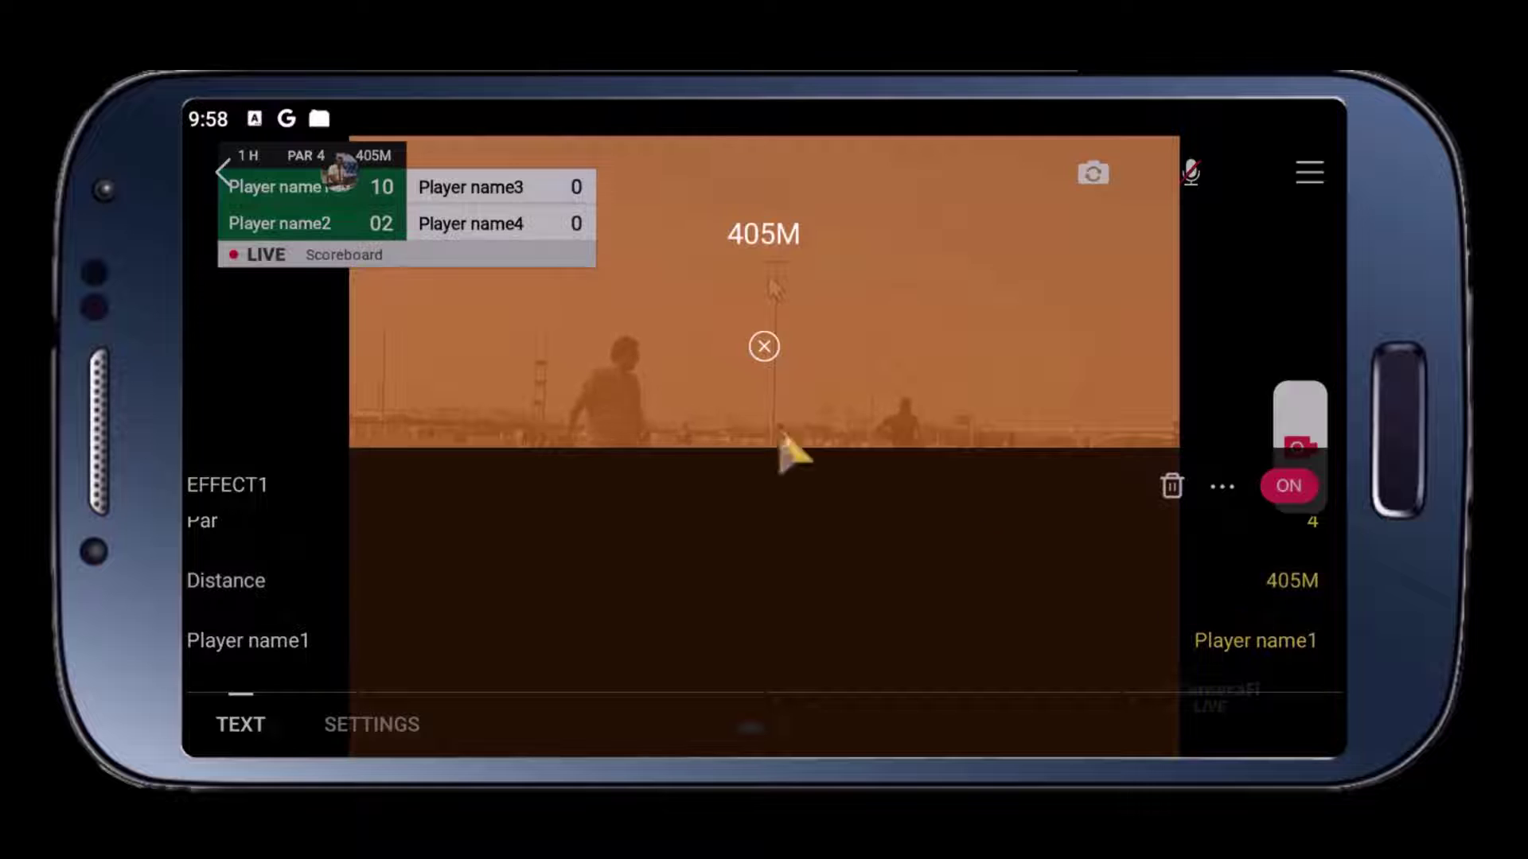
pyautogui.click(789, 247)
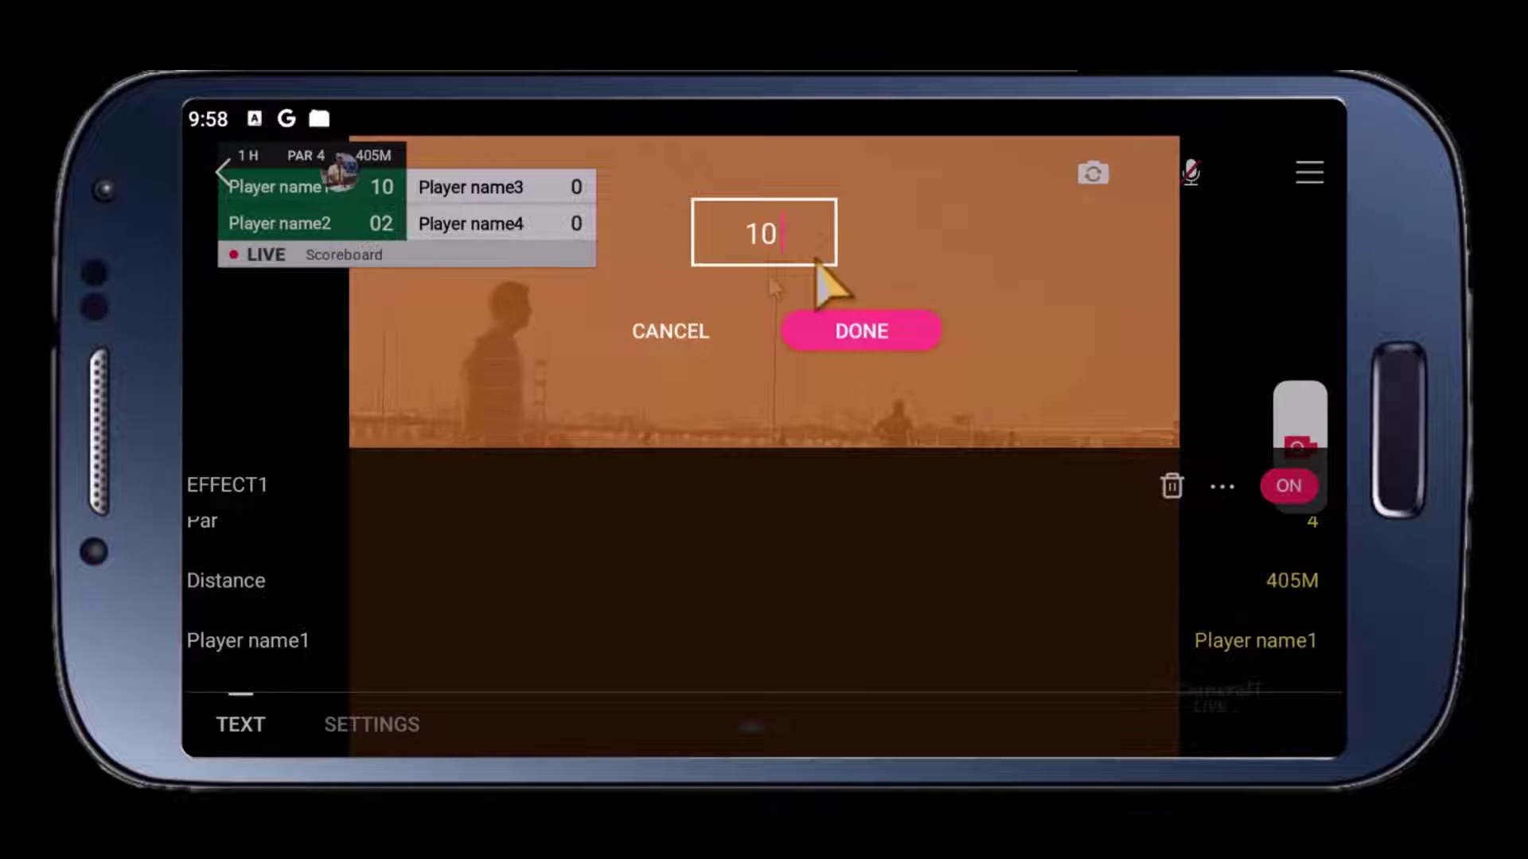
pyautogui.write('Oves')
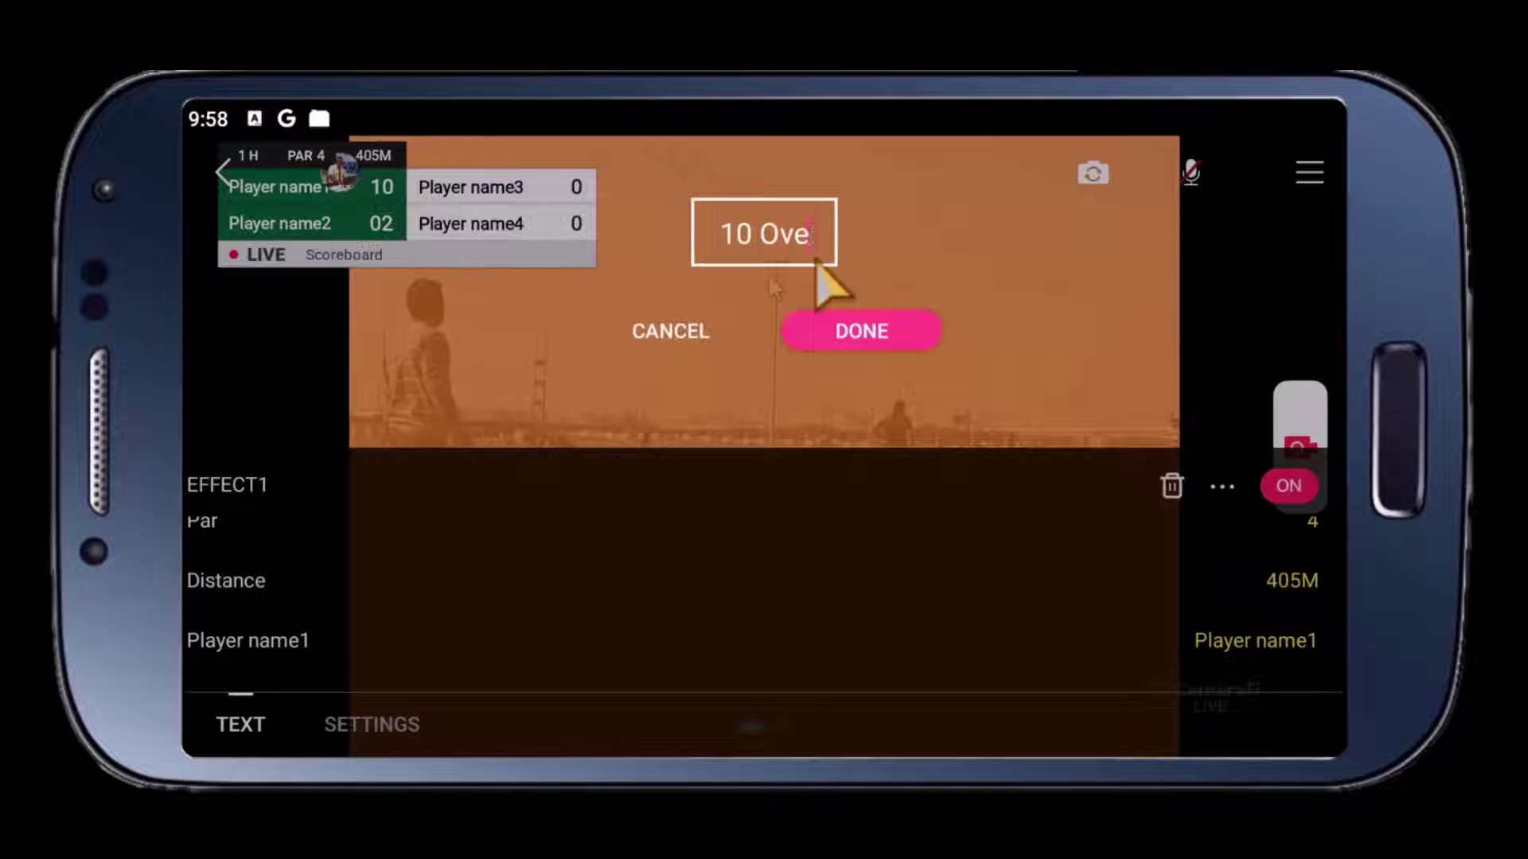
pyautogui.click(847, 336)
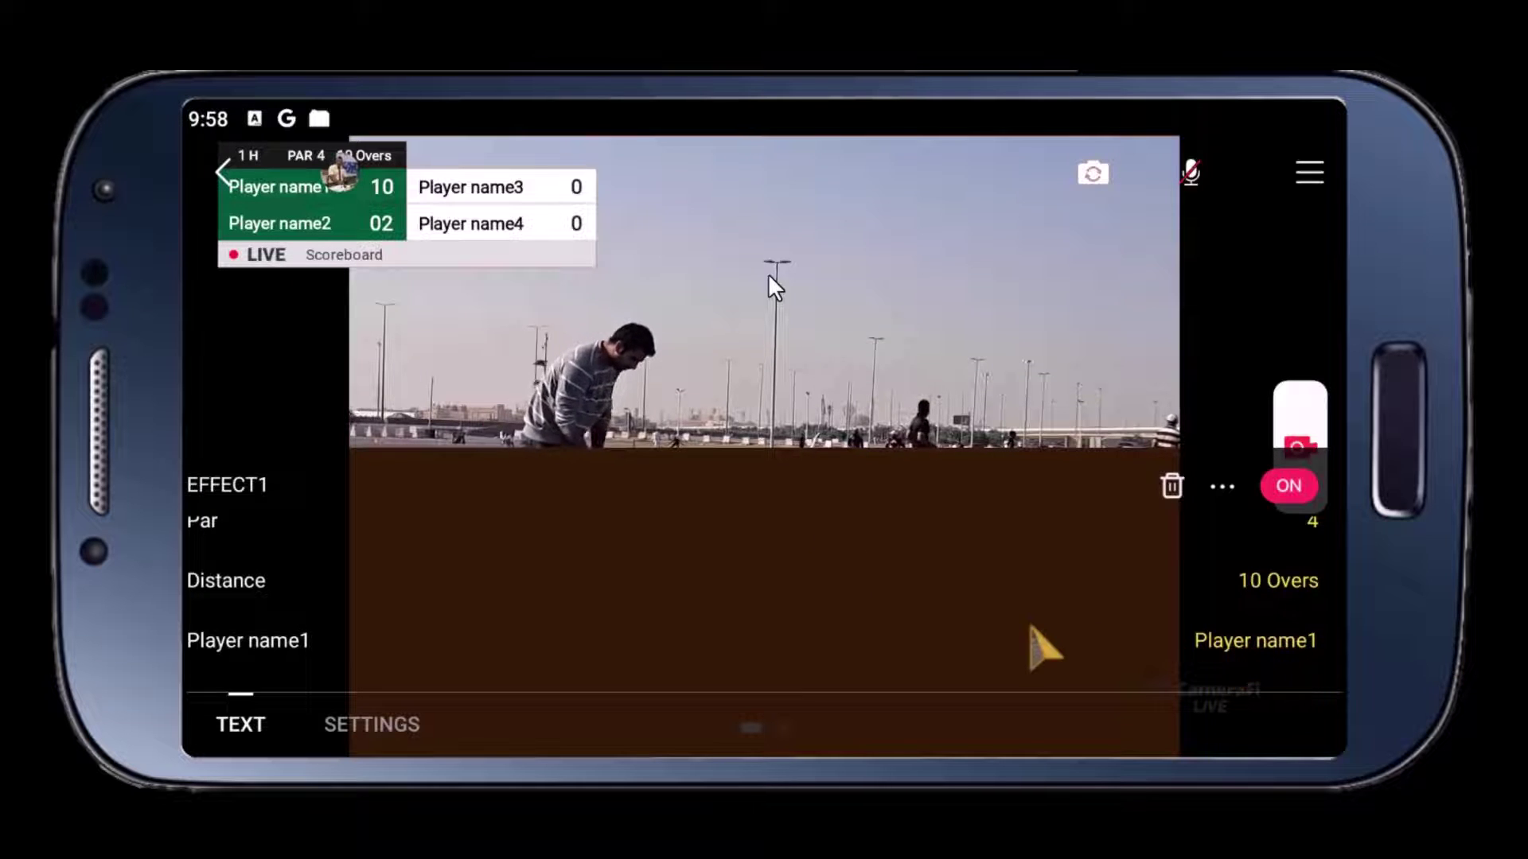
pyautogui.scroll(-2, 1030, 626)
# Rename Player name1 to 'Eagles' and Player name2 to 'Dragons'.
pyautogui.click(1231, 561)
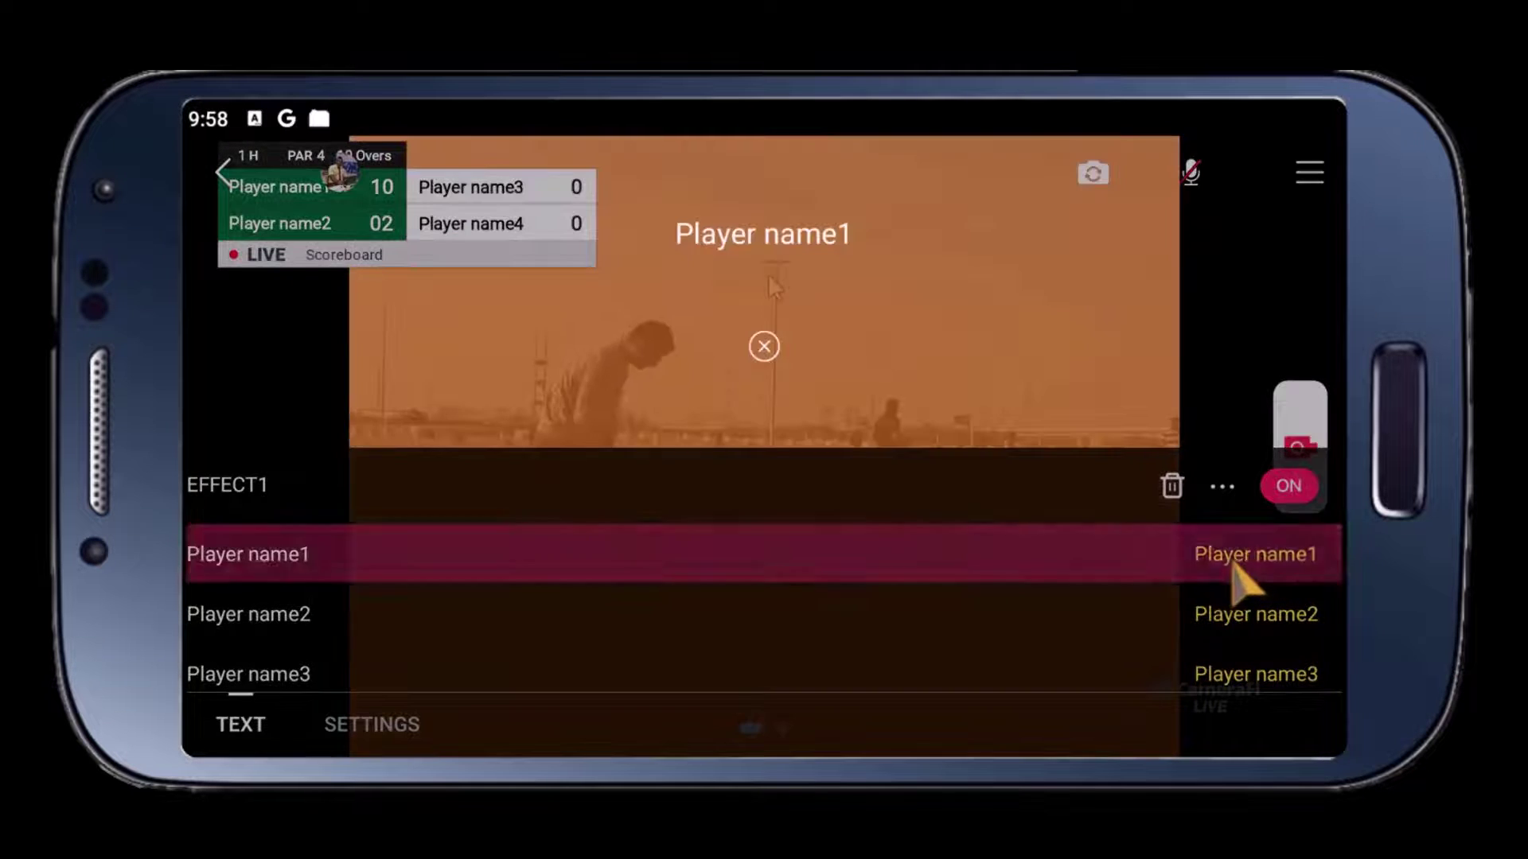
pyautogui.click(759, 244)
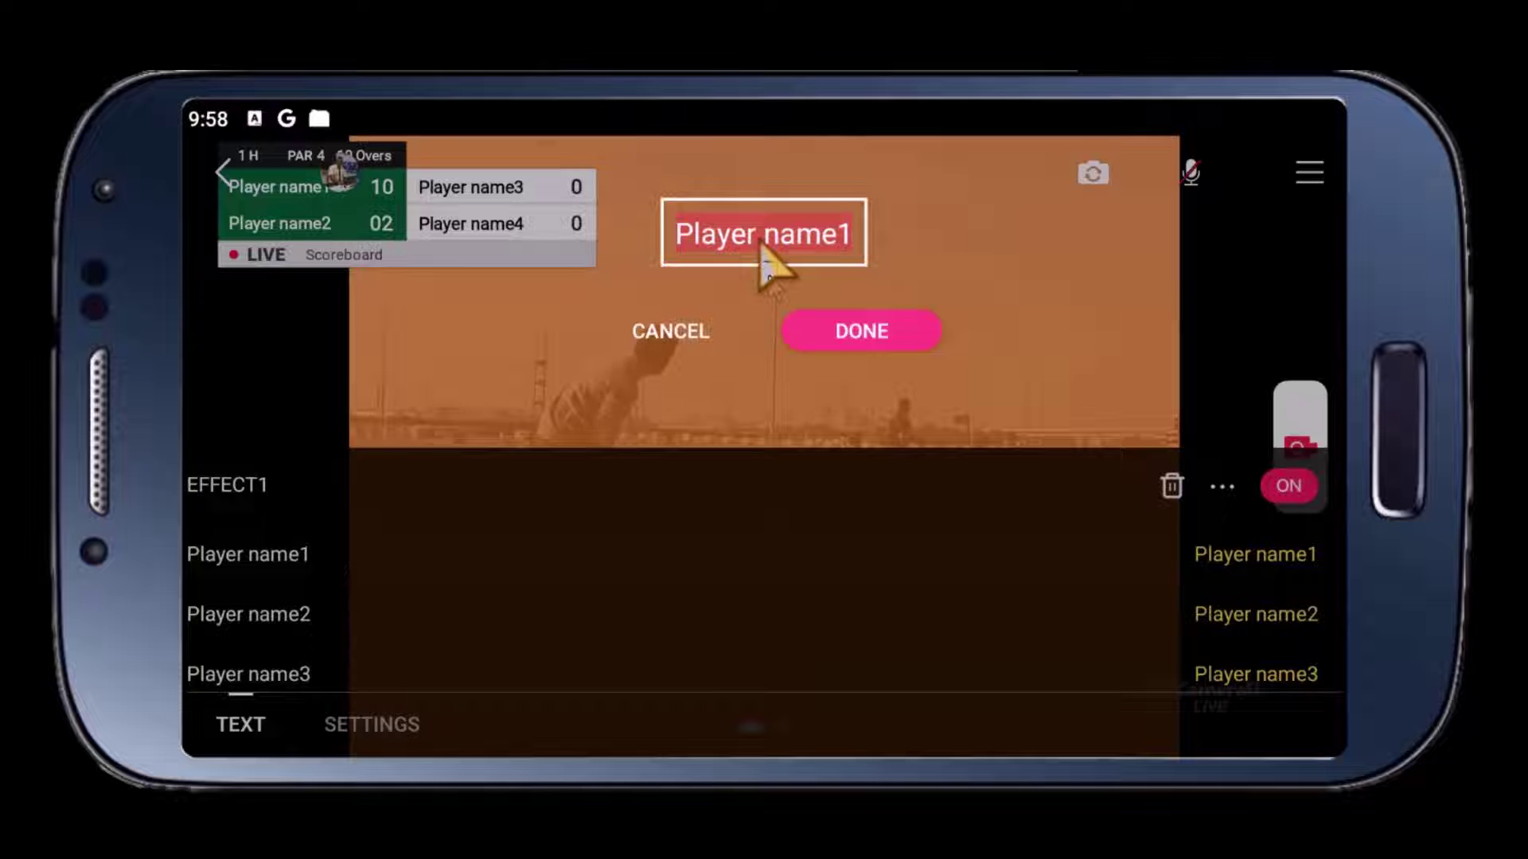
pyautogui.write('Eagles')
pyautogui.click(862, 331)
pyautogui.click(1259, 617)
pyautogui.click(863, 241)
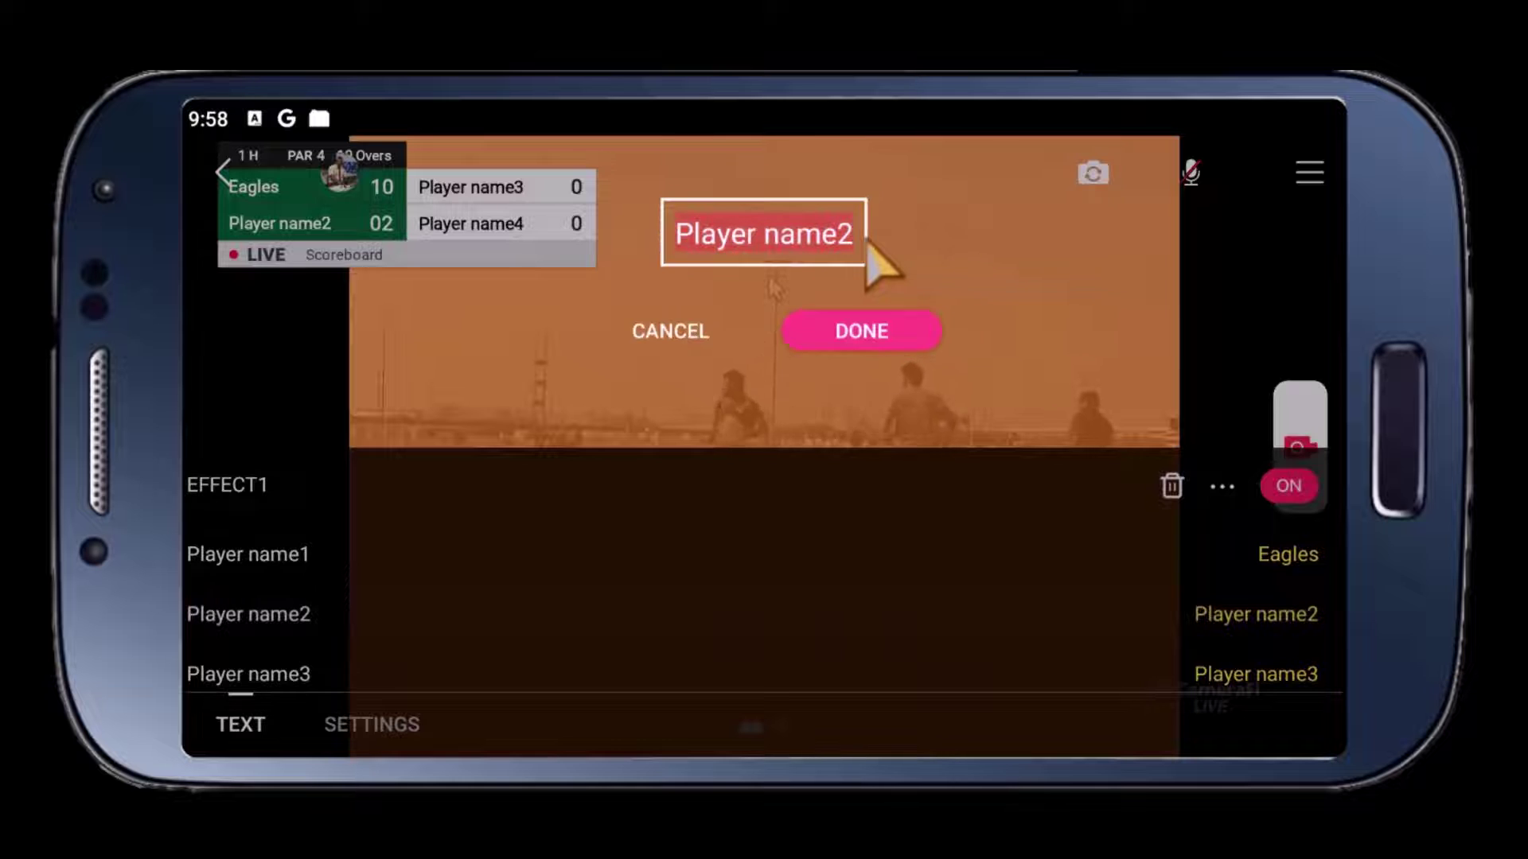
pyautogui.write('Dragons')
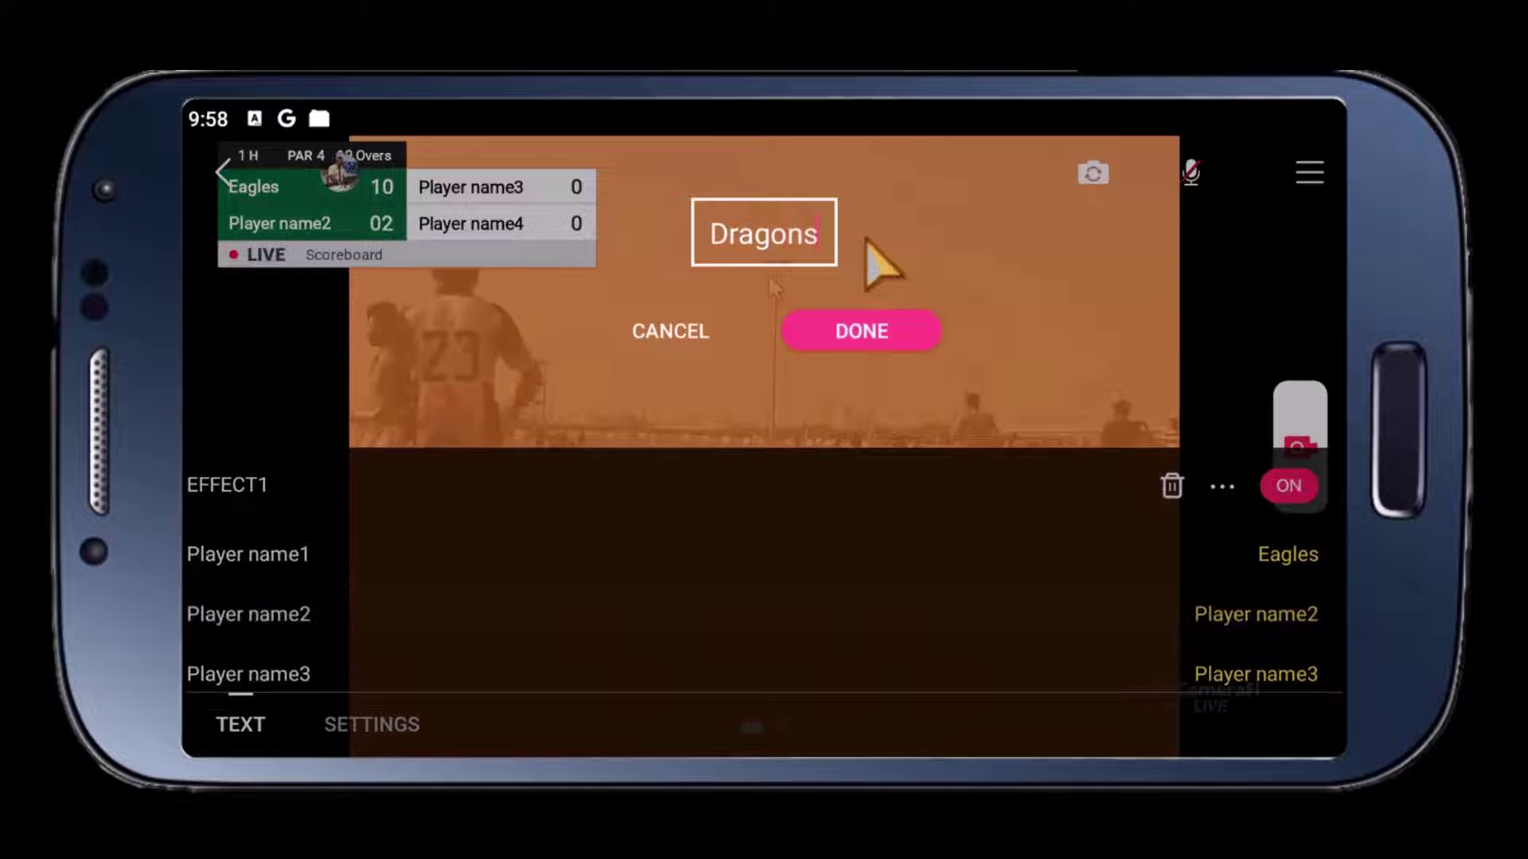
pyautogui.click(873, 335)
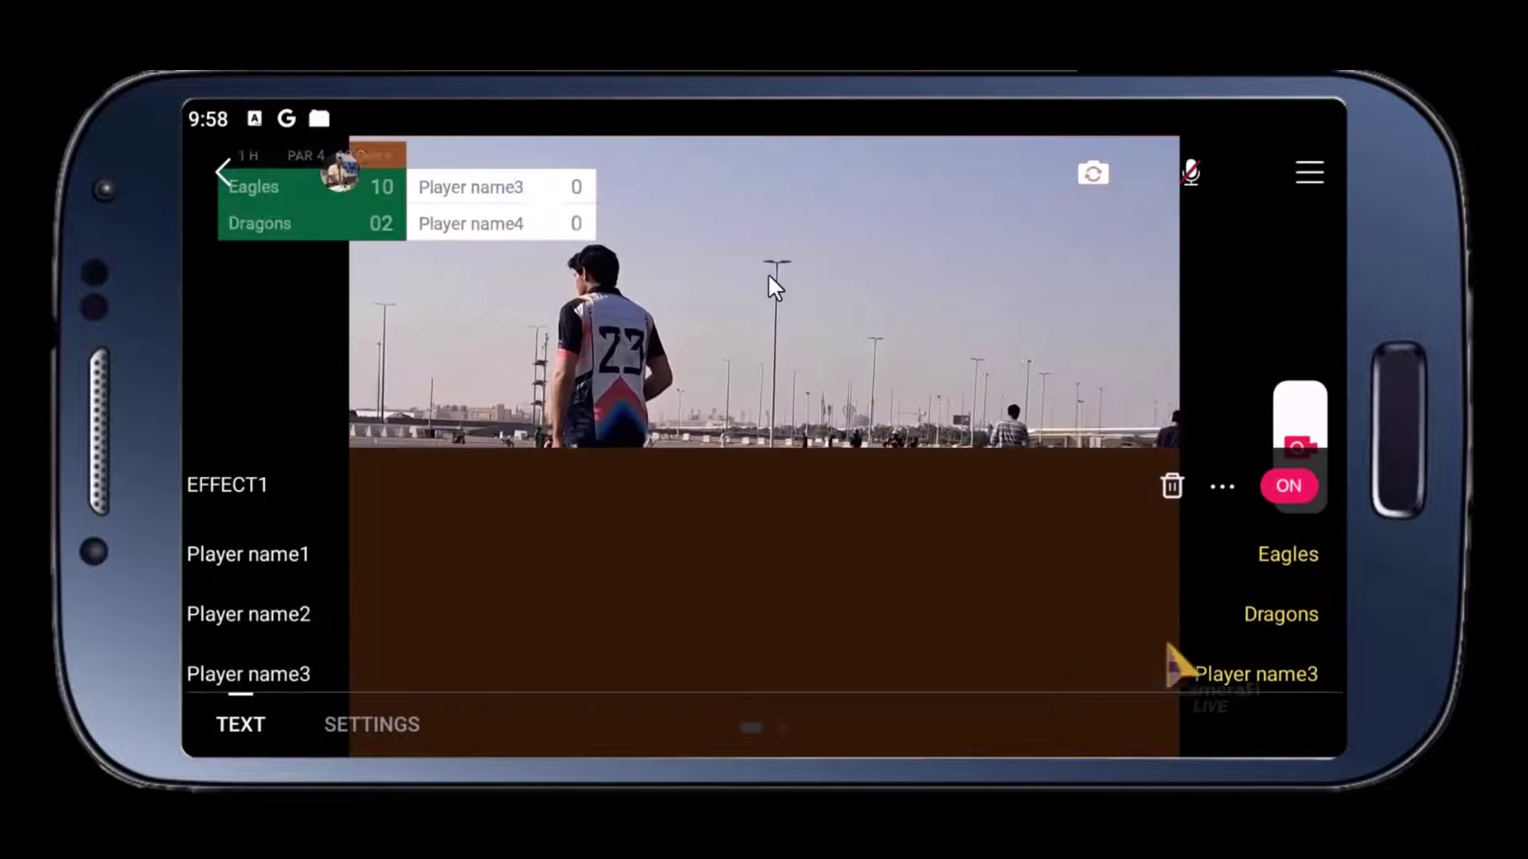
# Rename Player name3 to 'Overs' and Player name4 to 'Wickets'.
pyautogui.scroll(-1, 1273, 628)
pyautogui.click(1257, 599)
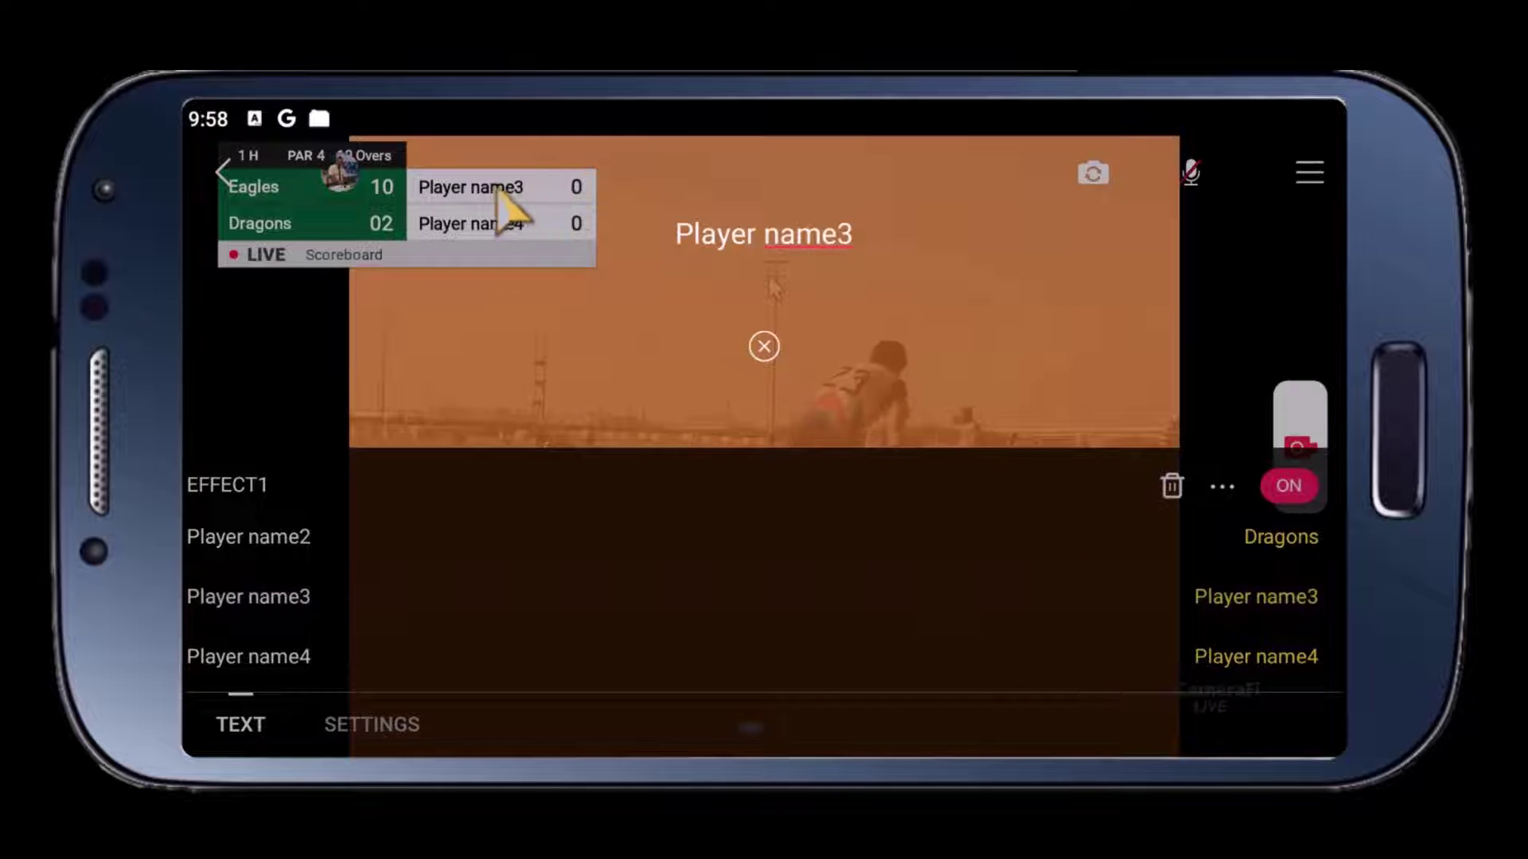
pyautogui.click(837, 243)
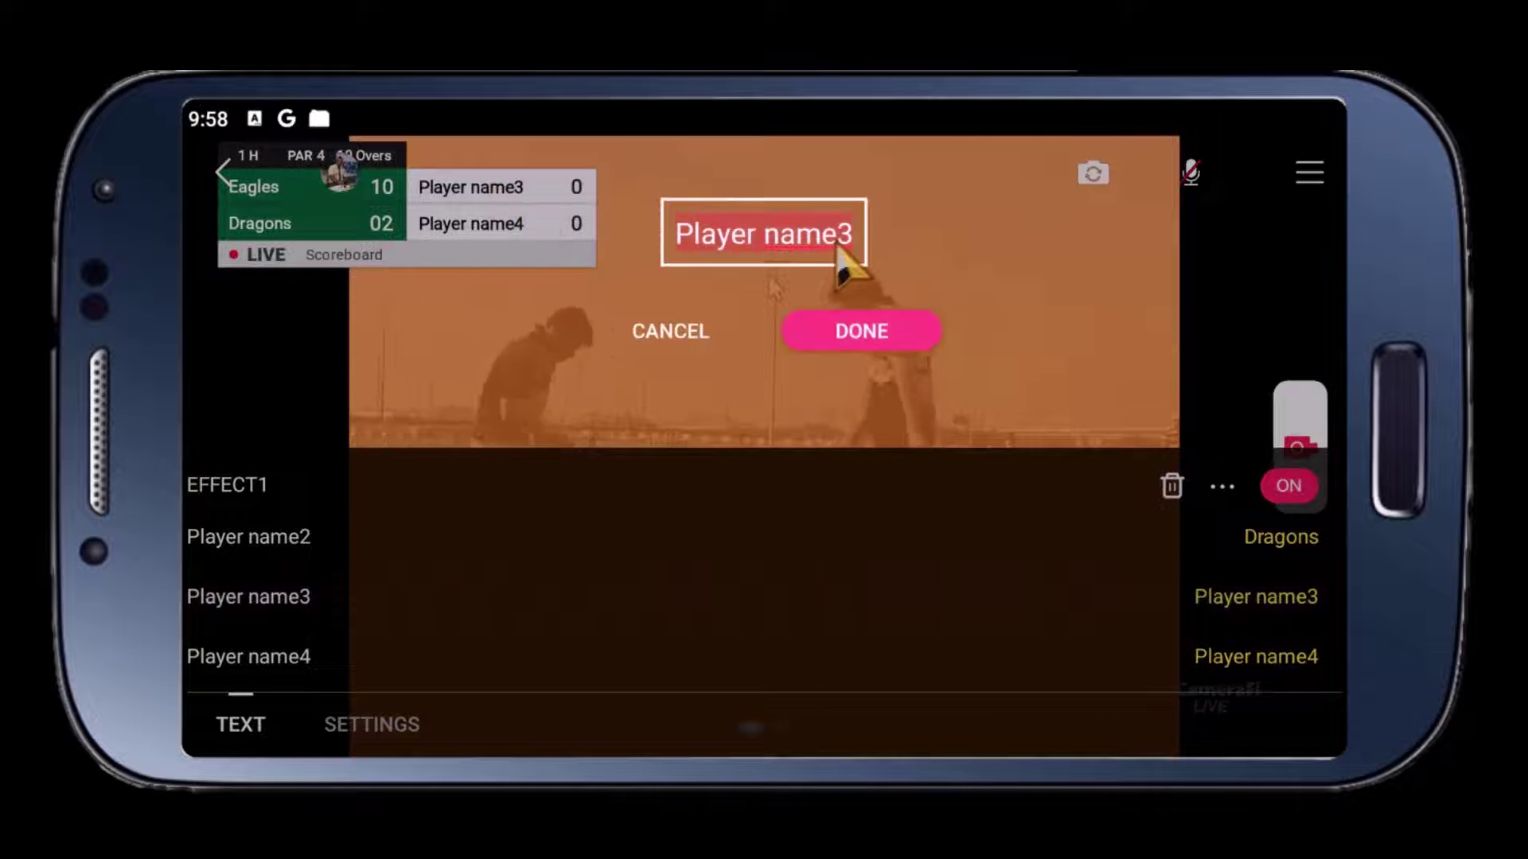
pyautogui.write('Overs')
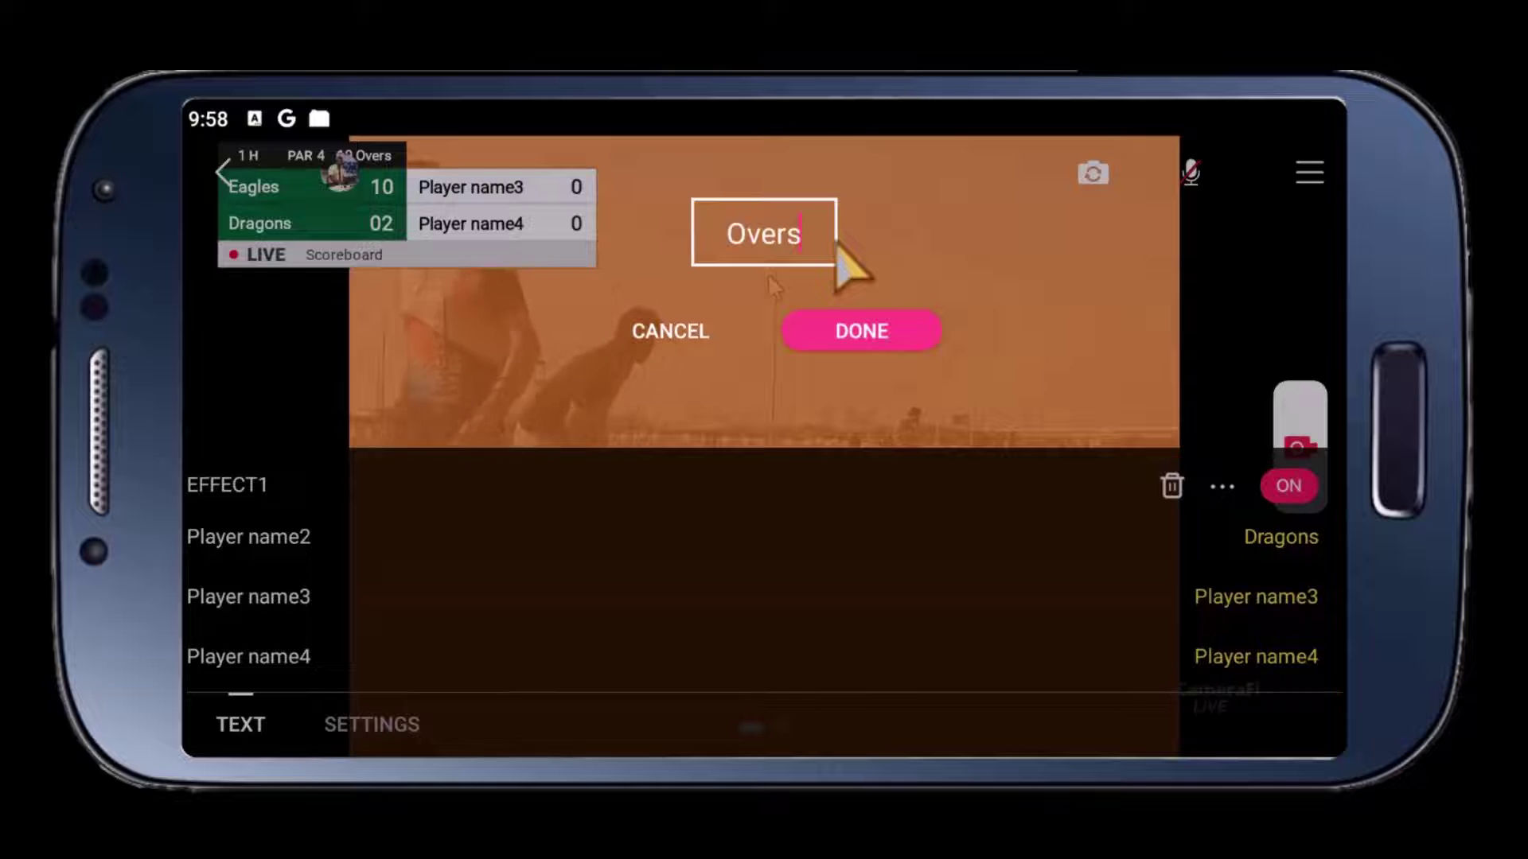
pyautogui.click(860, 333)
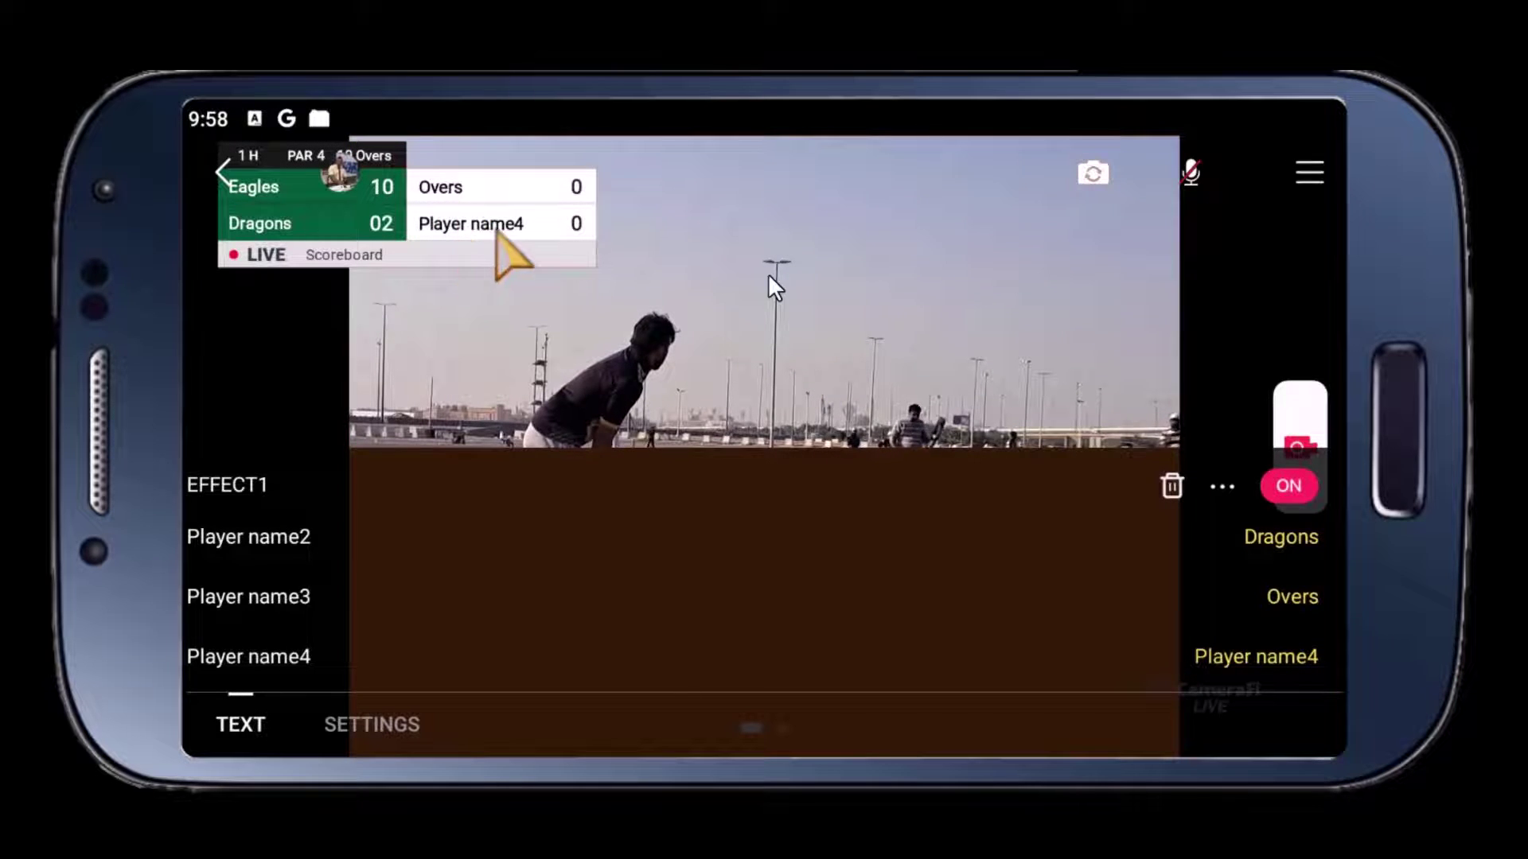
pyautogui.click(1249, 656)
pyautogui.click(766, 235)
pyautogui.write('Wickets')
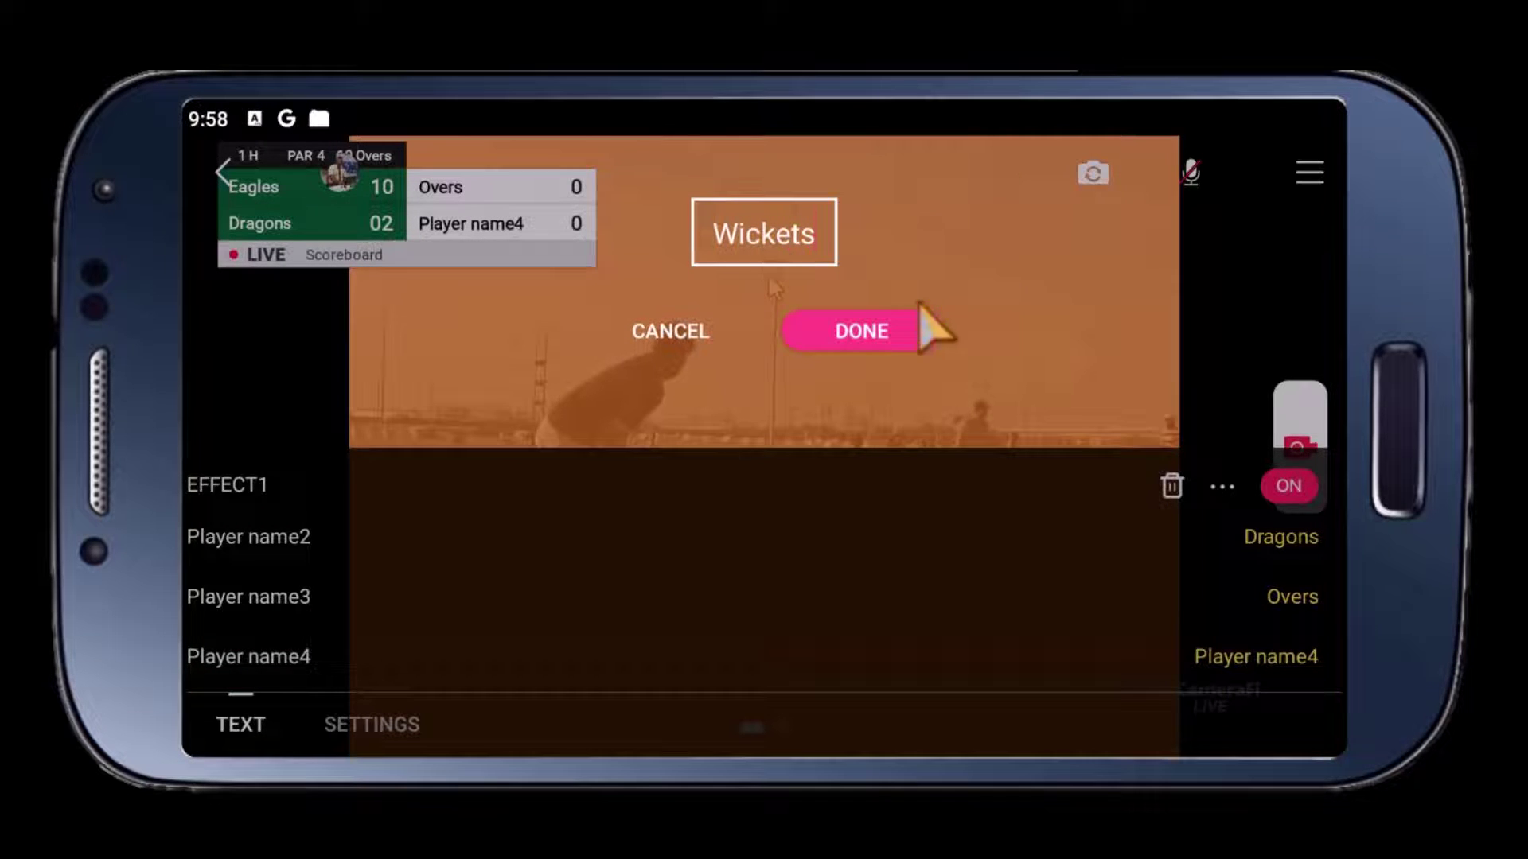
pyautogui.click(914, 330)
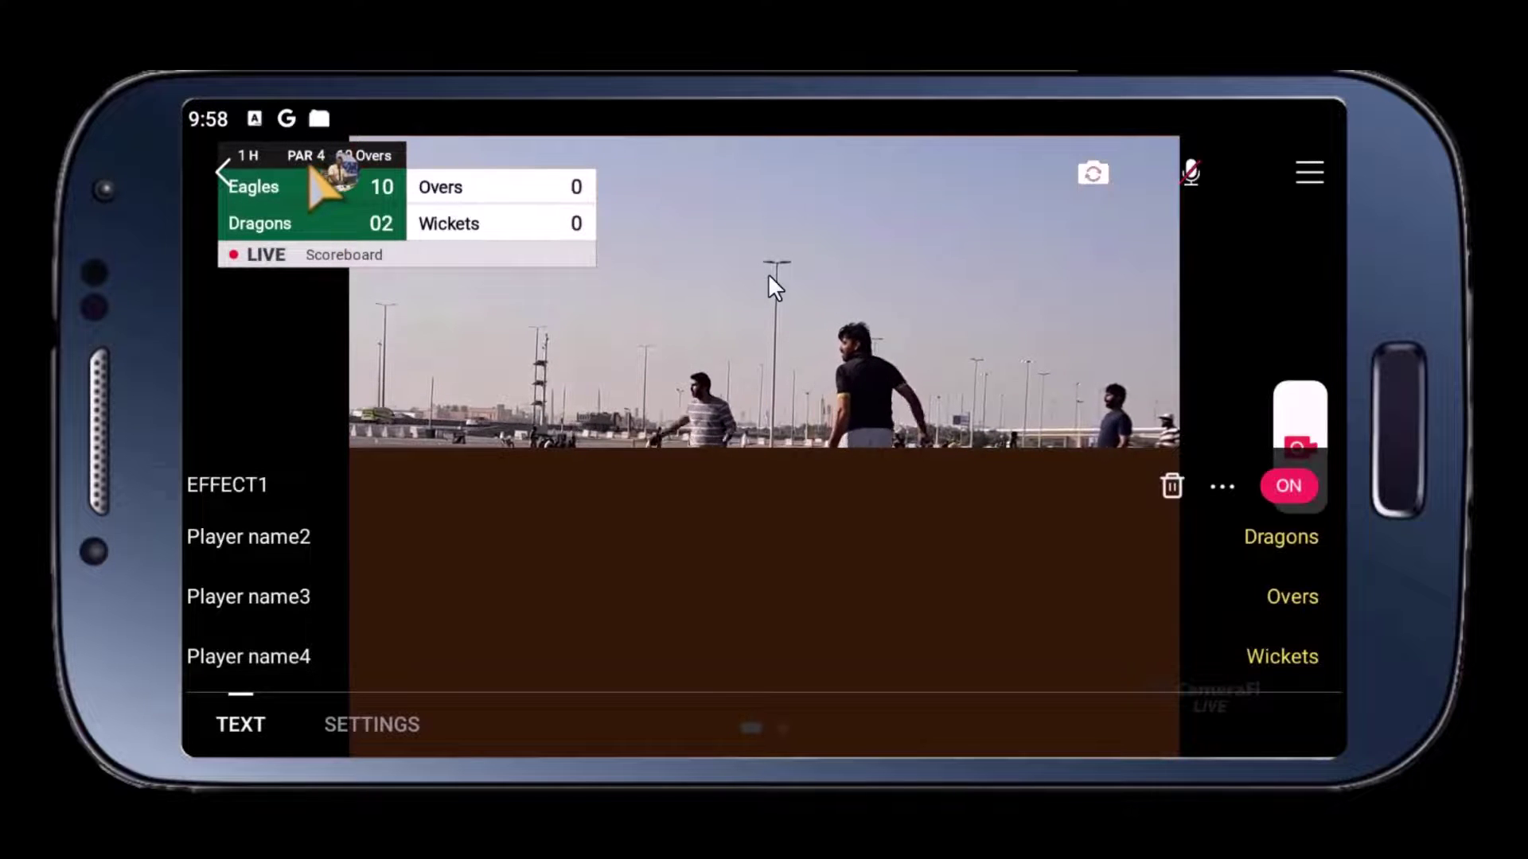
# Set the Scoreboard info caption to 'Eagles Vs Dragons'.
pyautogui.scroll(-1, 660, 577)
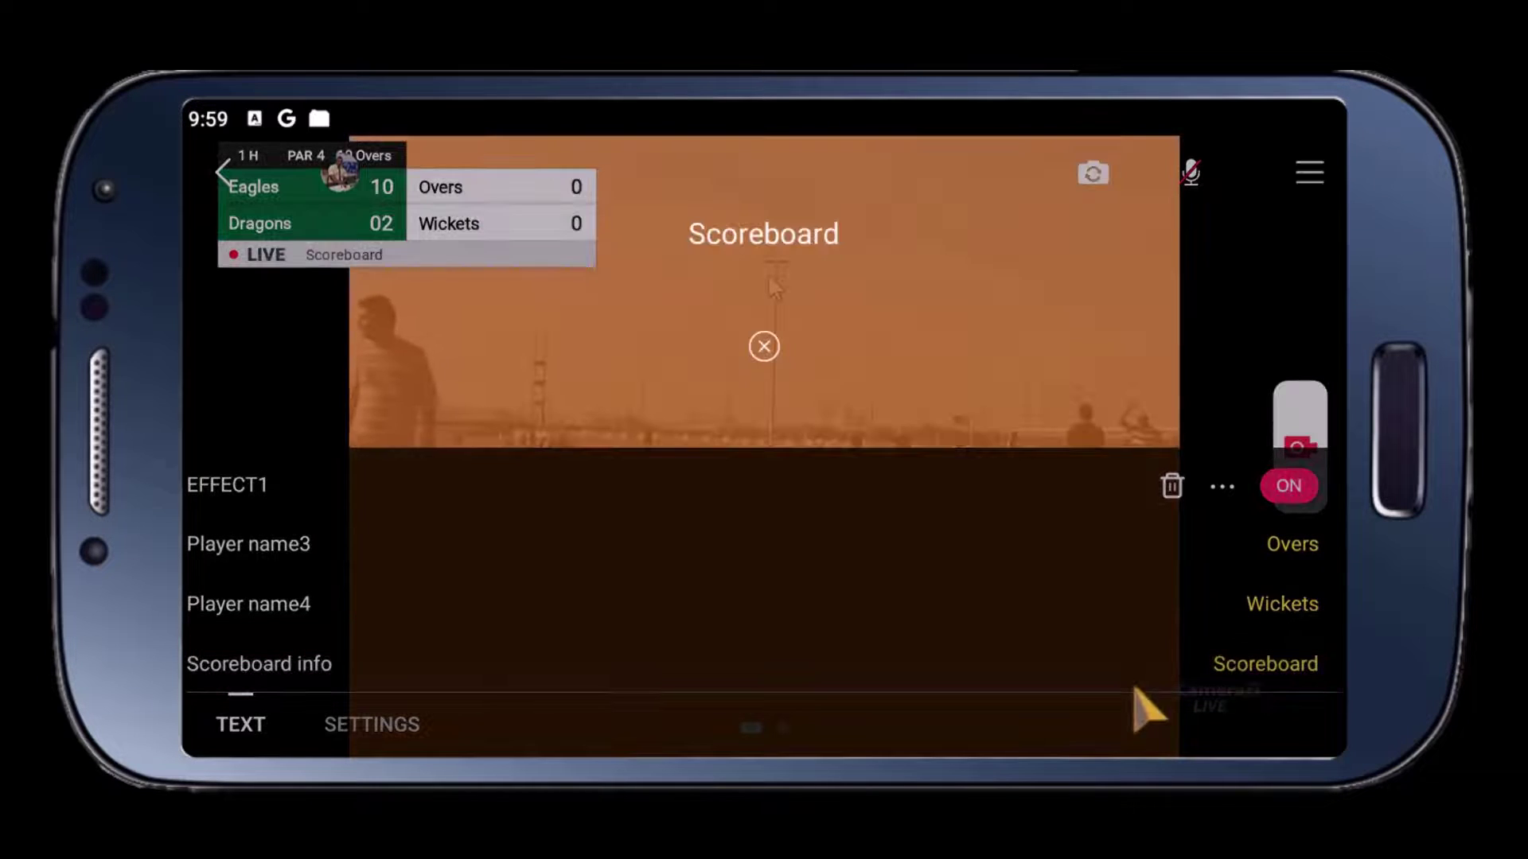
pyautogui.click(763, 235)
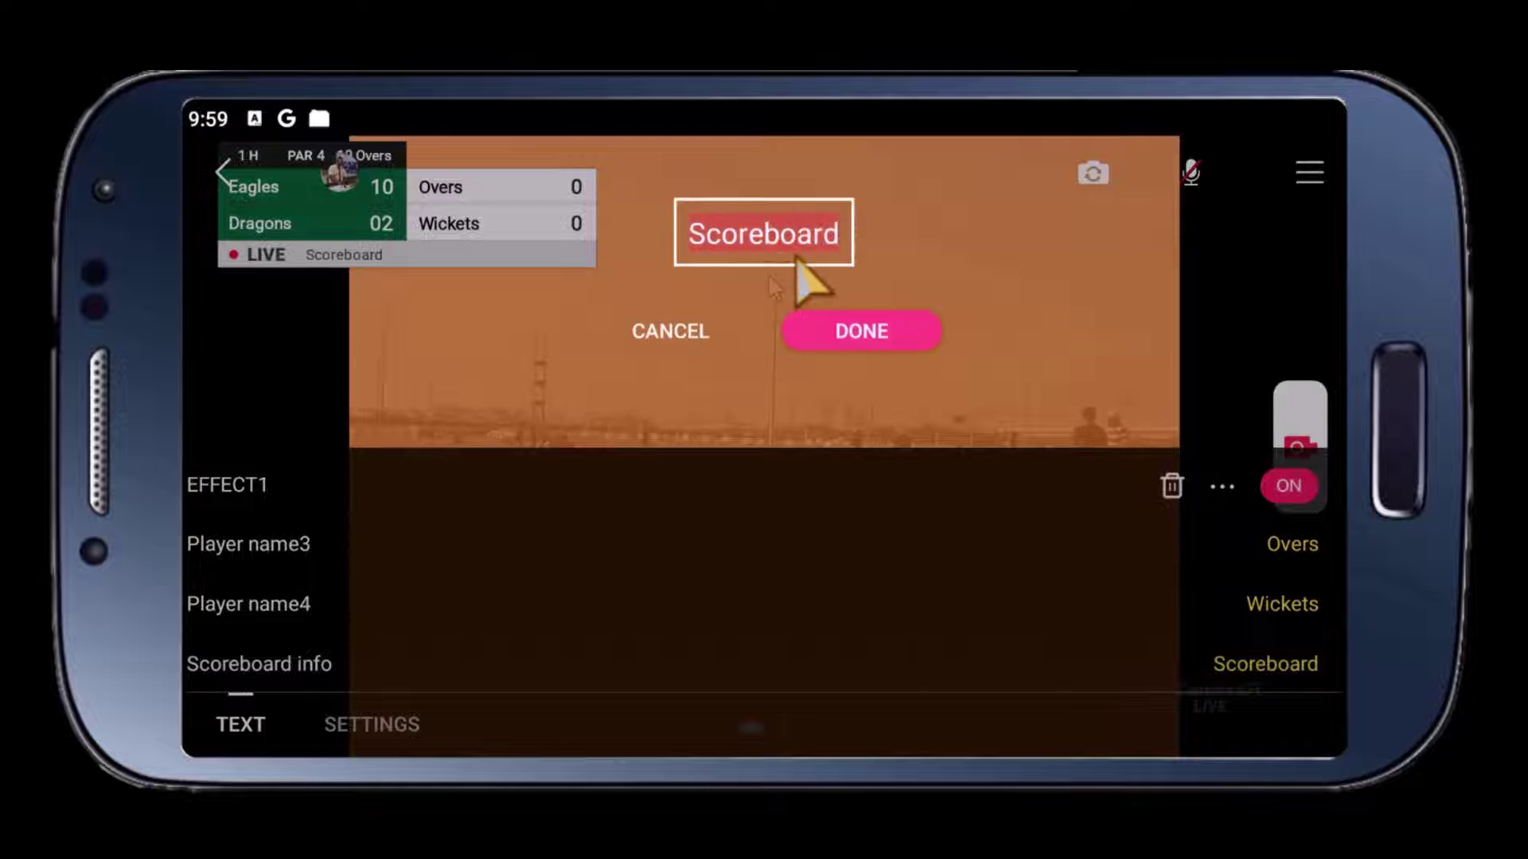
pyautogui.write('Eagles Vs')
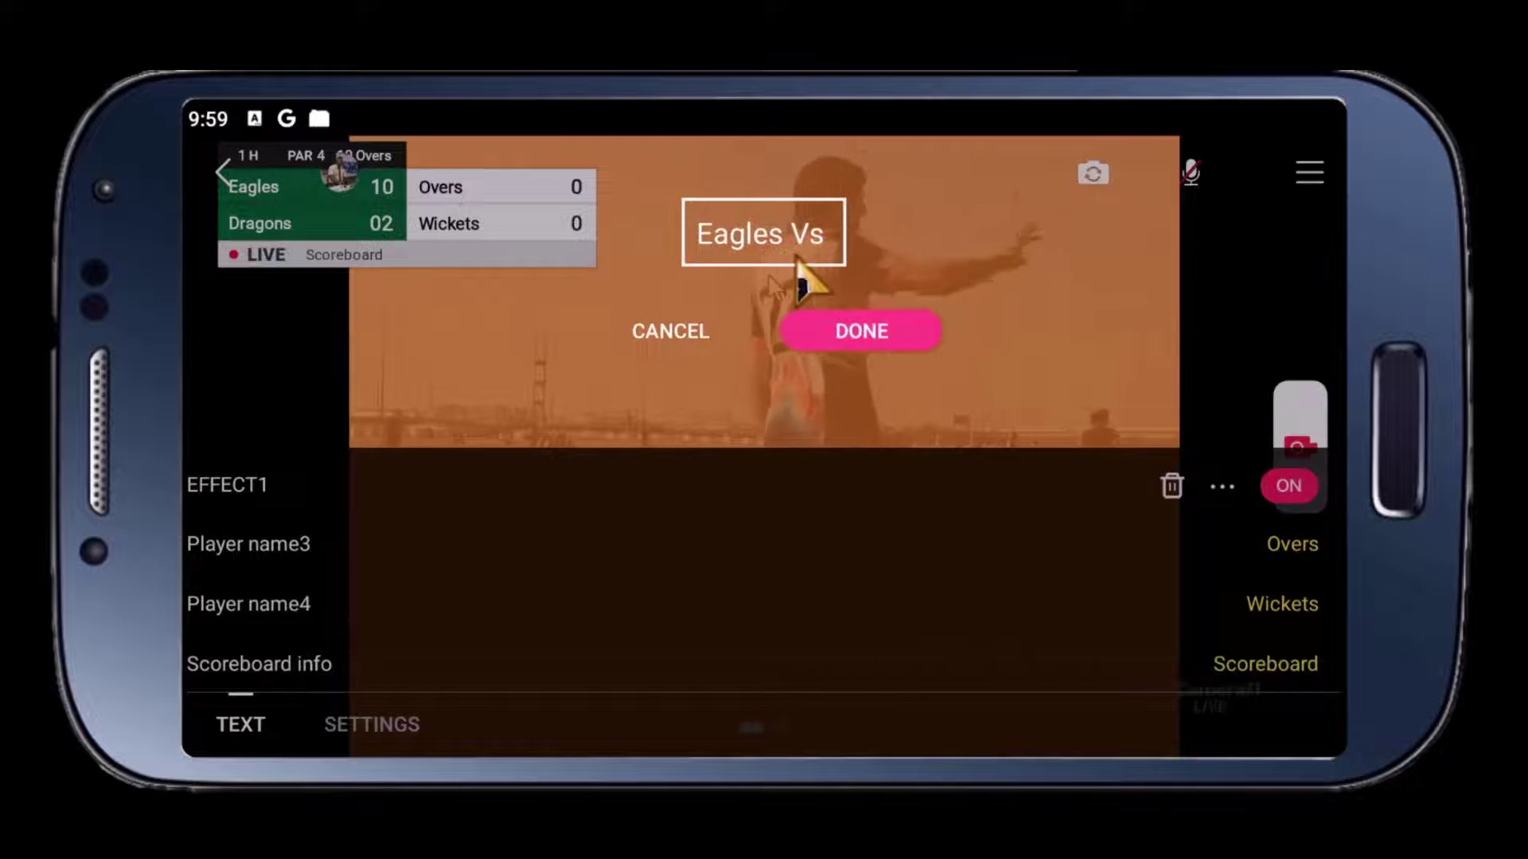
pyautogui.write(' Dragons')
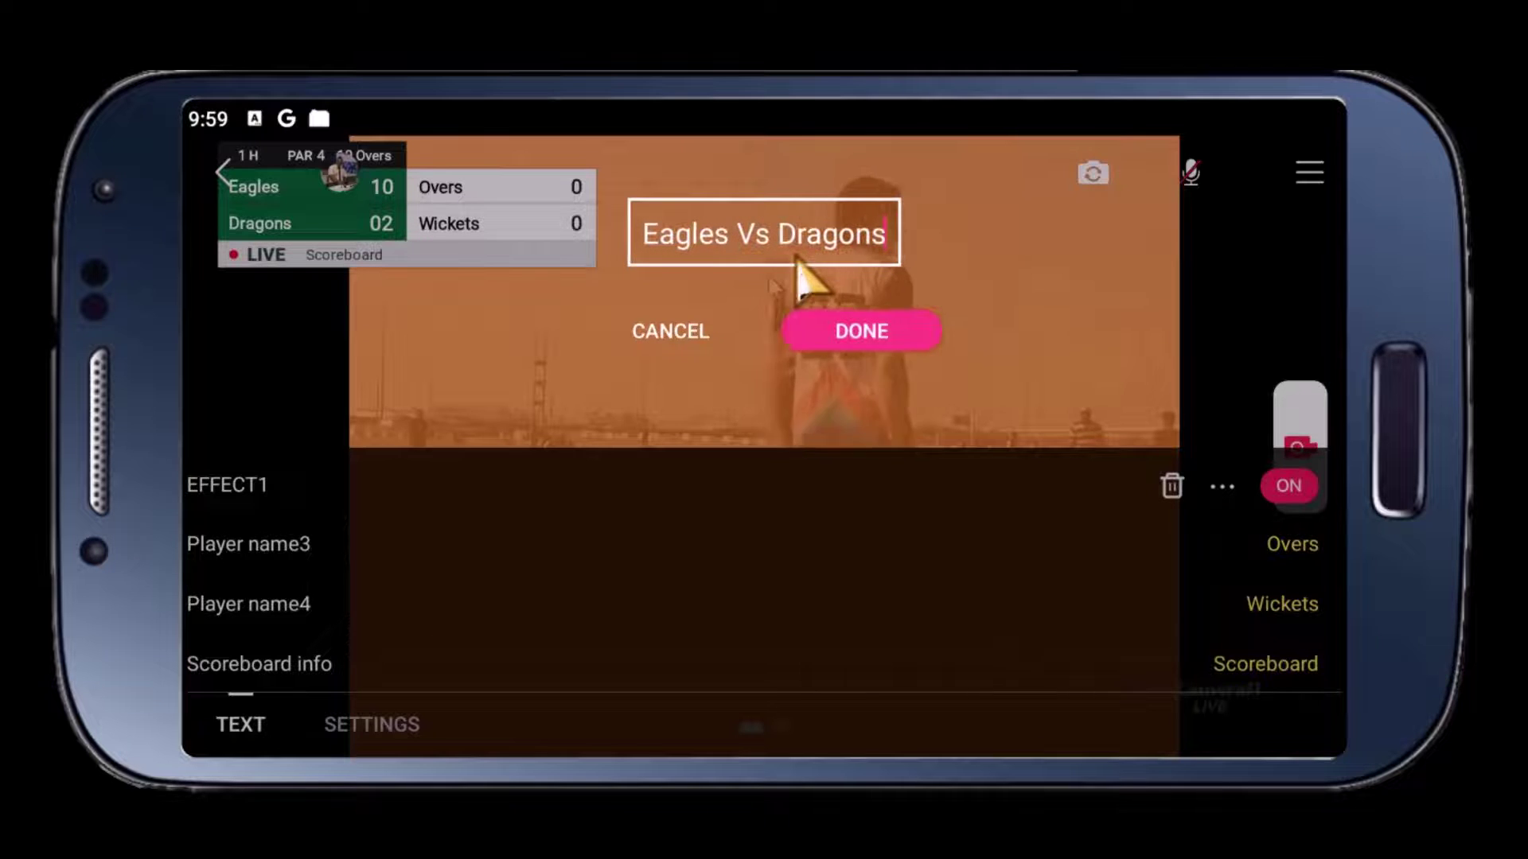
pyautogui.click(863, 335)
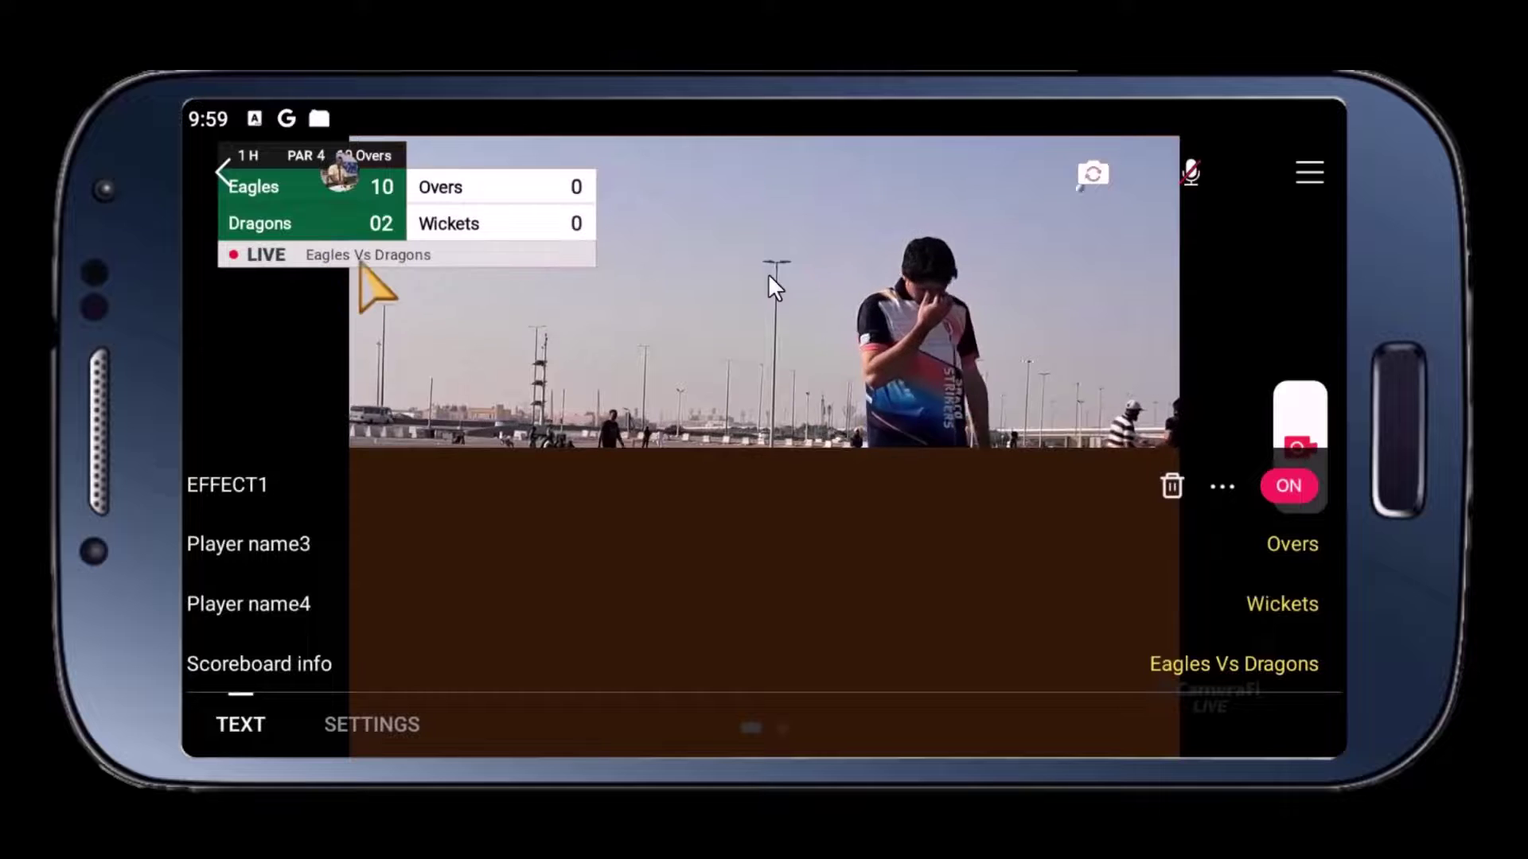
# Replace the scoreboard caption with the date '12 Jan 2024'.
pyautogui.click(1225, 663)
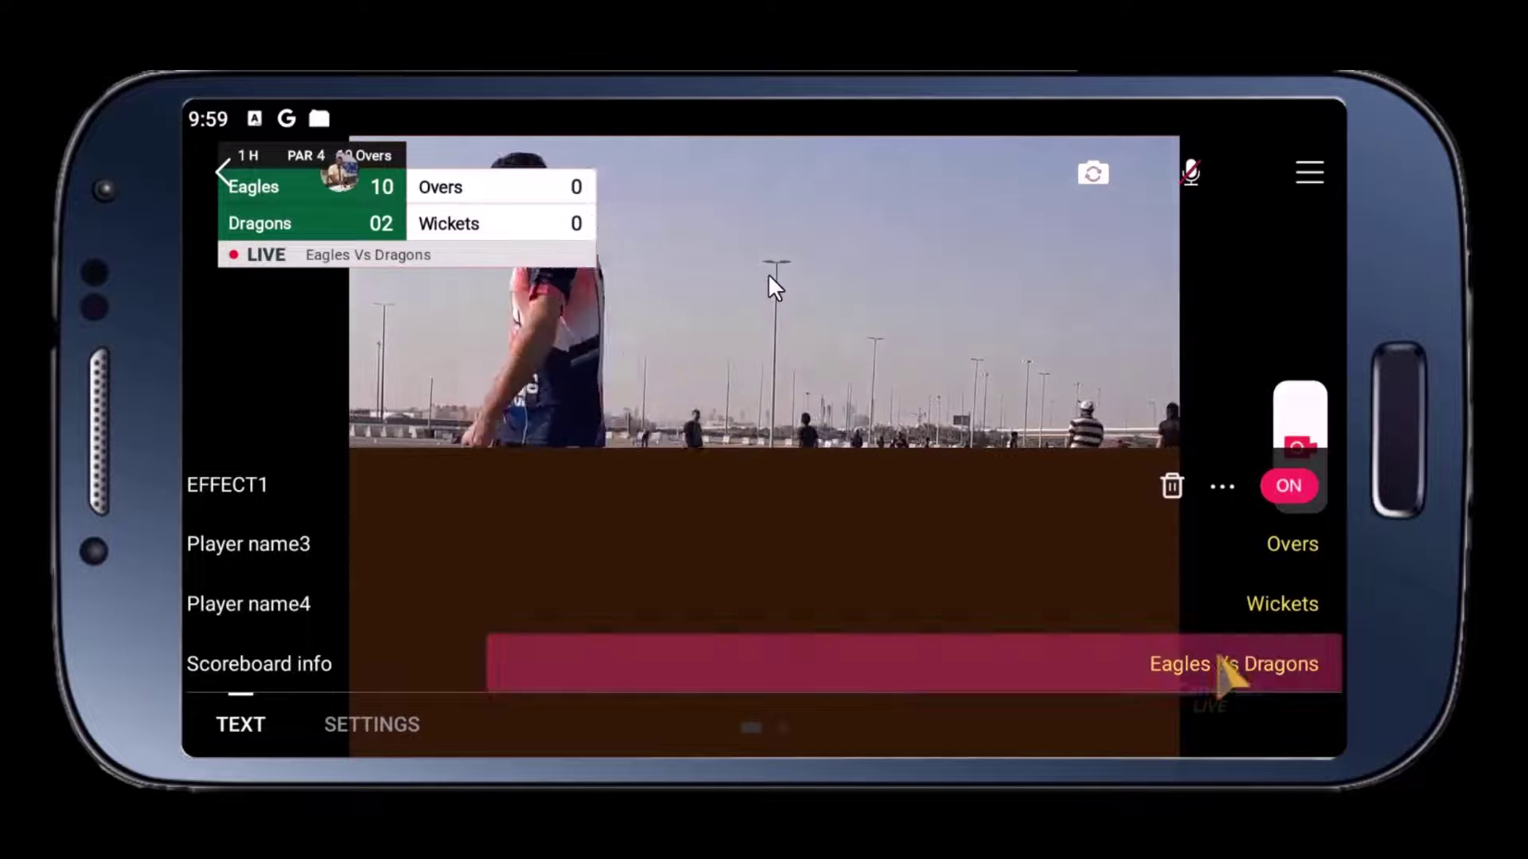
pyautogui.click(733, 231)
pyautogui.write('12 Jan')
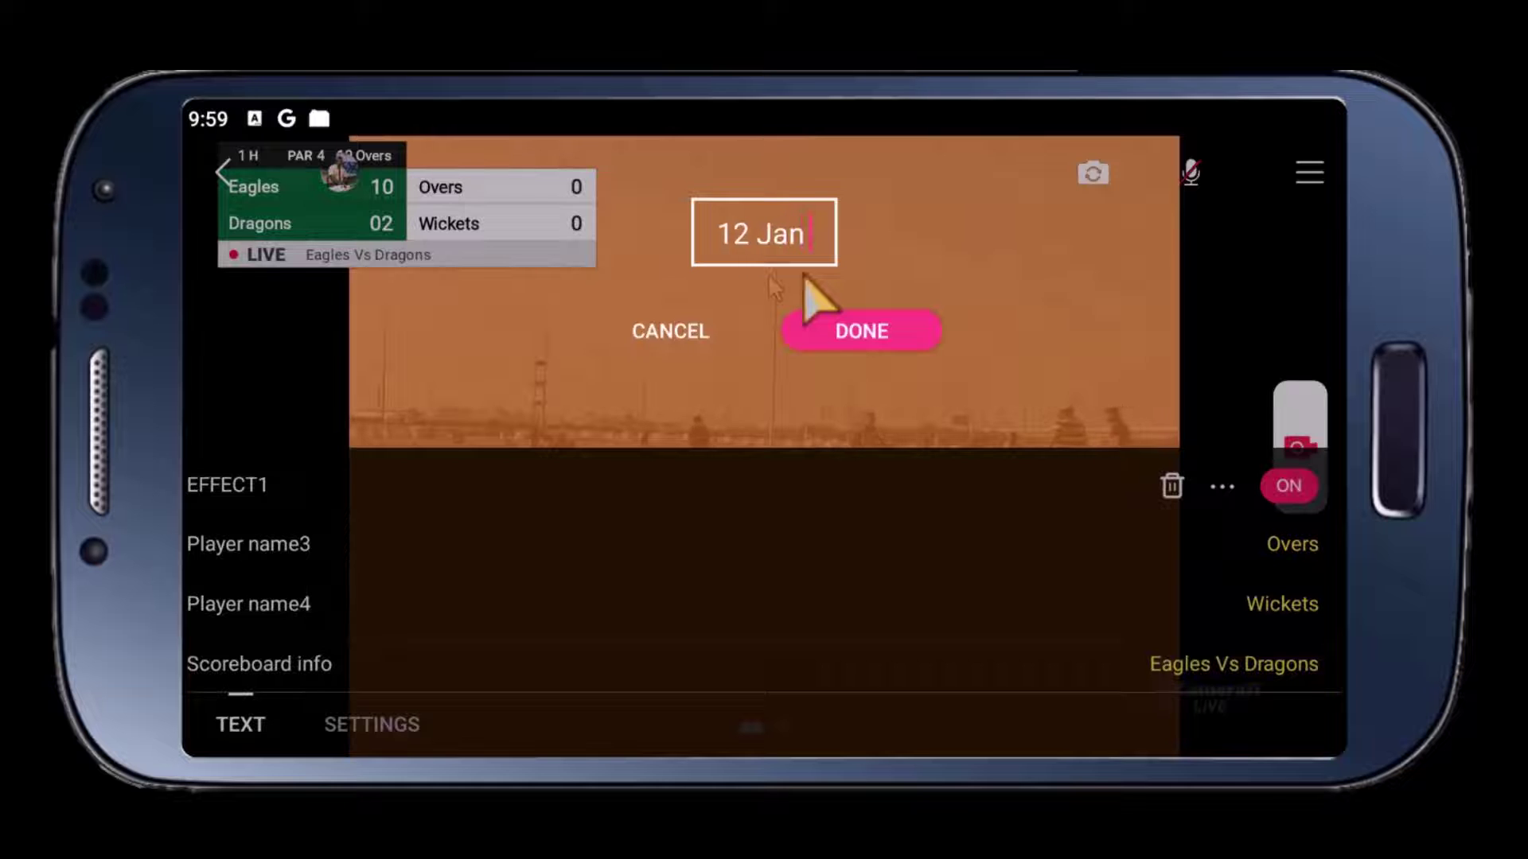
pyautogui.write(' 2024')
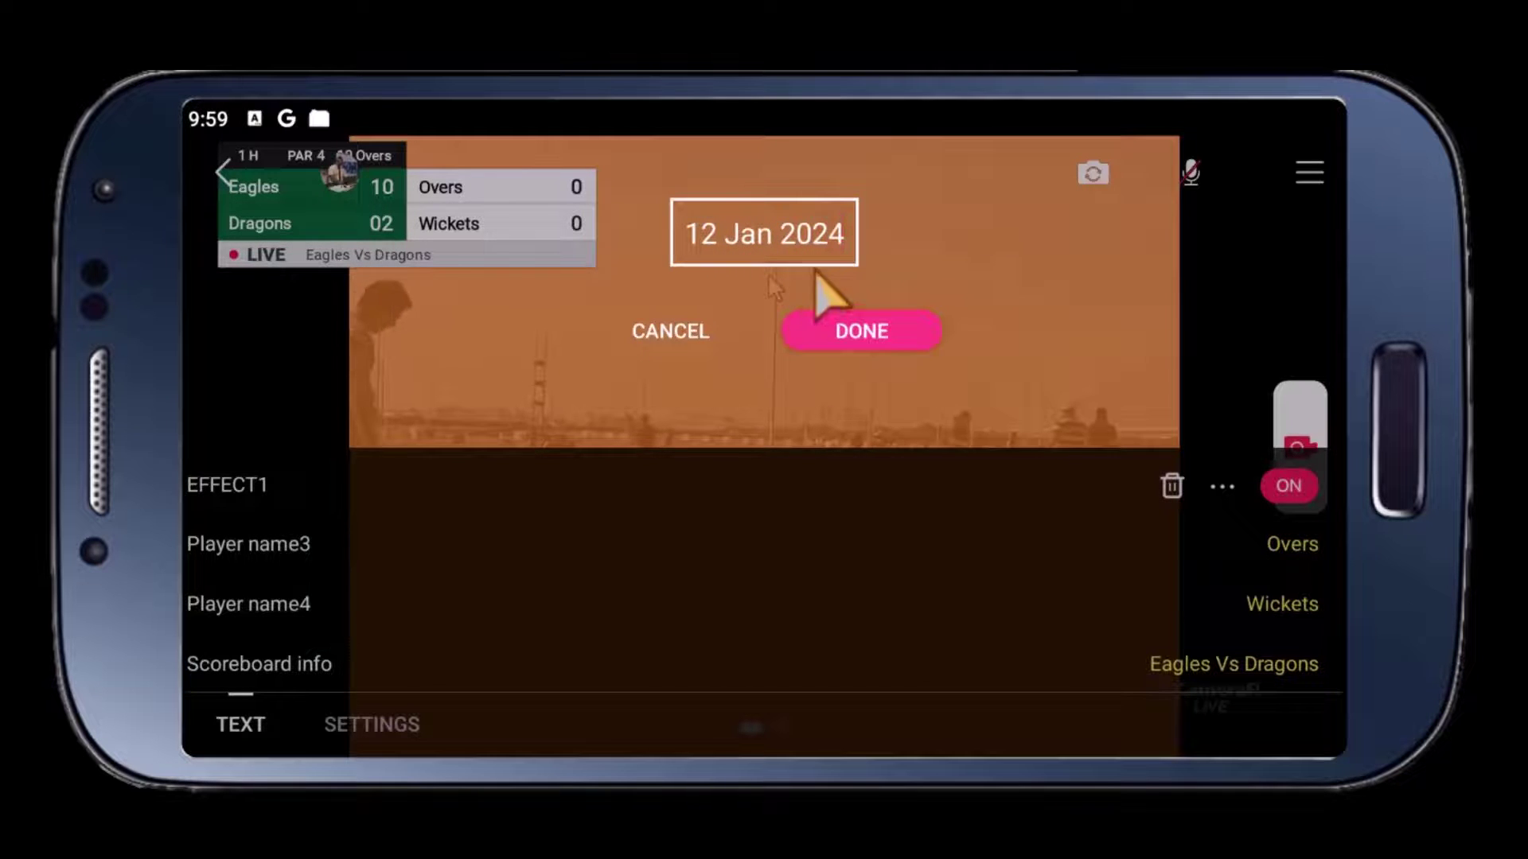
pyautogui.click(861, 334)
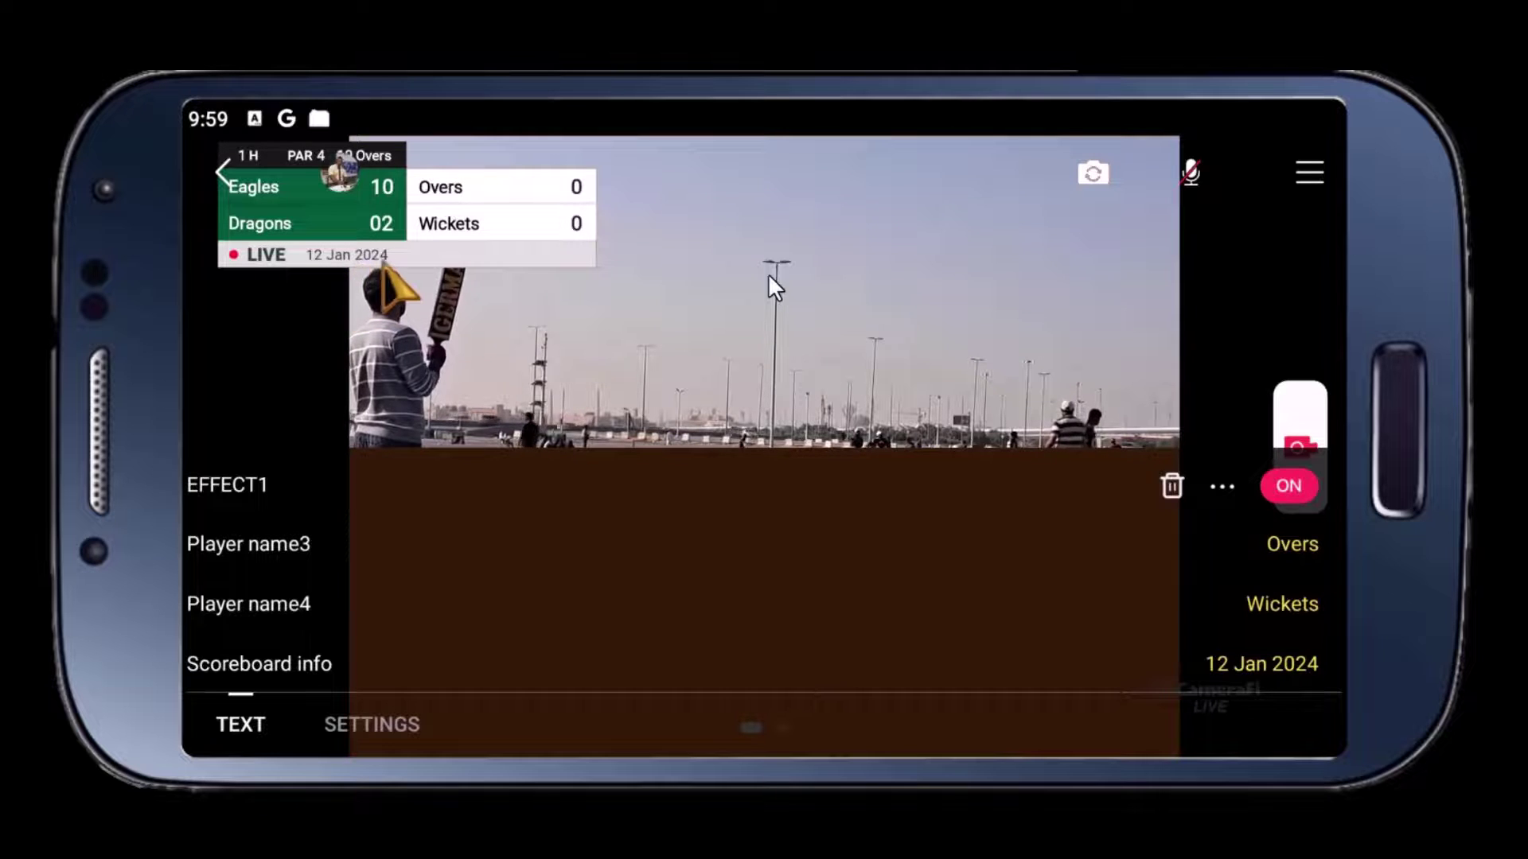
# Clear the scoreboard's Par value of 4 so it shows a dash.
pyautogui.scroll(5, 529, 658)
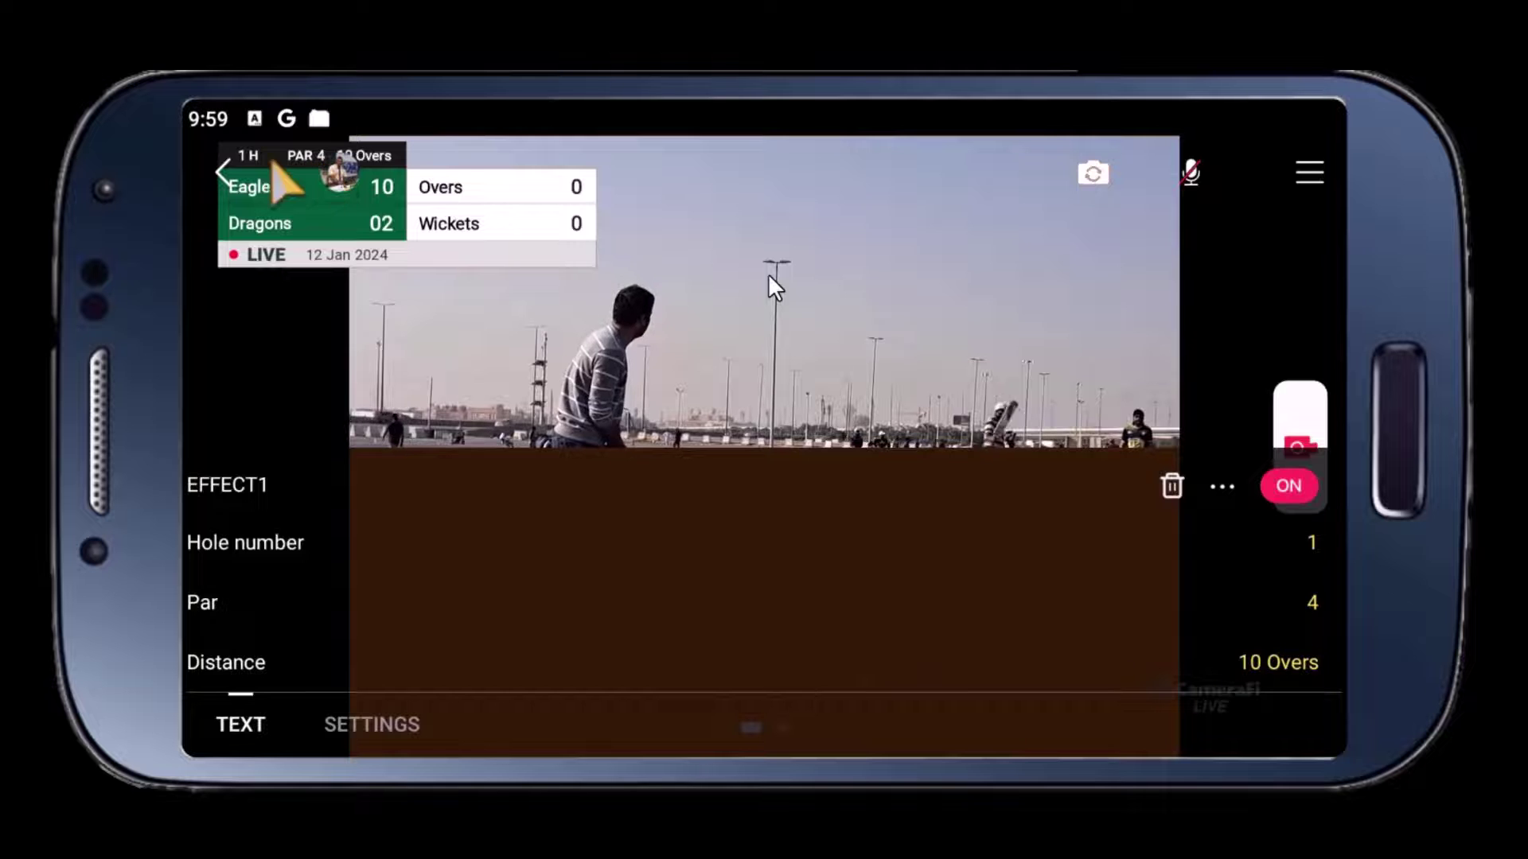
pyautogui.click(1311, 602)
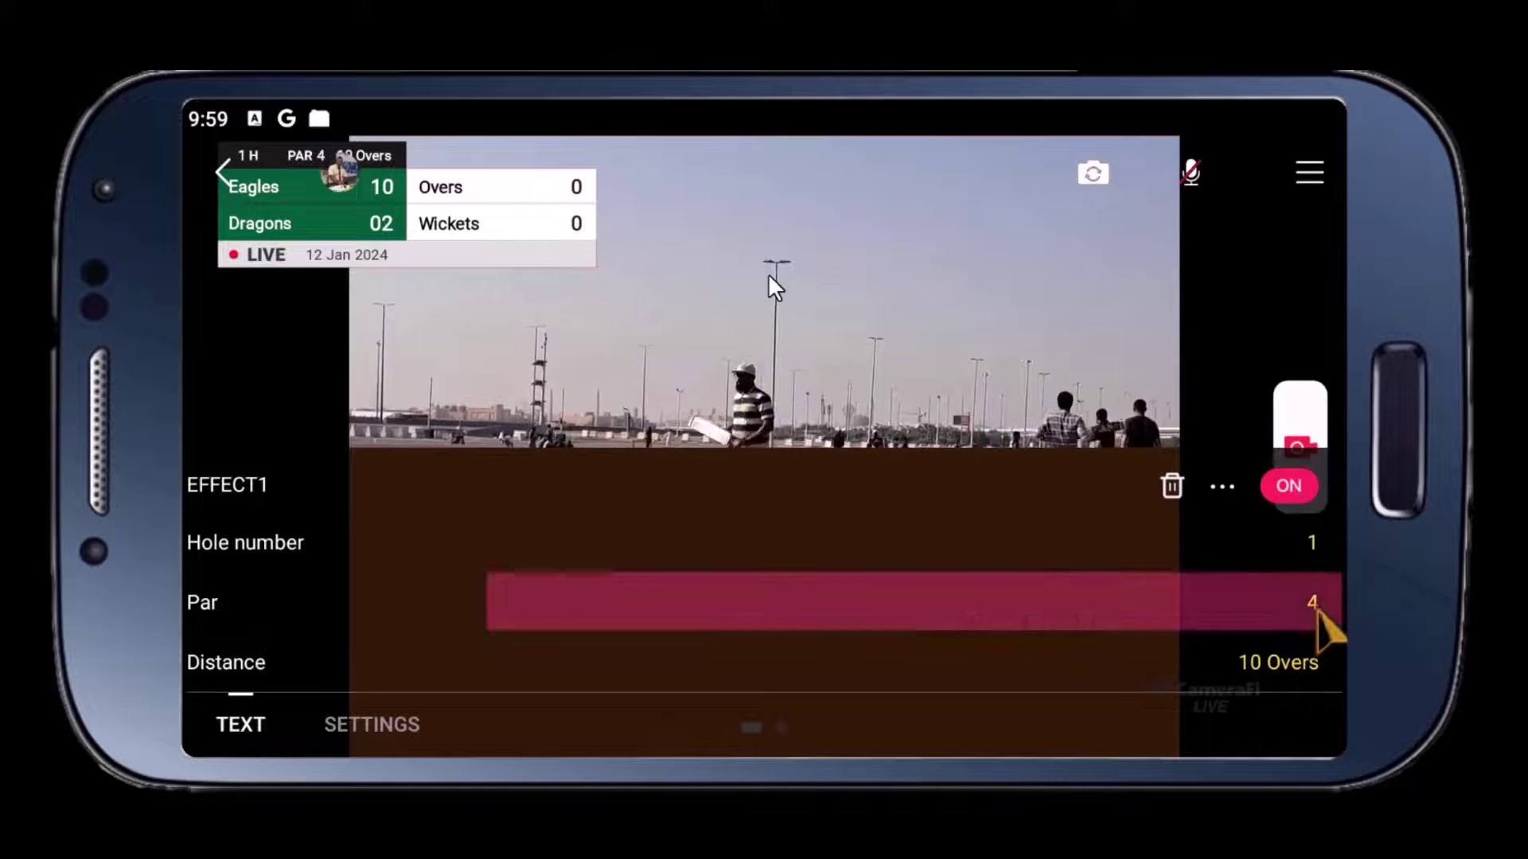
pyautogui.click(765, 234)
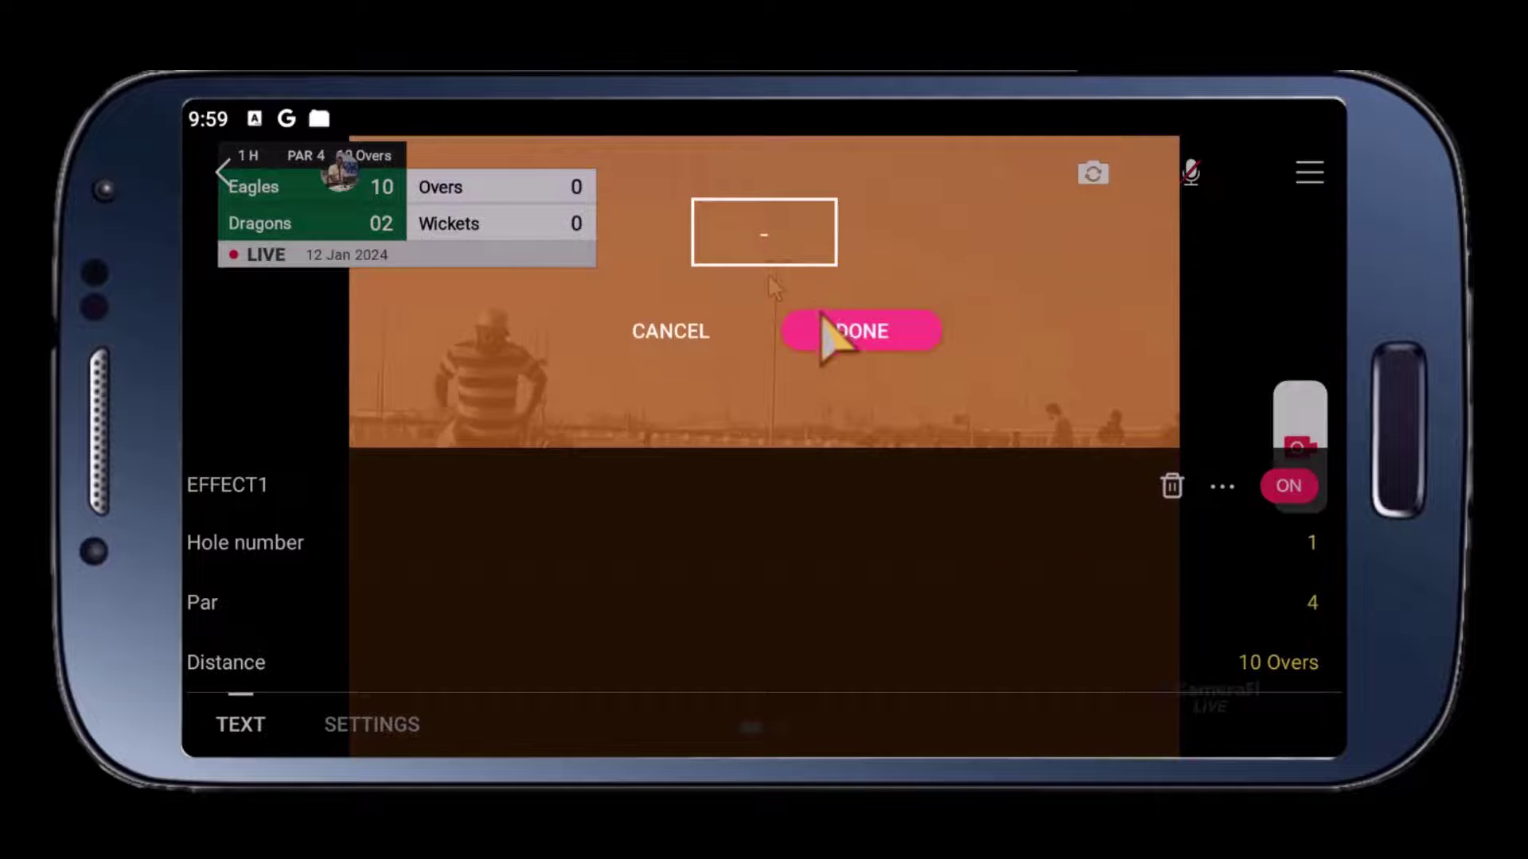
pyautogui.press('Return')
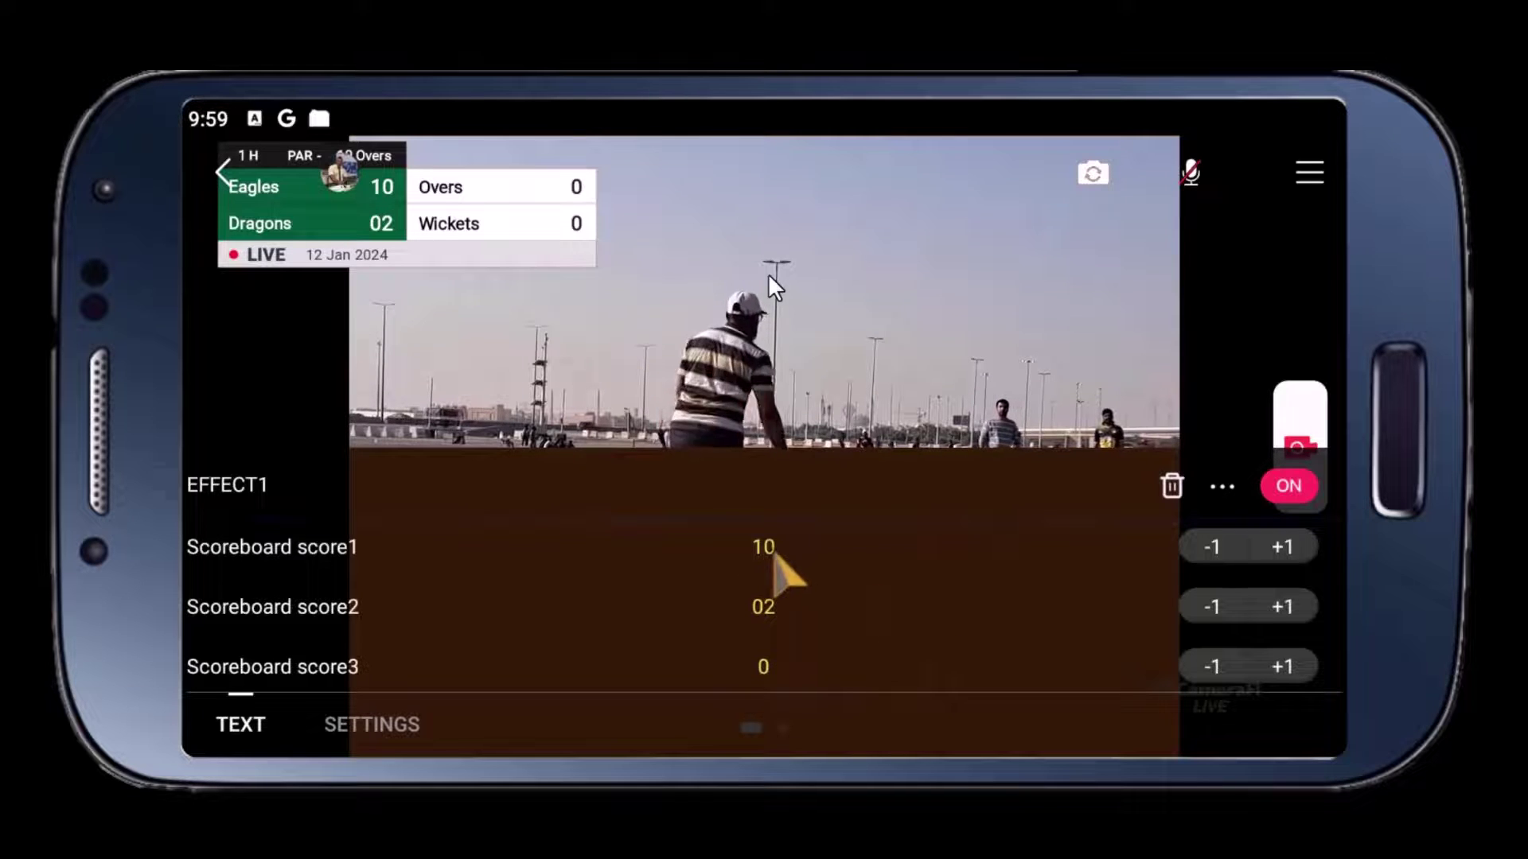
# Add two runs to the Eagles score with +1.
pyautogui.click(1282, 547)
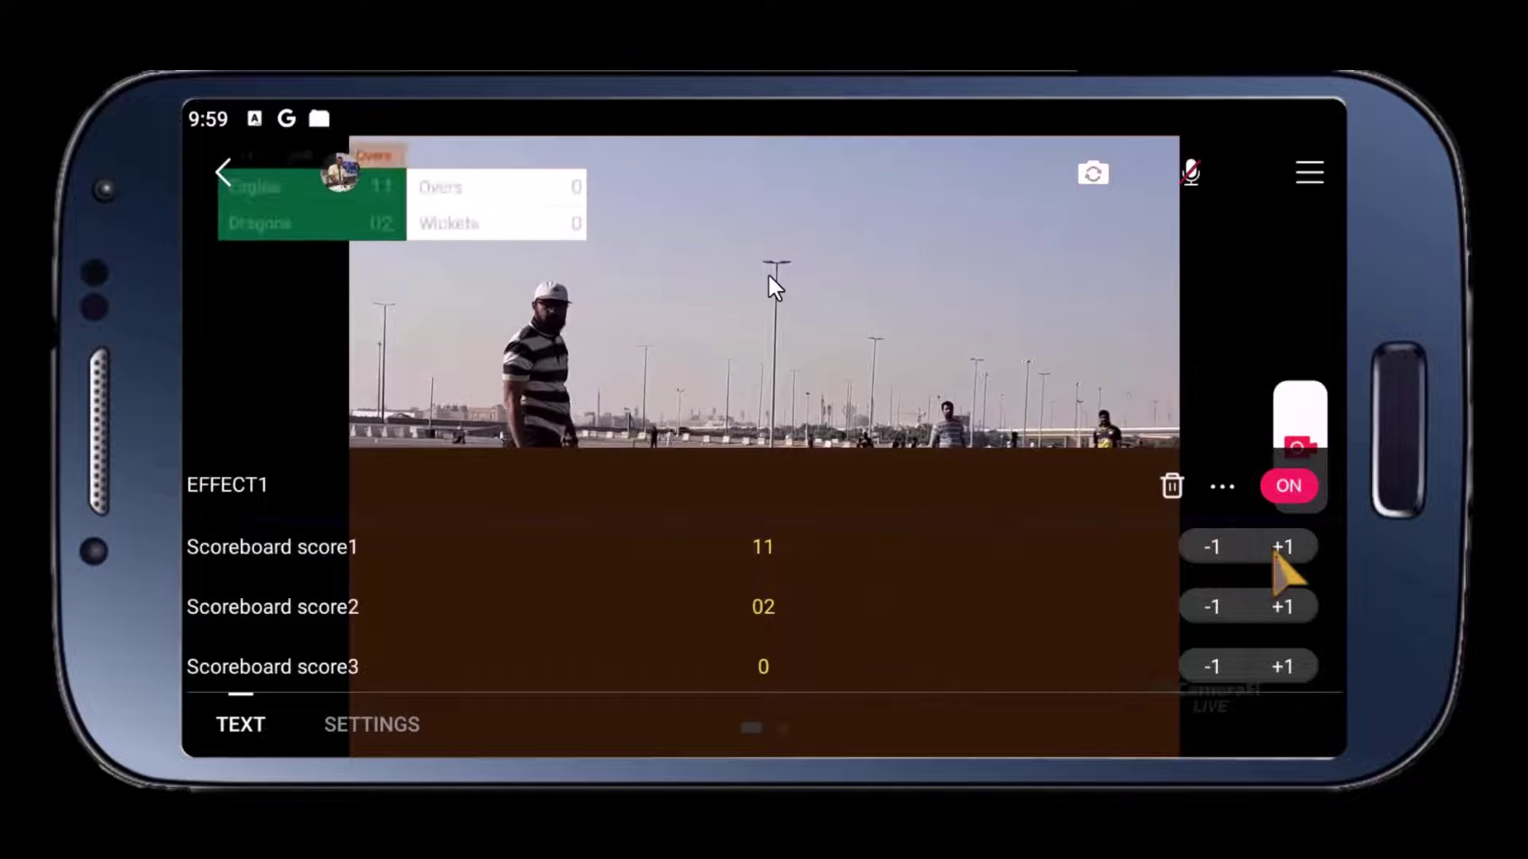
pyautogui.click(1282, 547)
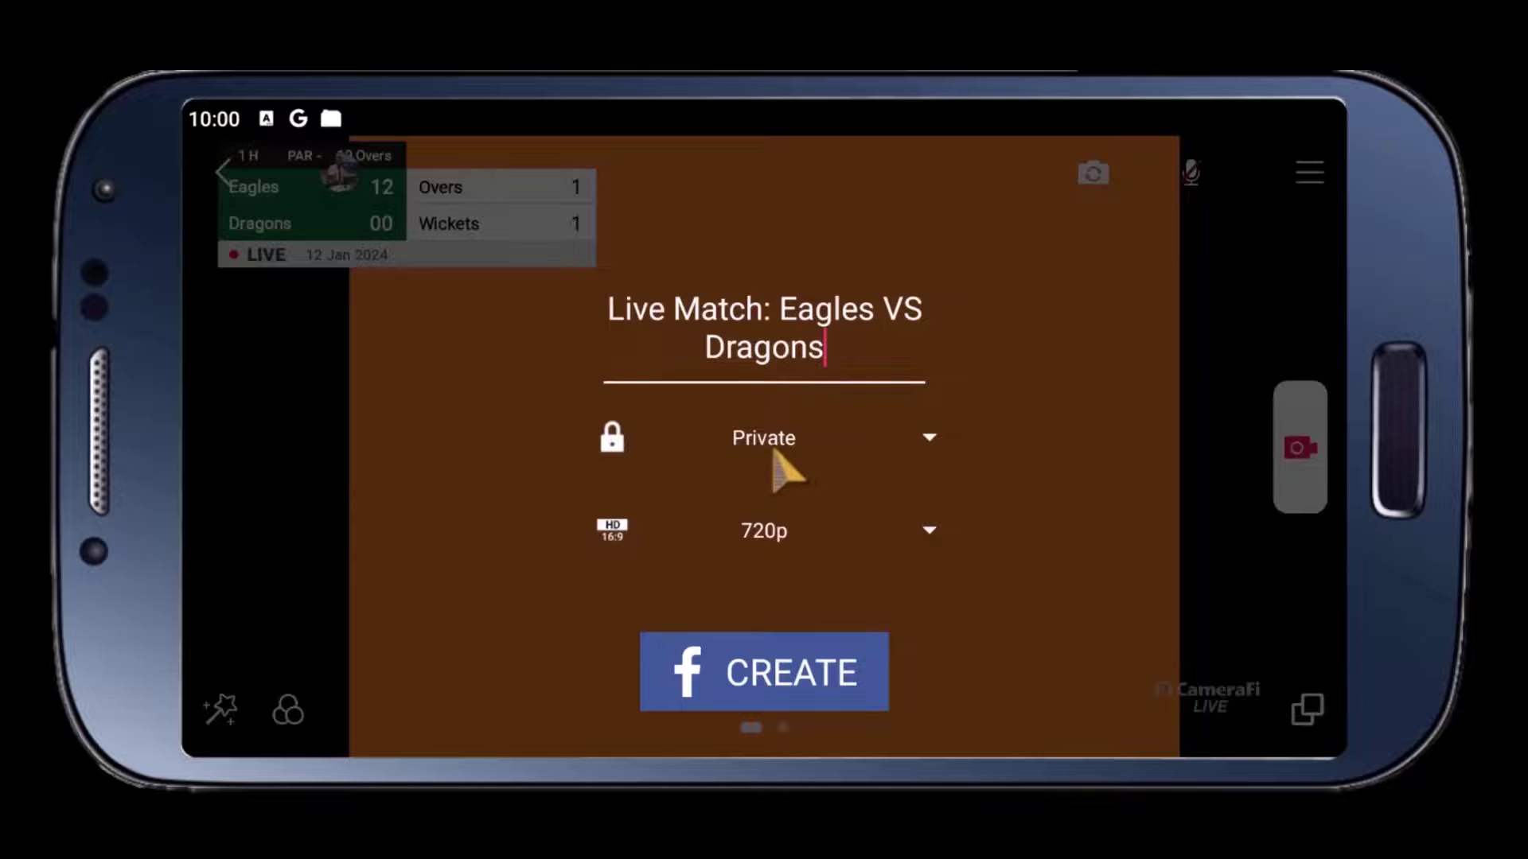
# Create the Facebook live broadcast as Private at 720p resolution.
pyautogui.click(928, 440)
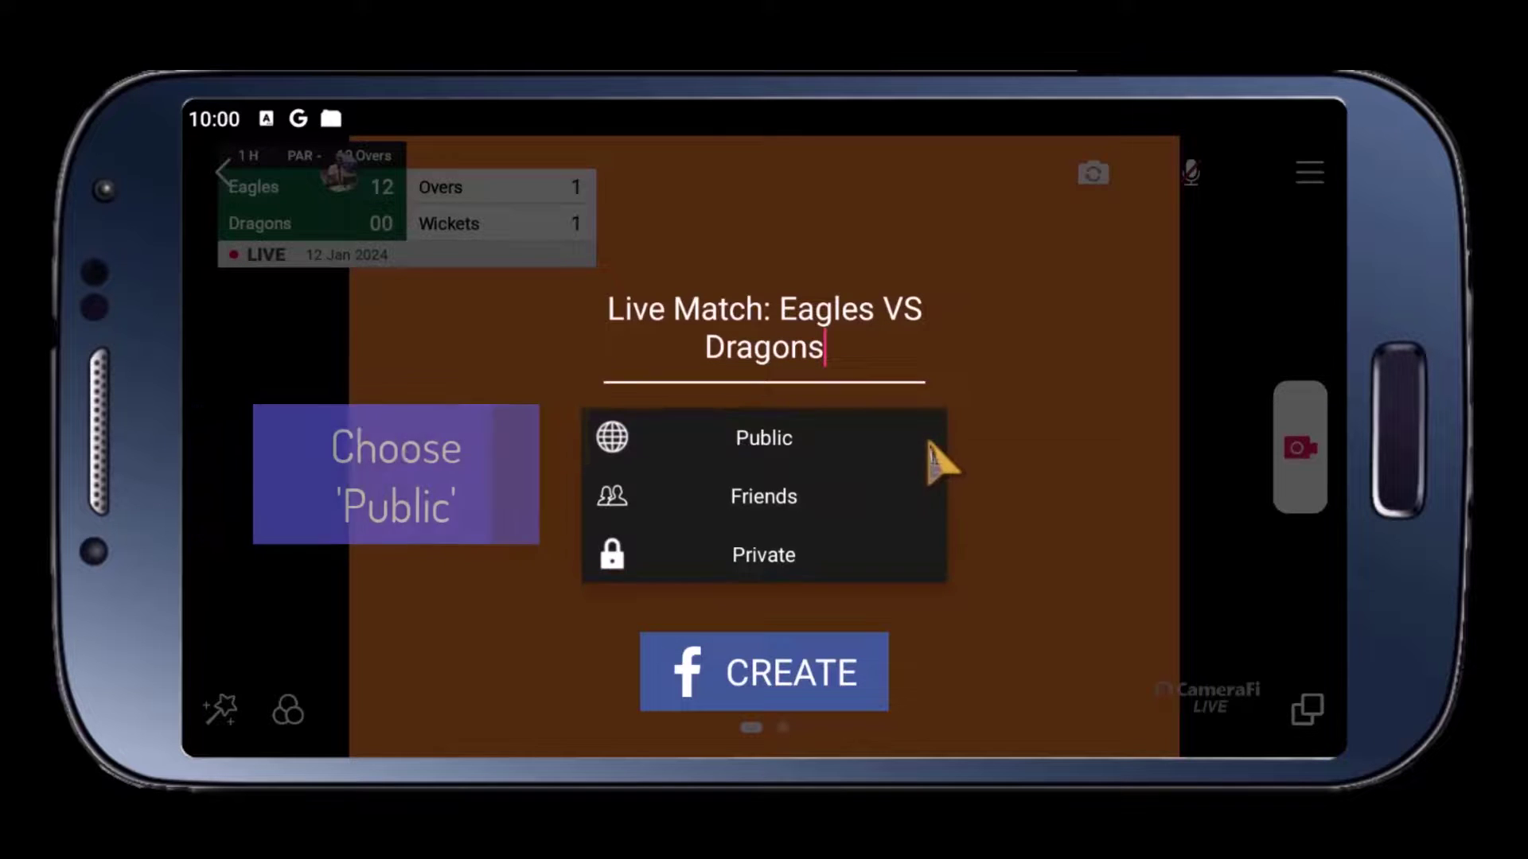
pyautogui.click(765, 567)
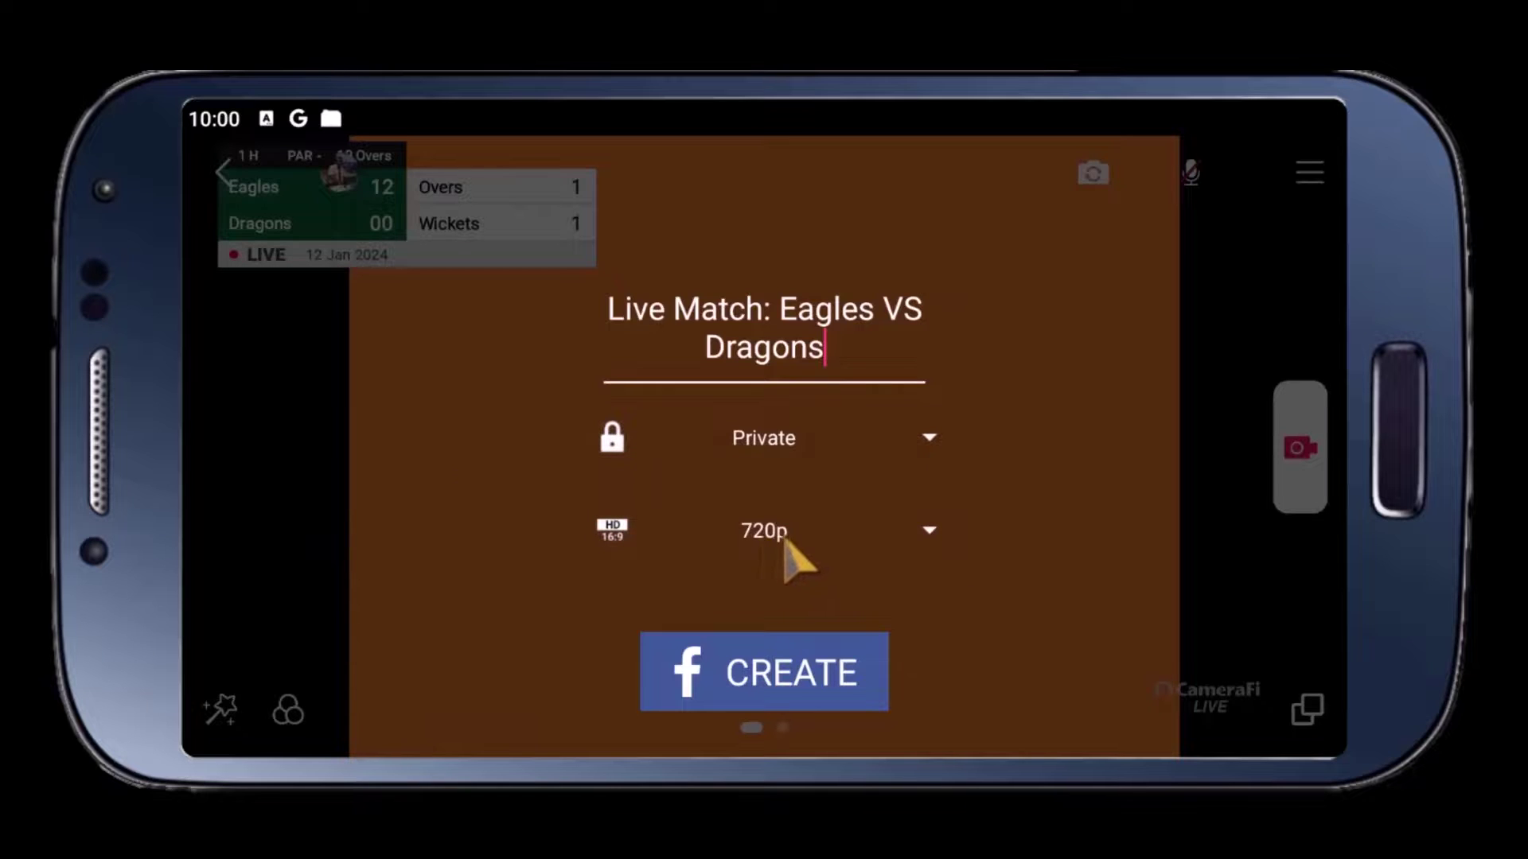
pyautogui.click(853, 539)
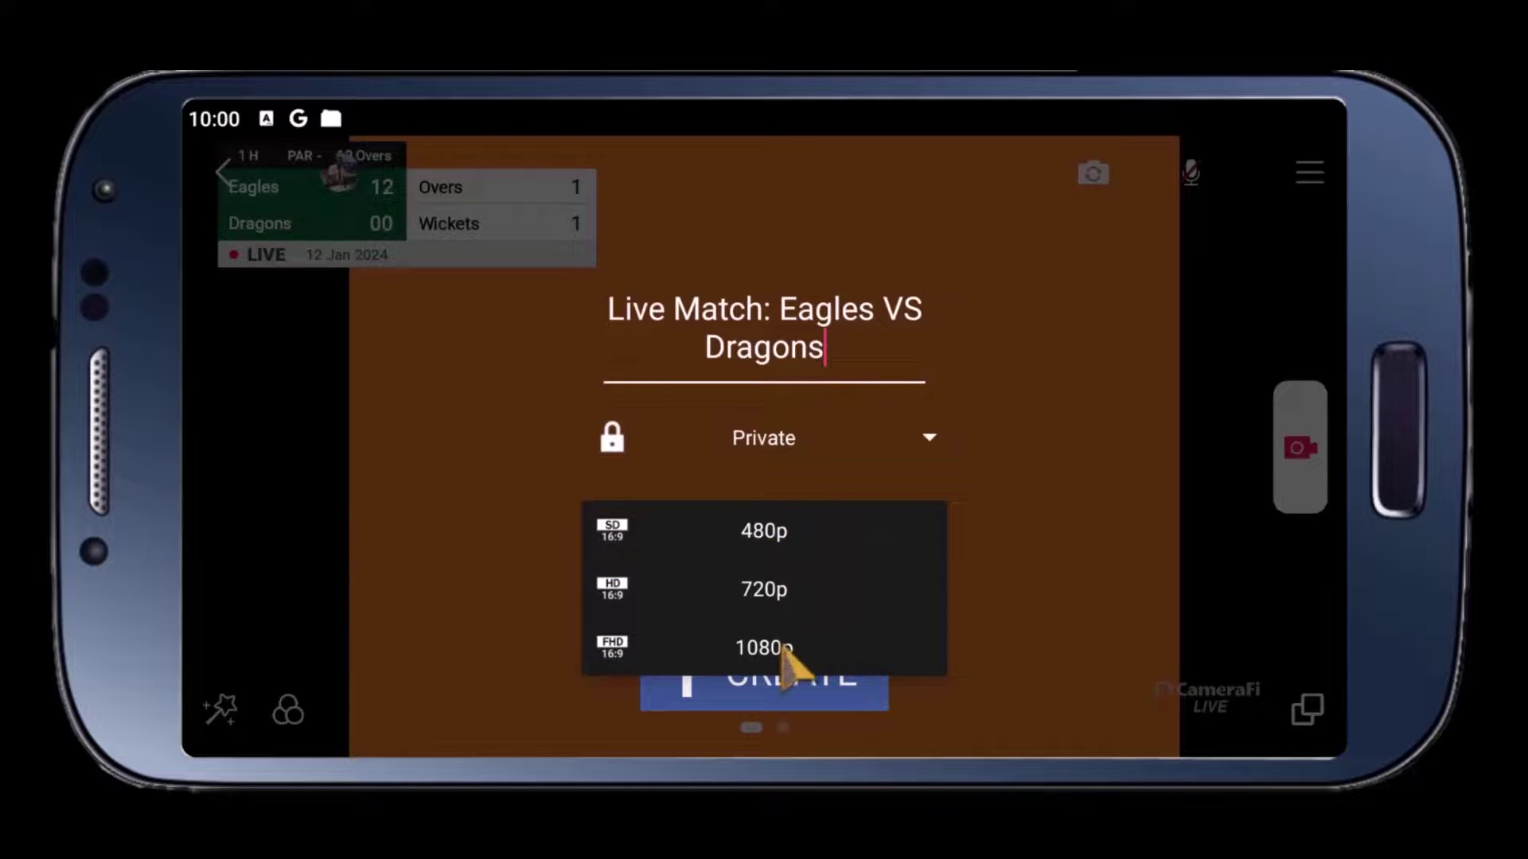
pyautogui.click(781, 599)
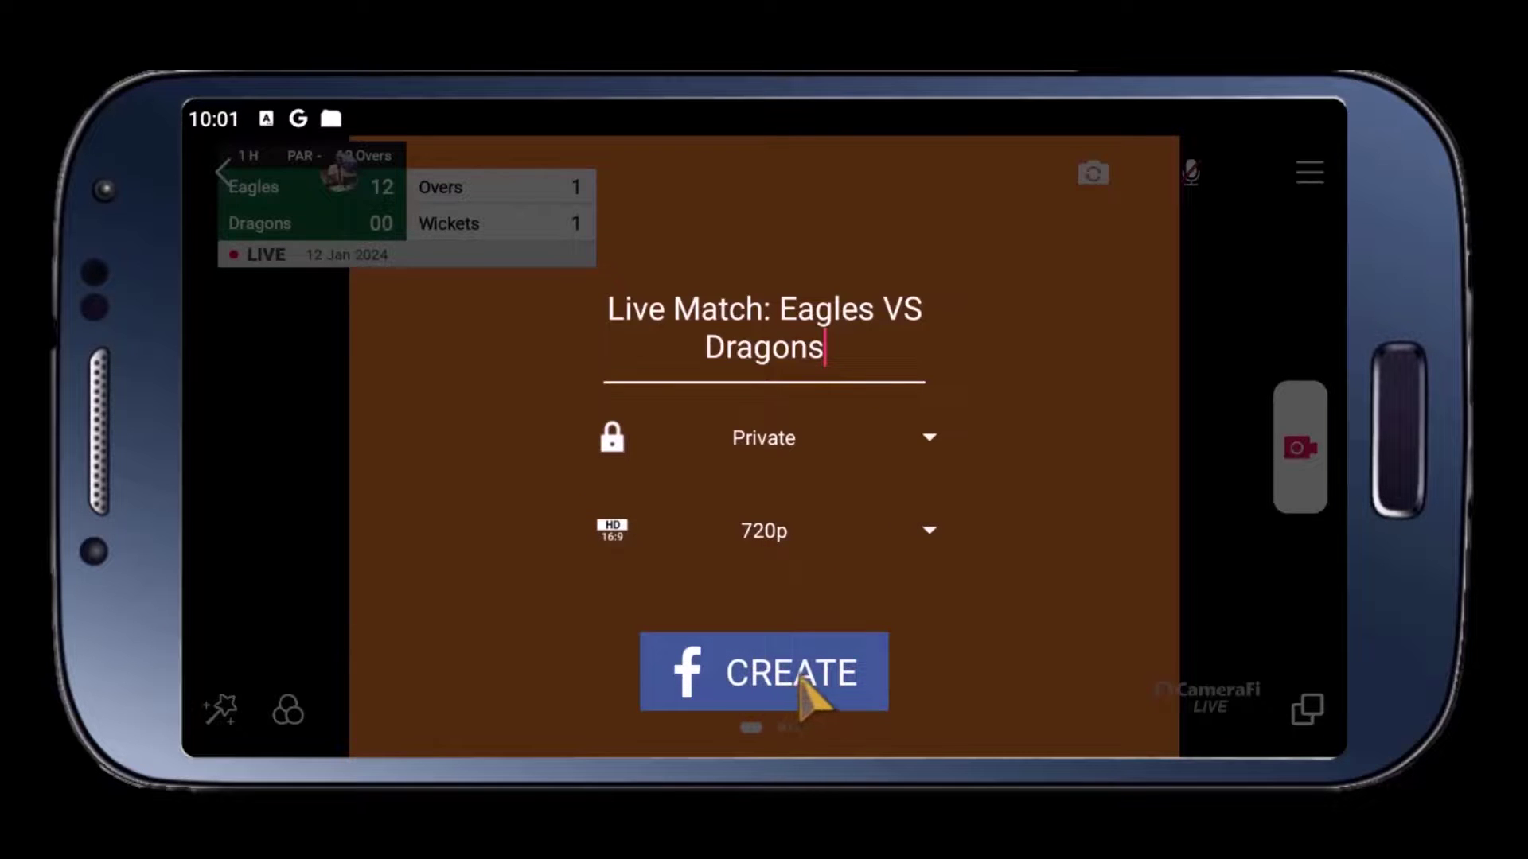
pyautogui.click(686, 661)
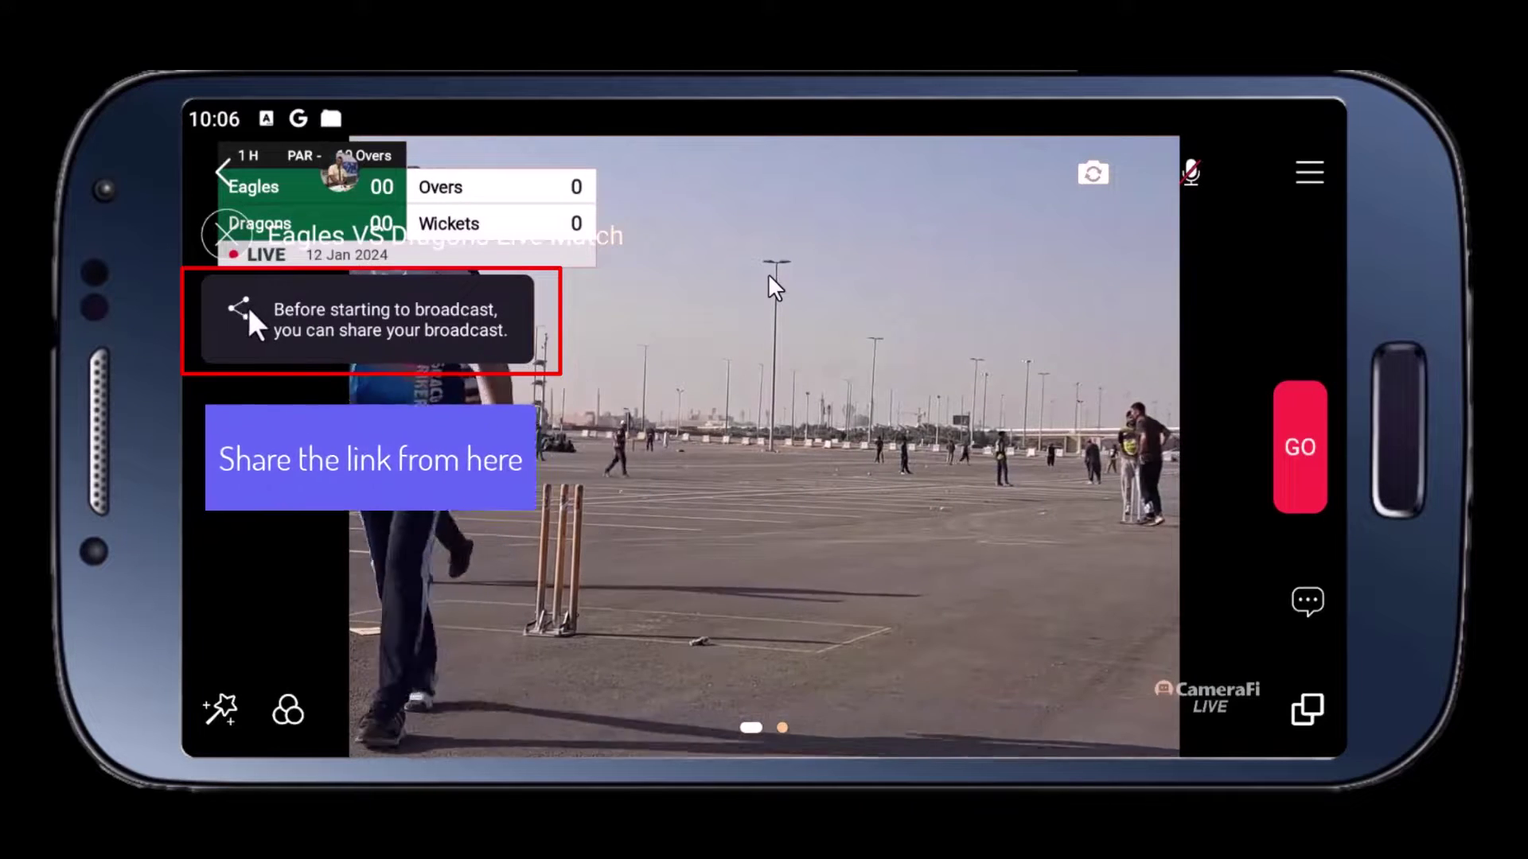
# Start the live Facebook broadcast with GO.
pyautogui.click(1297, 450)
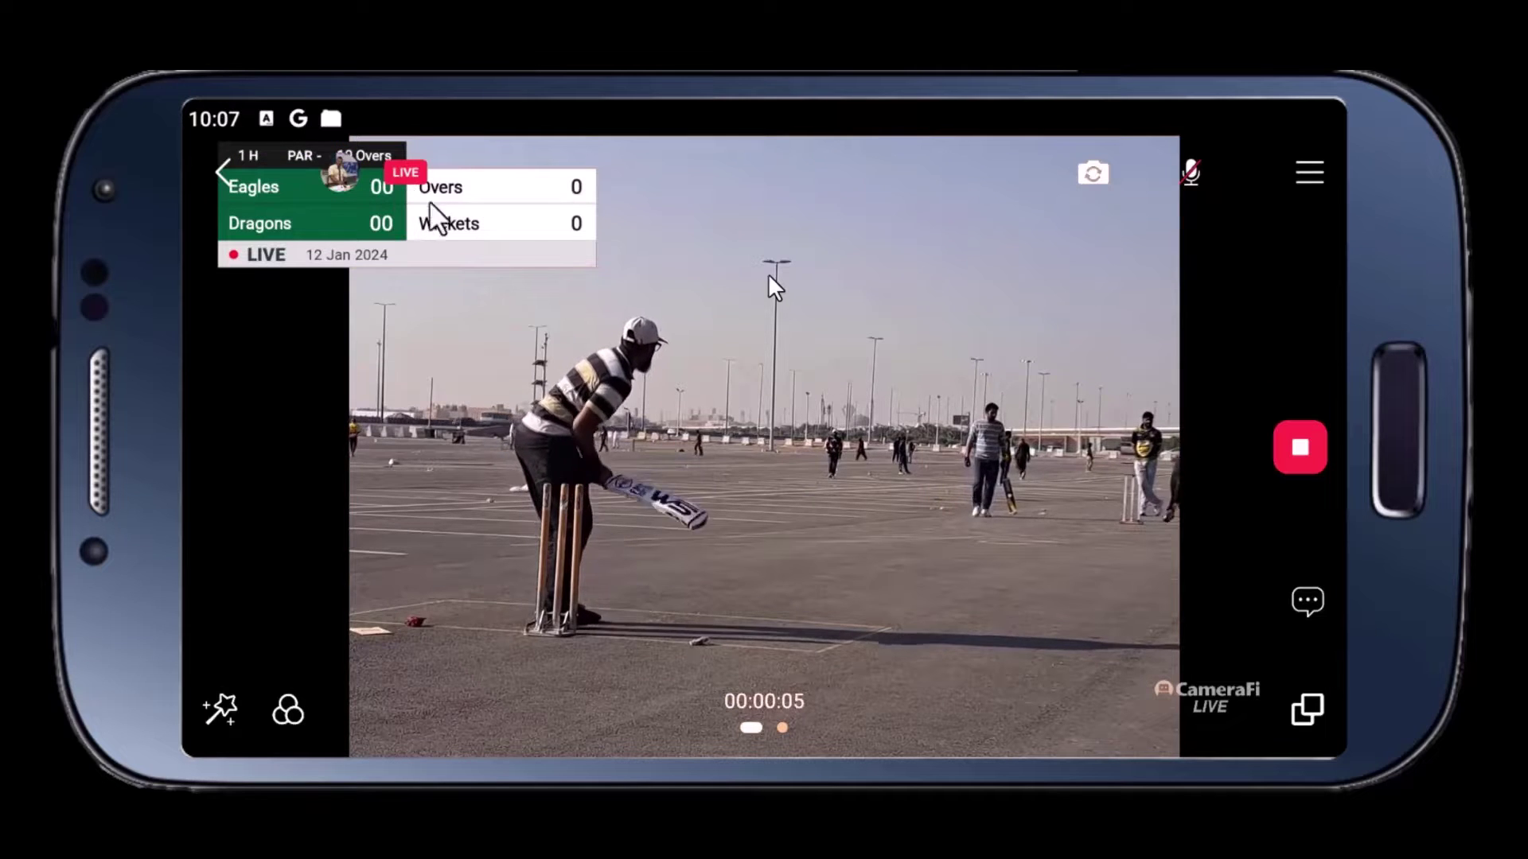
# During the broadcast, open the scoreboard settings and raise the Eagles score to 11 with +1.
pyautogui.click(528, 229)
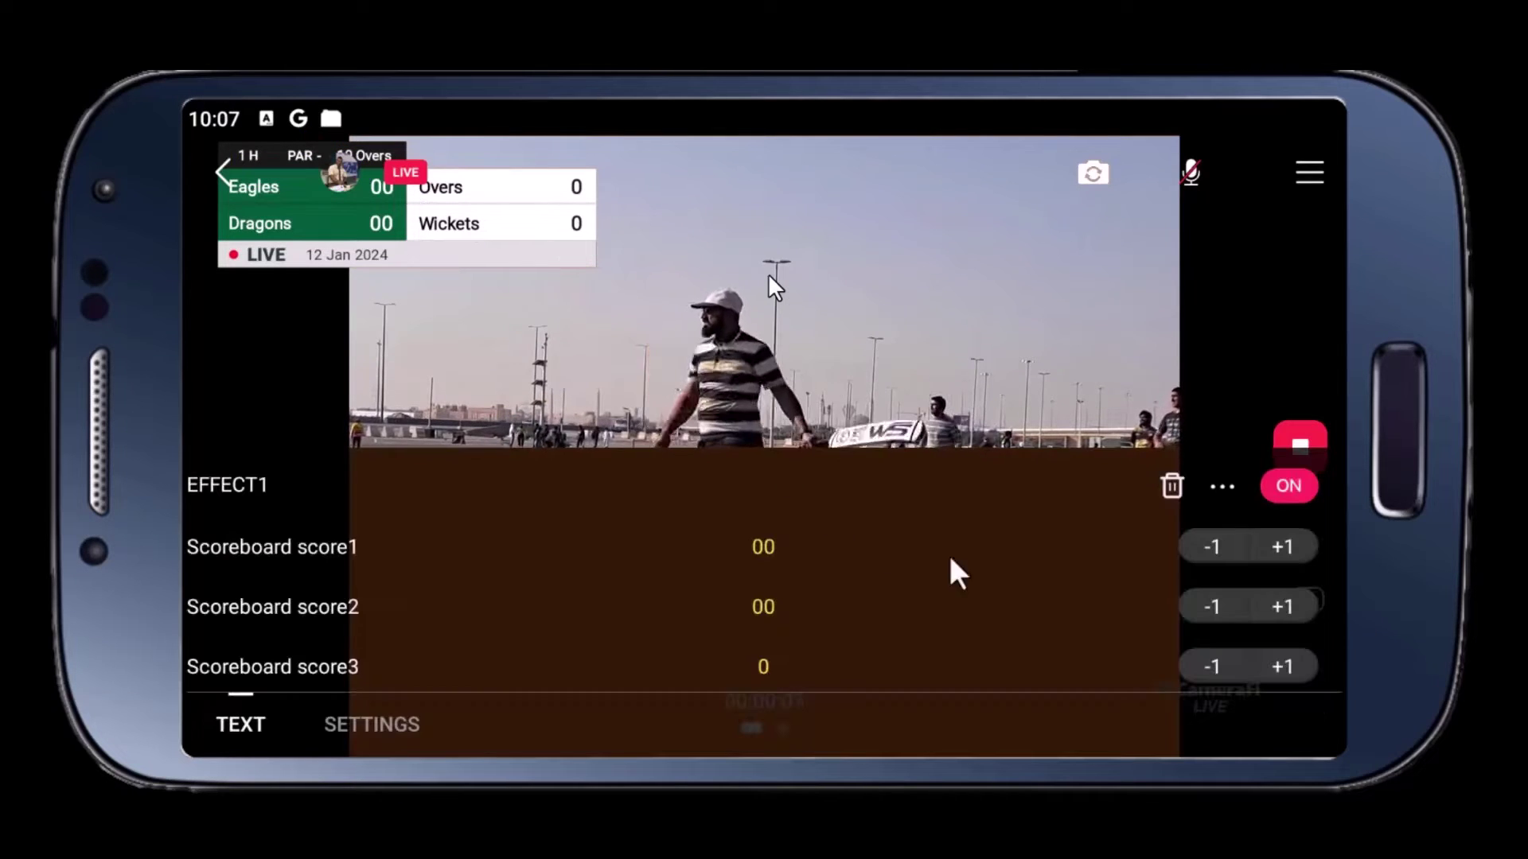
pyautogui.click(1280, 547)
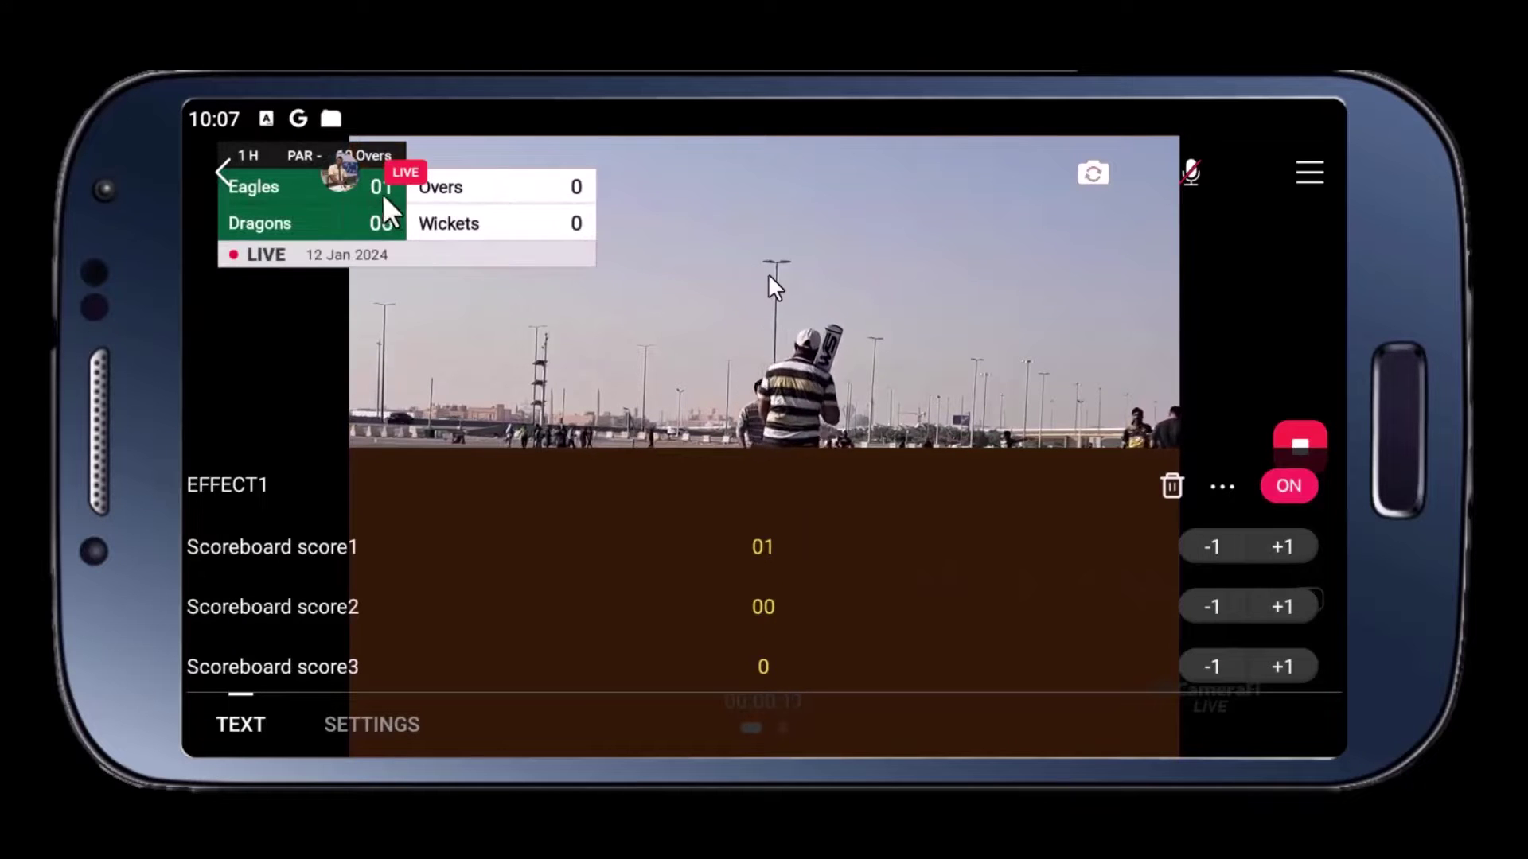
pyautogui.click(1281, 549)
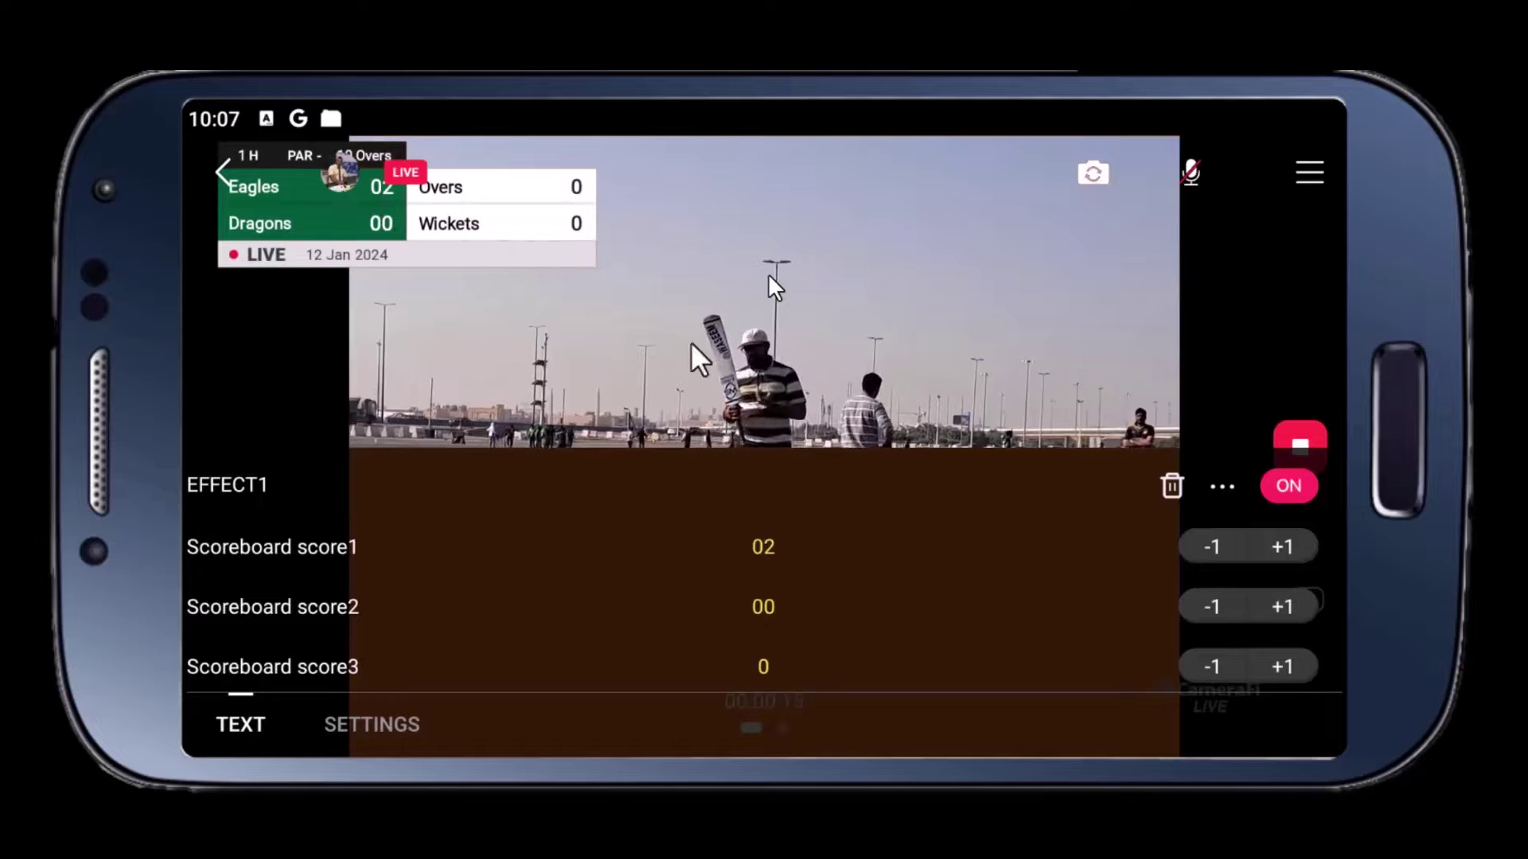
pyautogui.click(1273, 548)
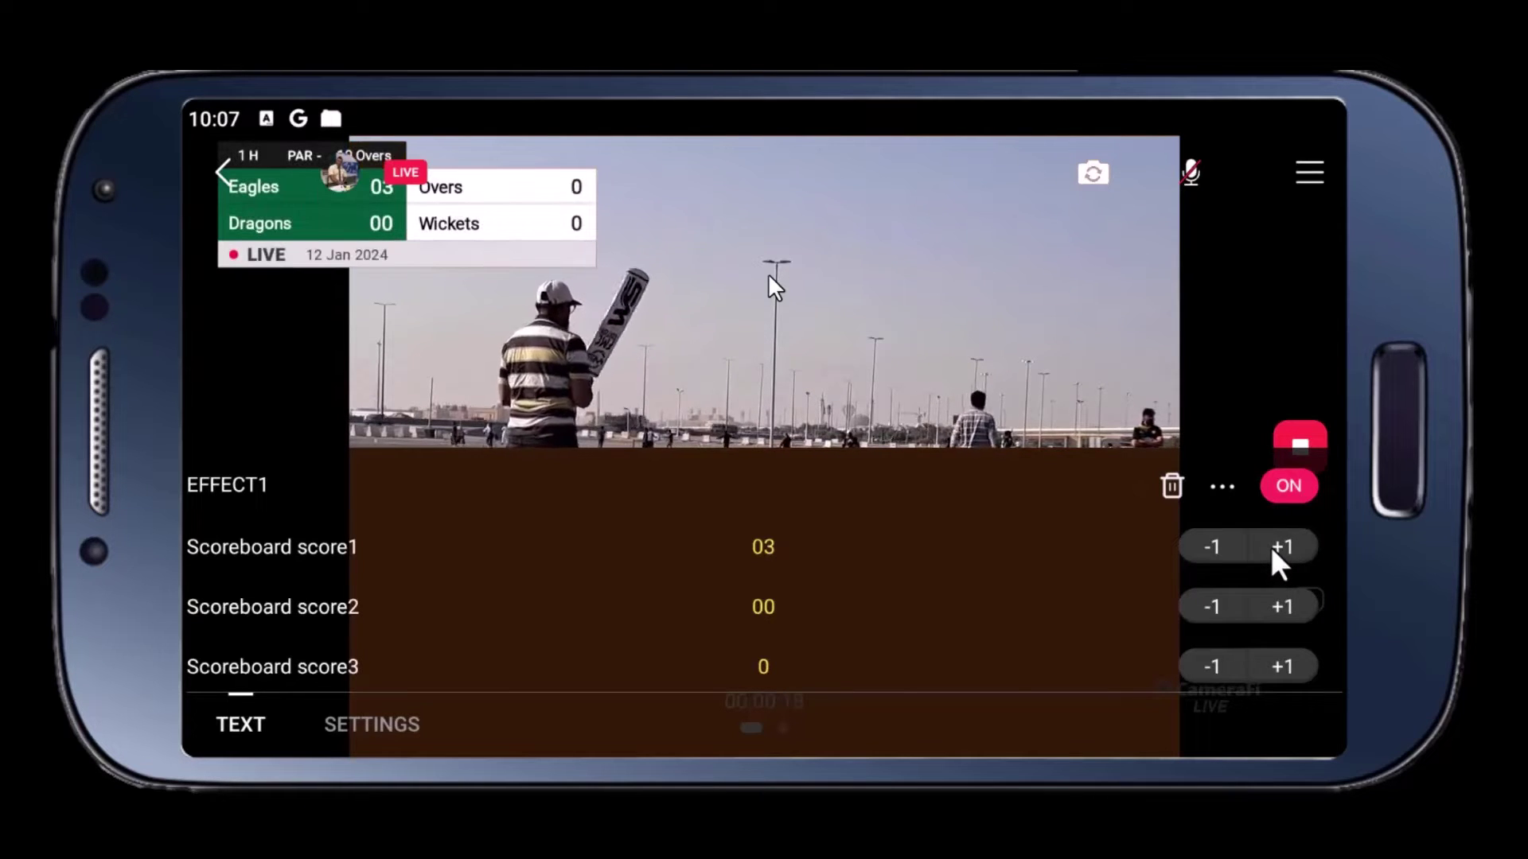
pyautogui.click(1273, 548)
pyautogui.click(1273, 549)
pyautogui.click(1273, 549)
pyautogui.click(1273, 548)
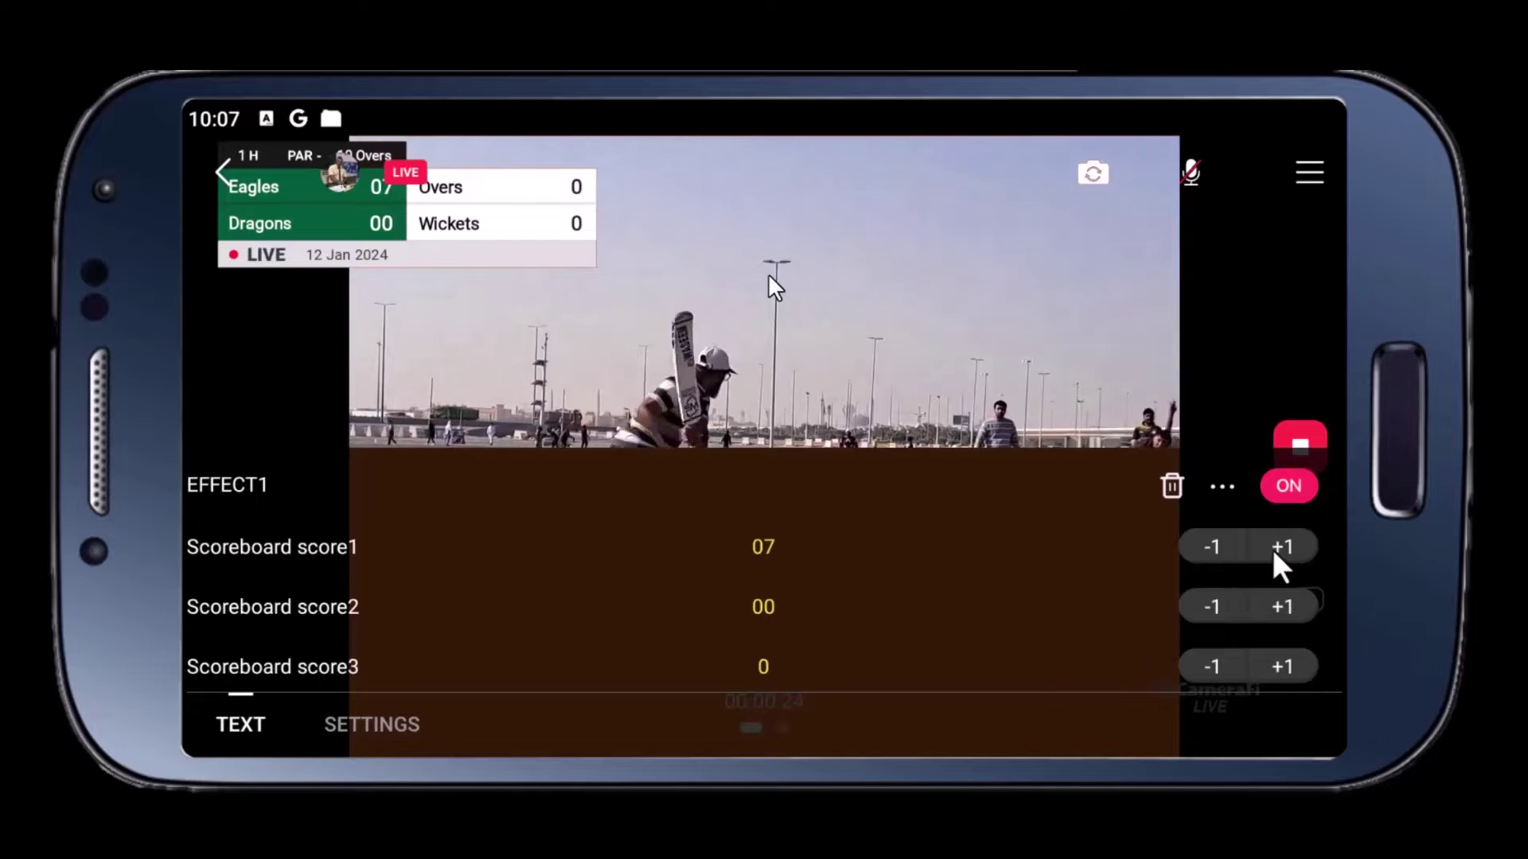
pyautogui.click(1273, 548)
pyautogui.click(1273, 548)
pyautogui.click(1272, 548)
pyautogui.click(1273, 548)
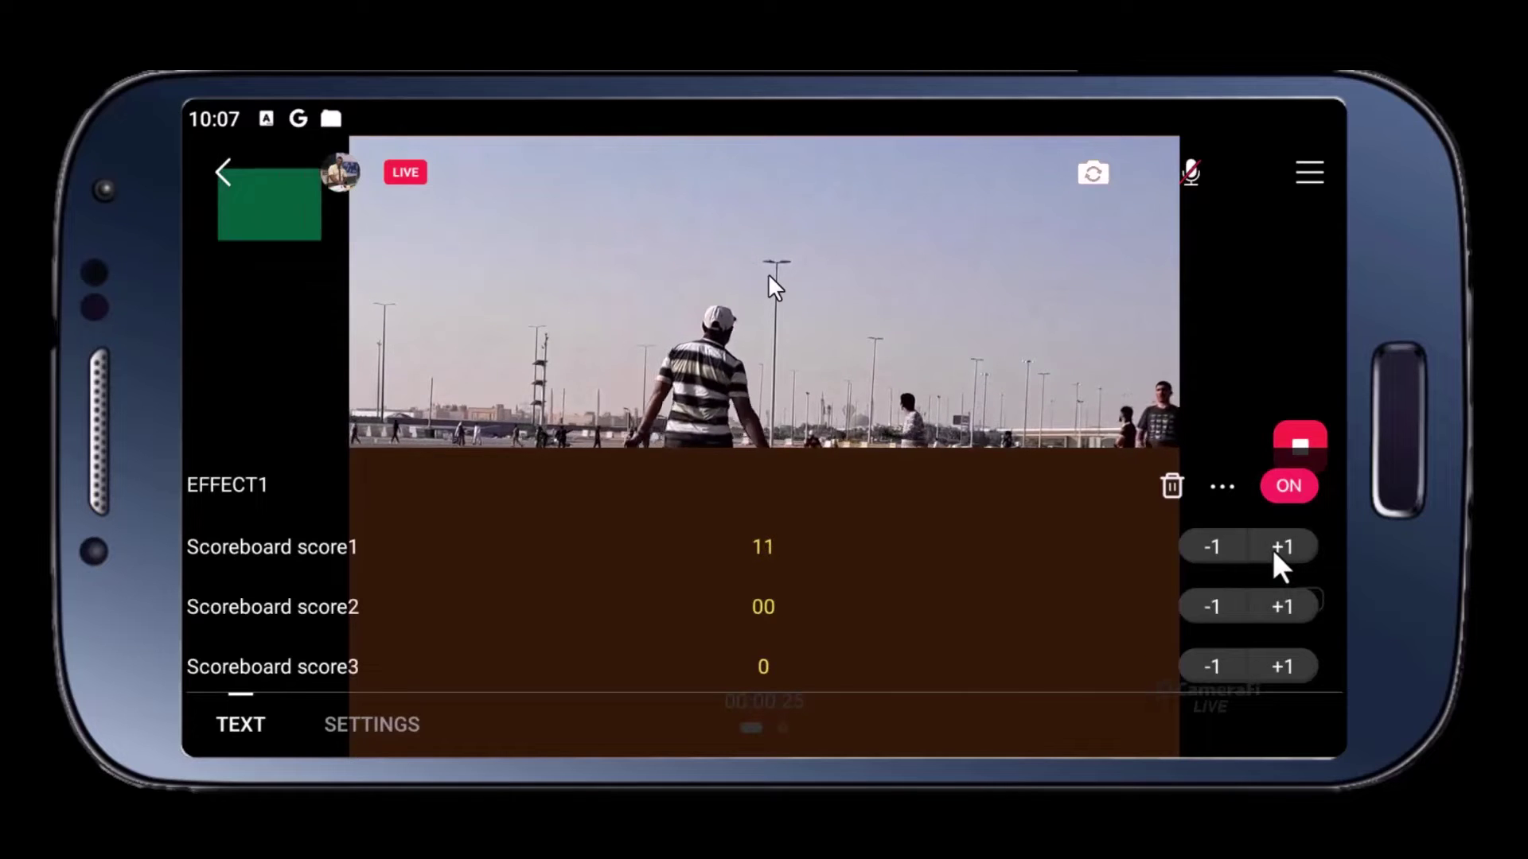